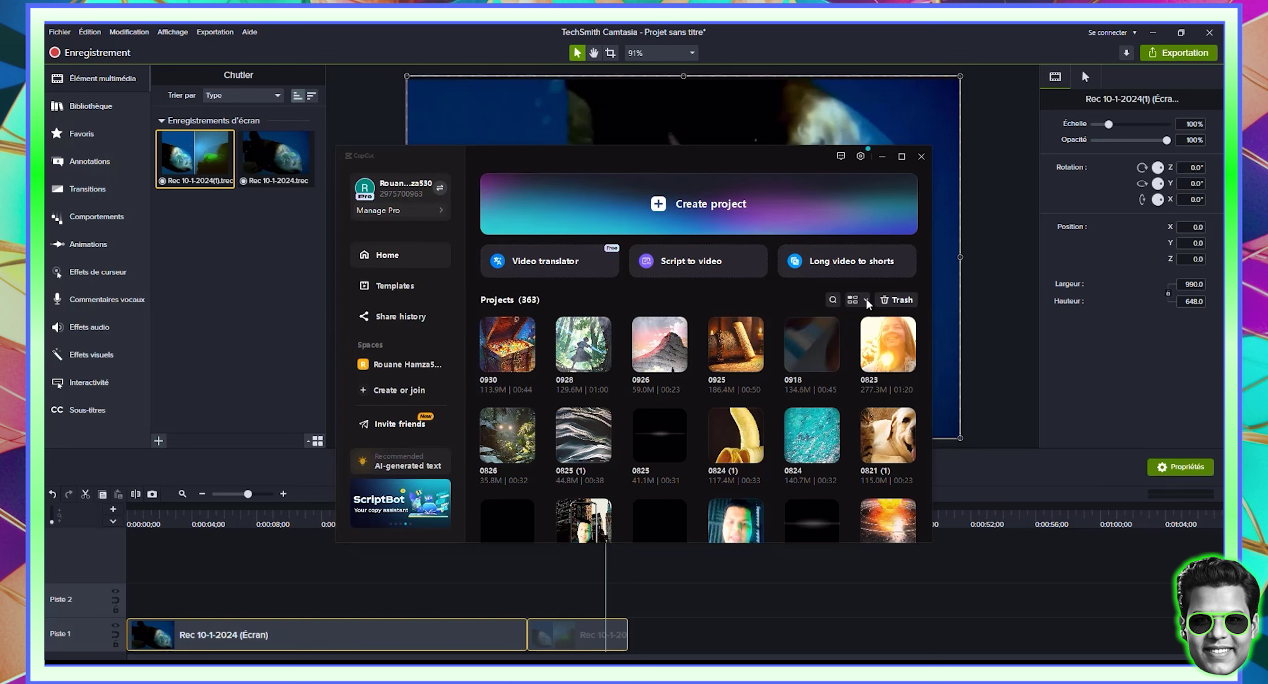
# - Start a new project and import the ElevenLabs MP3 audio file from Downloads
pyautogui.click(621, 222)
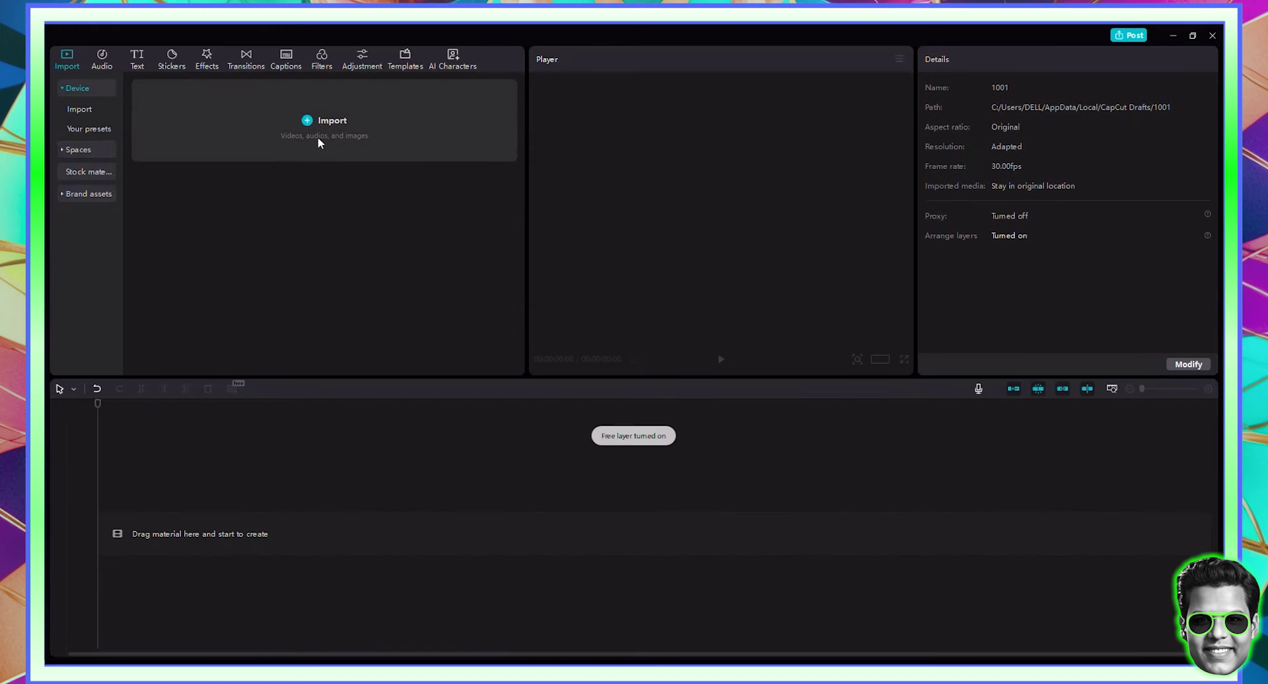
pyautogui.click(318, 137)
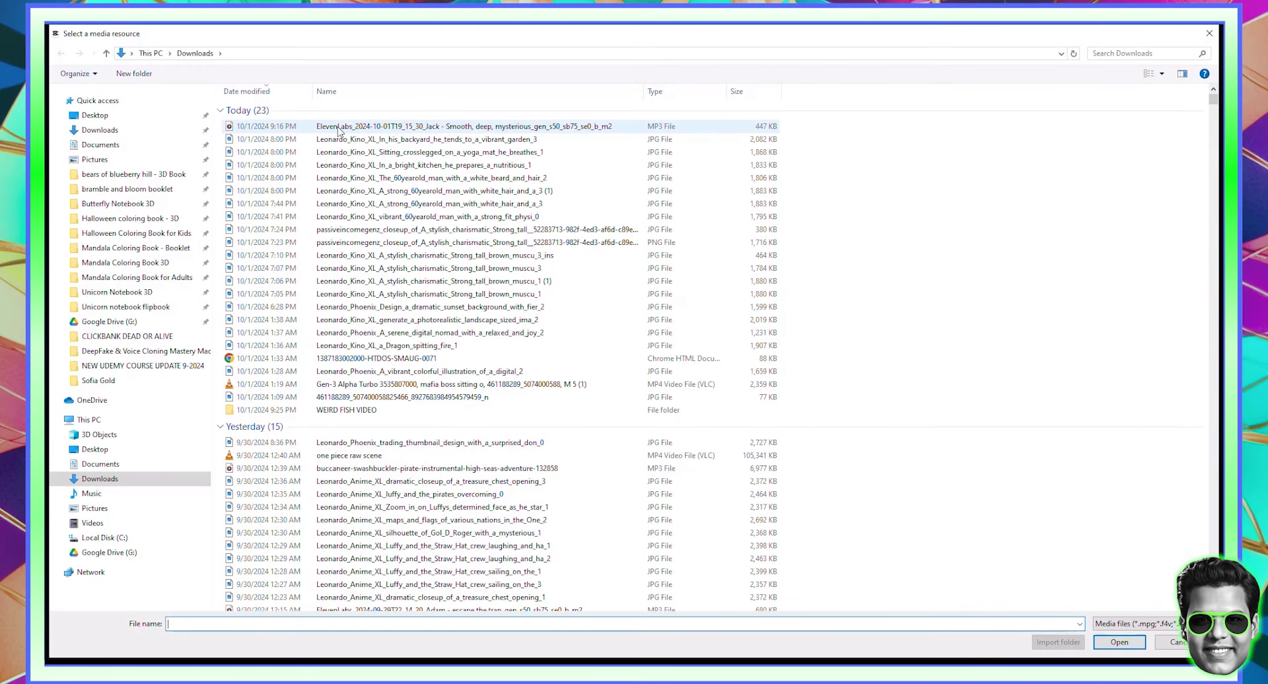
pyautogui.click(338, 131)
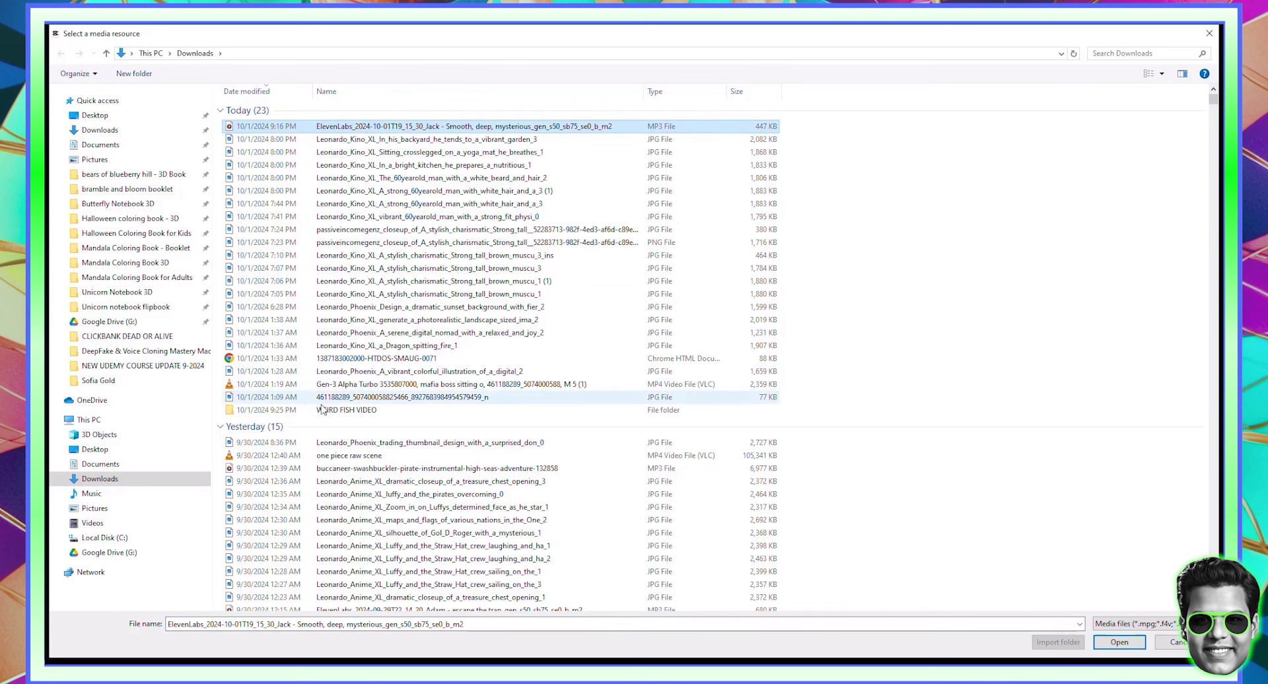
pyautogui.click(1123, 645)
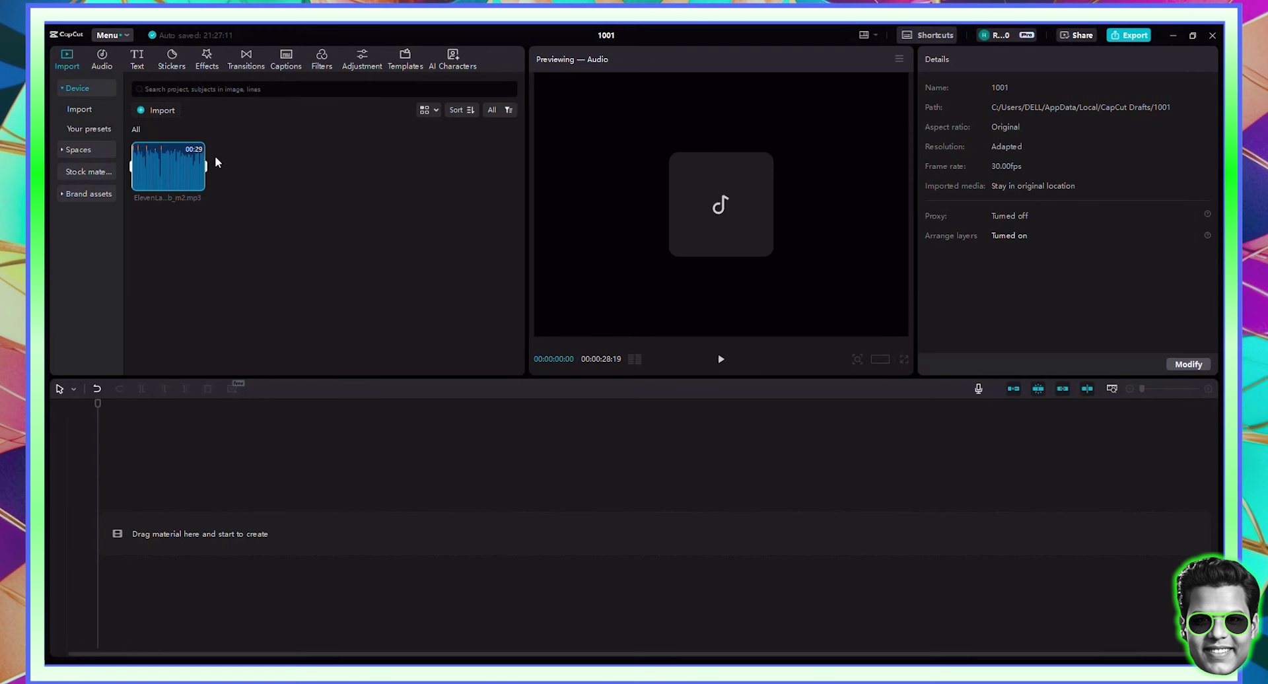
# - Import the fish video clip from the WEIRD FISH VIDEO folder
pyautogui.click(157, 110)
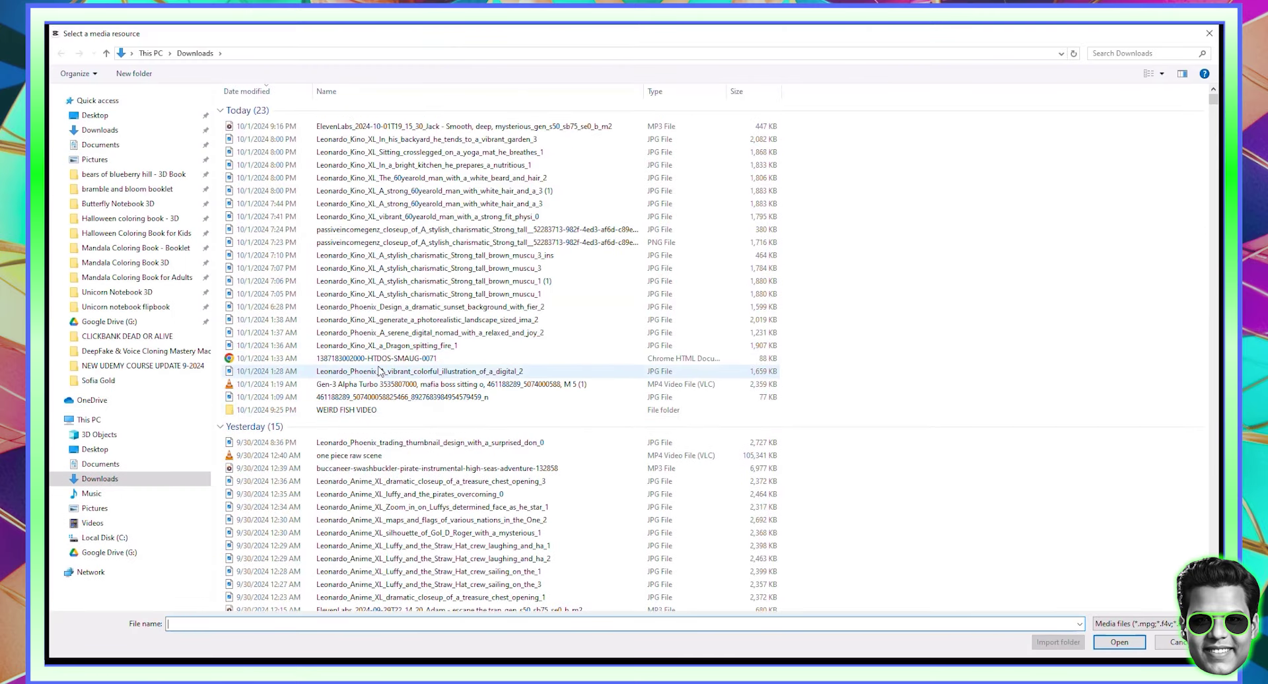
pyautogui.doubleClick(343, 388)
pyautogui.doubleClick(285, 135)
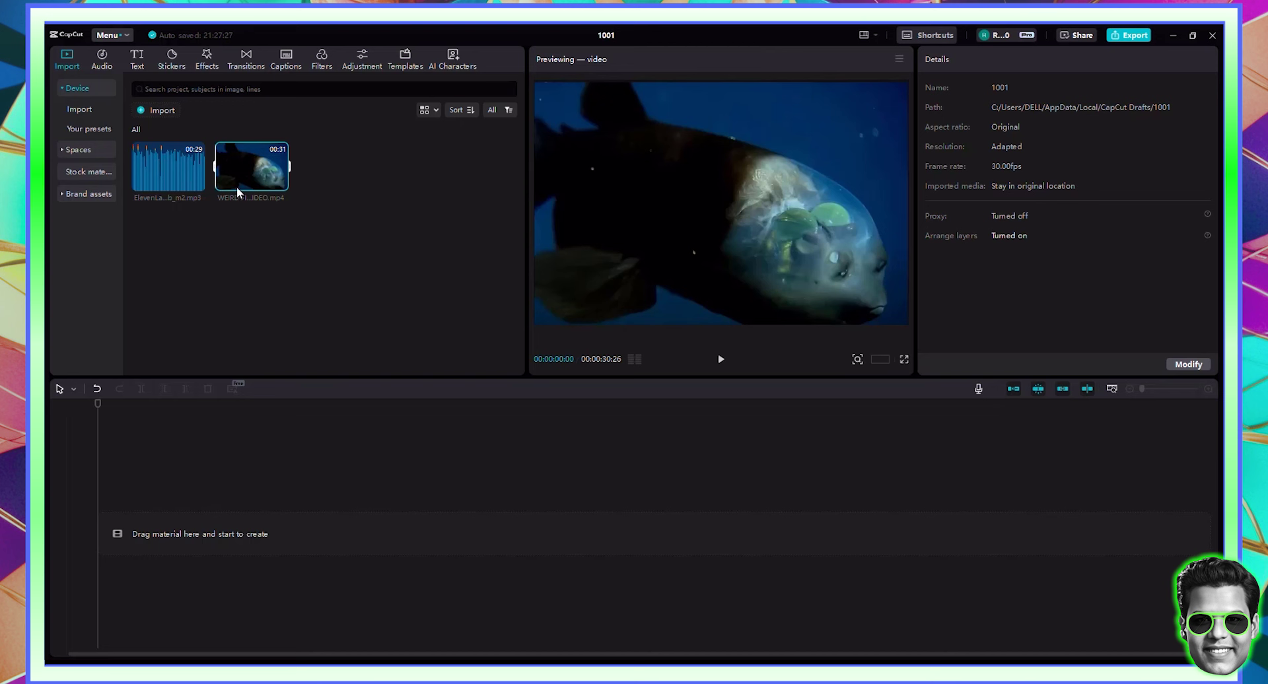
# - Put the fish clip on the timeline, set the canvas ratio to 9:16, and scale it to 125%
pyautogui.moveTo(241, 179); pyautogui.dragTo(158, 535)
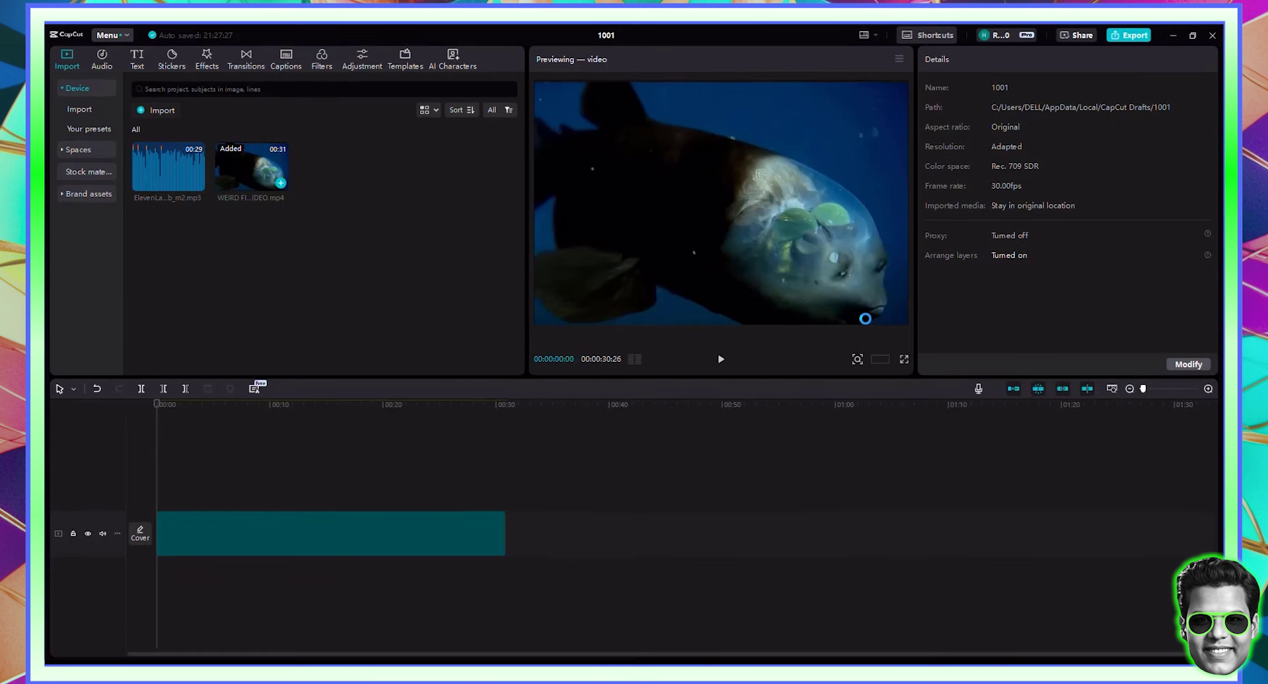
pyautogui.click(875, 359)
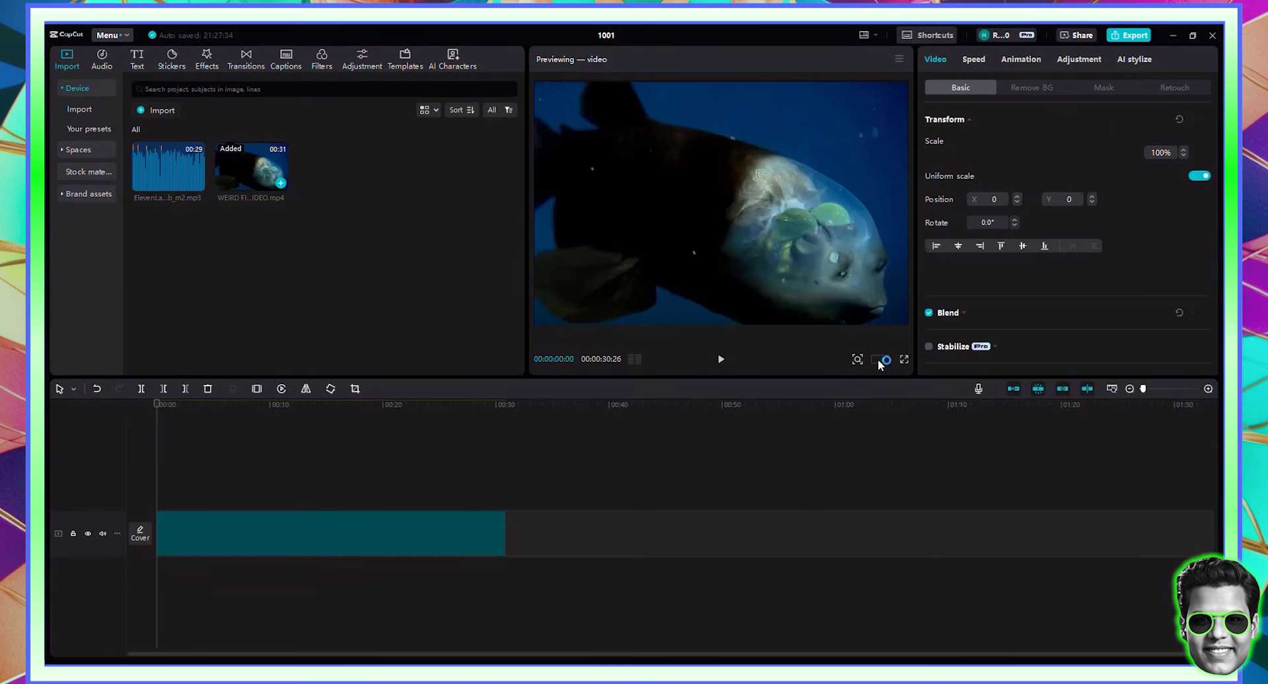
pyautogui.click(879, 359)
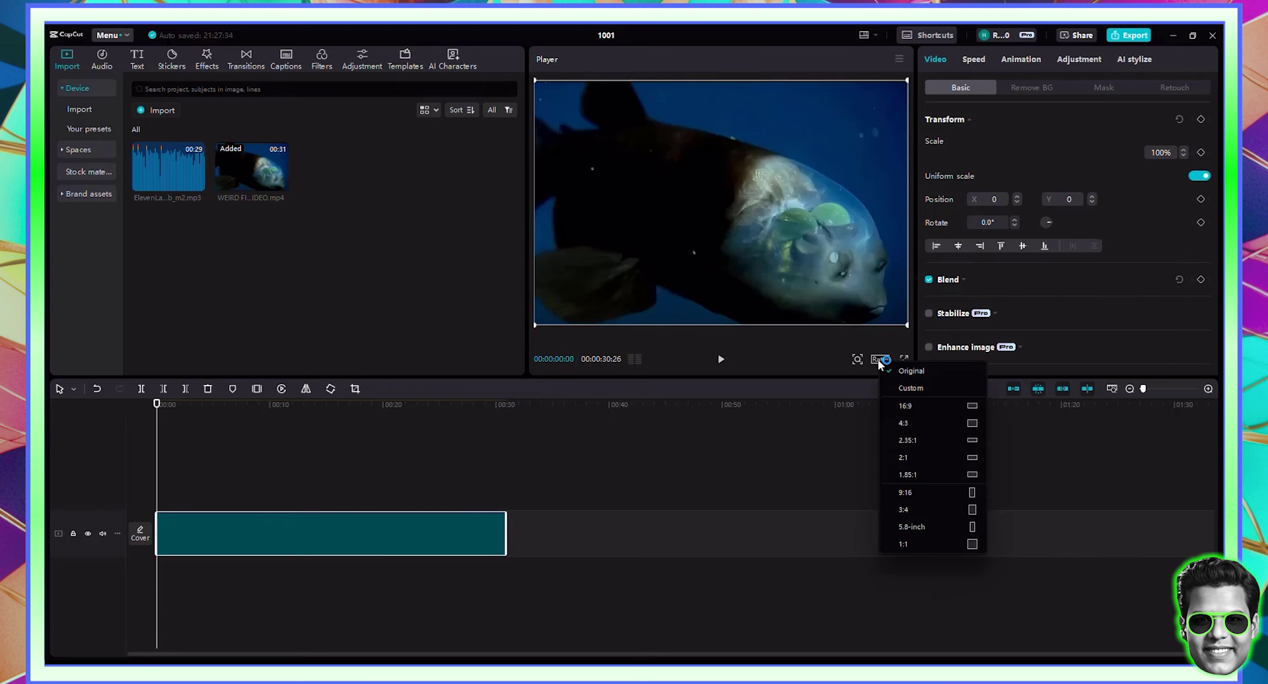
pyautogui.click(923, 493)
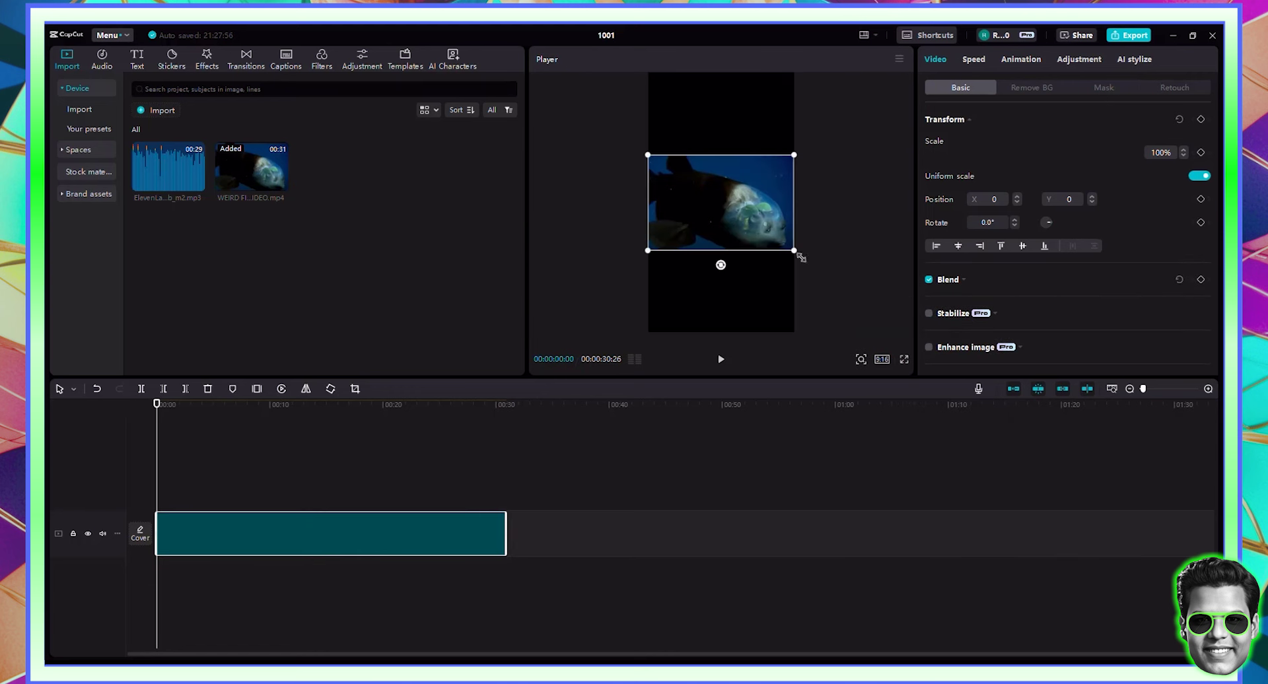
pyautogui.moveTo(794, 251); pyautogui.dragTo(826, 270)
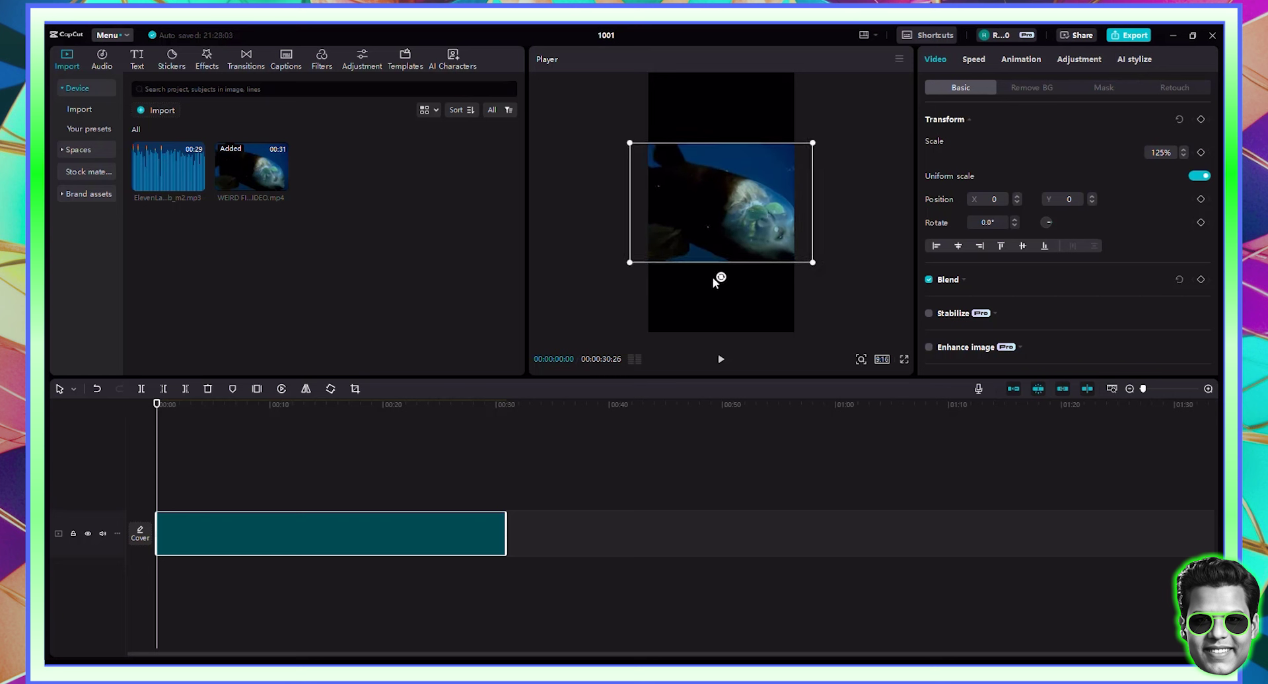
# - Duplicate the fish clip onto a new track and scale the copy to 287%
pyautogui.rightClick(363, 527)
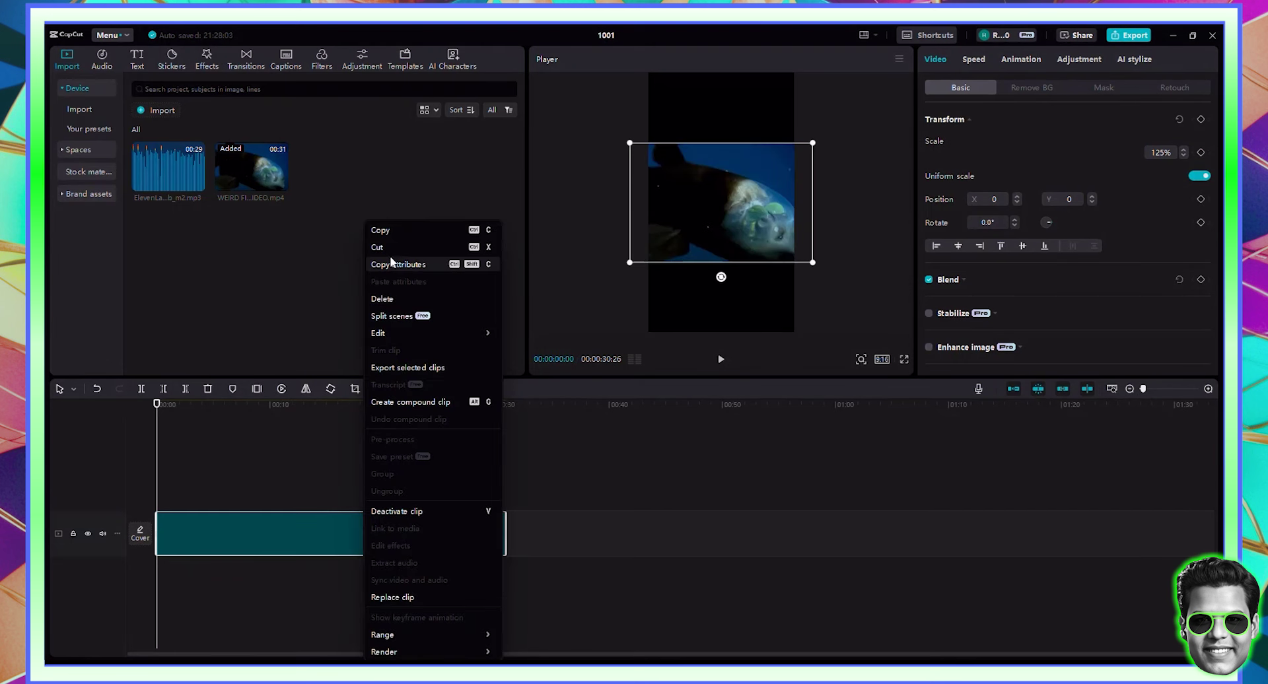
pyautogui.click(394, 231)
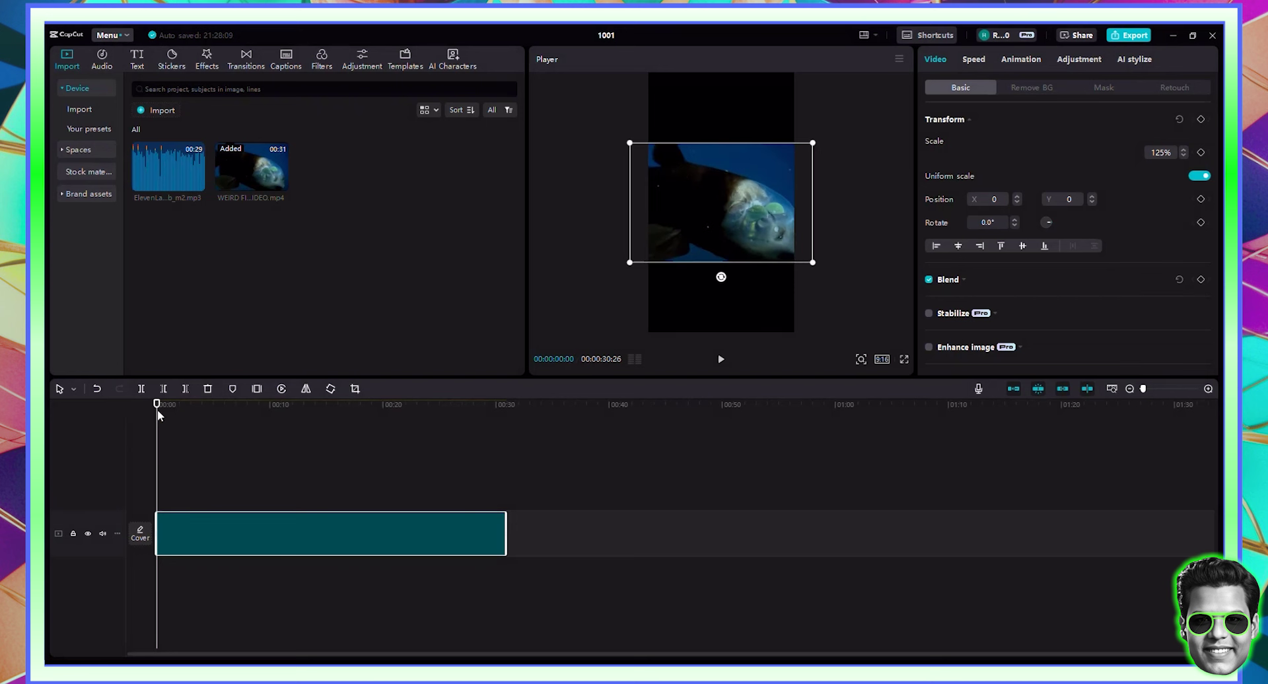
pyautogui.hotkey('ctrl', 'v')
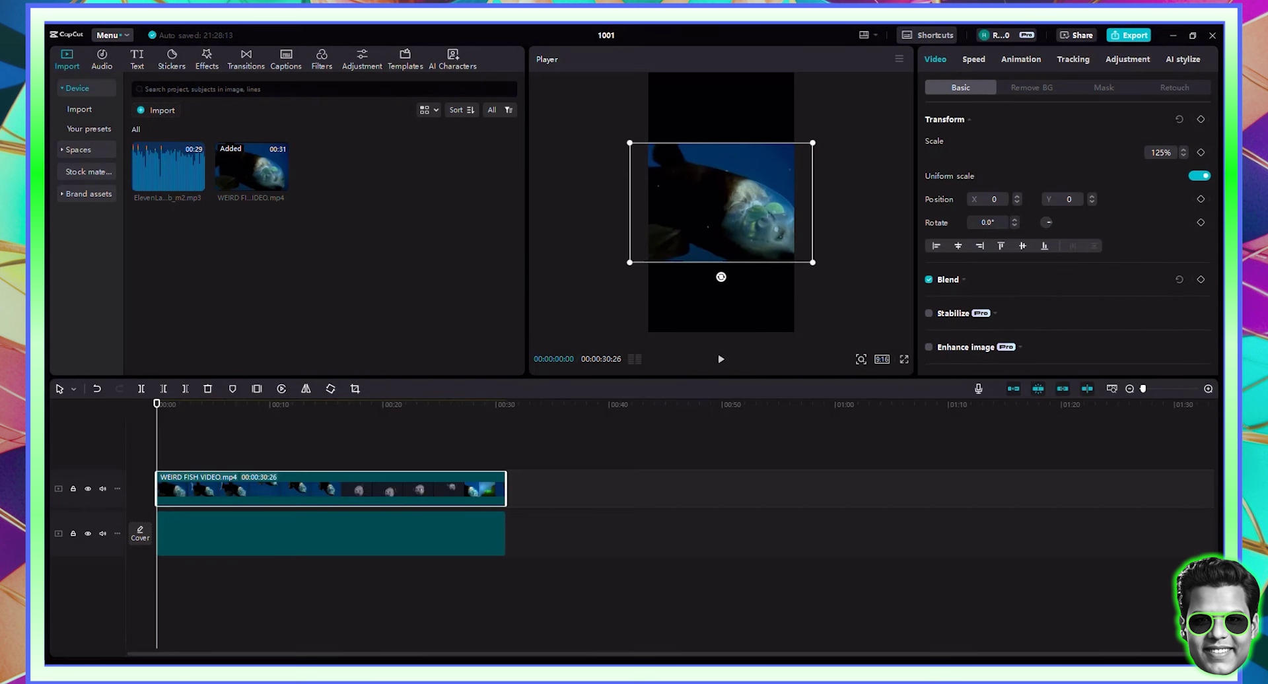
pyautogui.moveTo(811, 263); pyautogui.dragTo(980, 374)
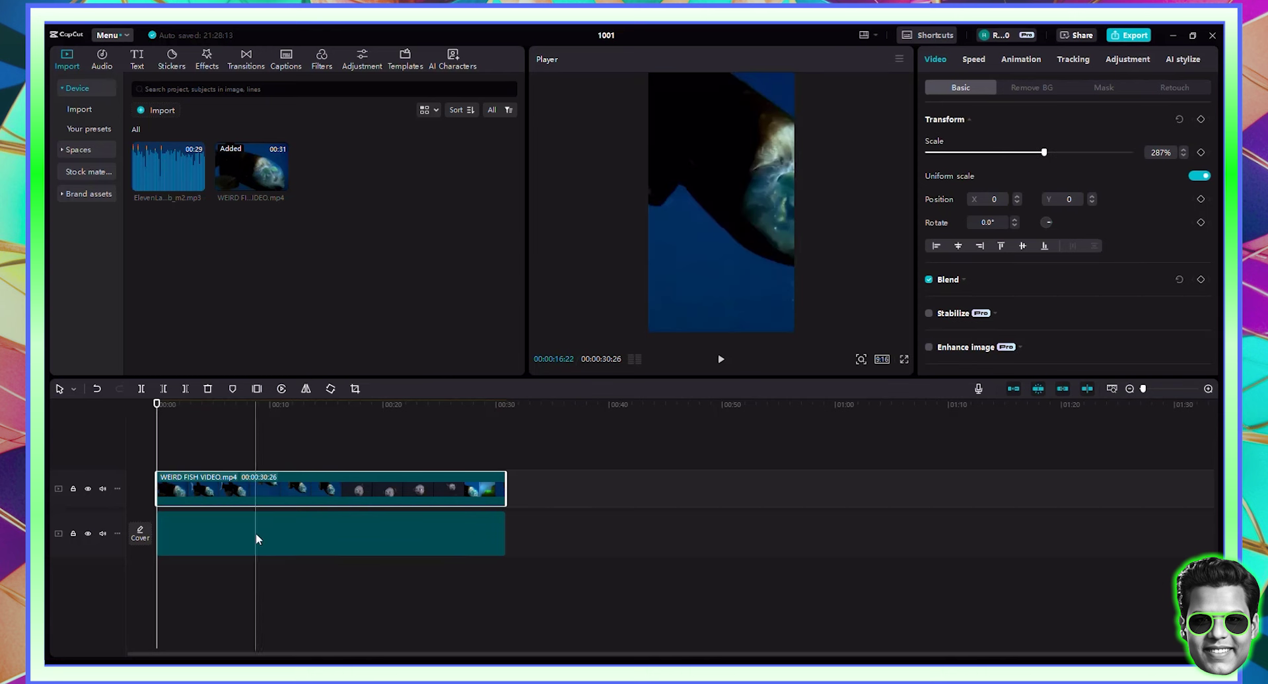
# - Move the 125% clip onto the top track above the 287% background copy
pyautogui.moveTo(256, 516); pyautogui.dragTo(256, 456)
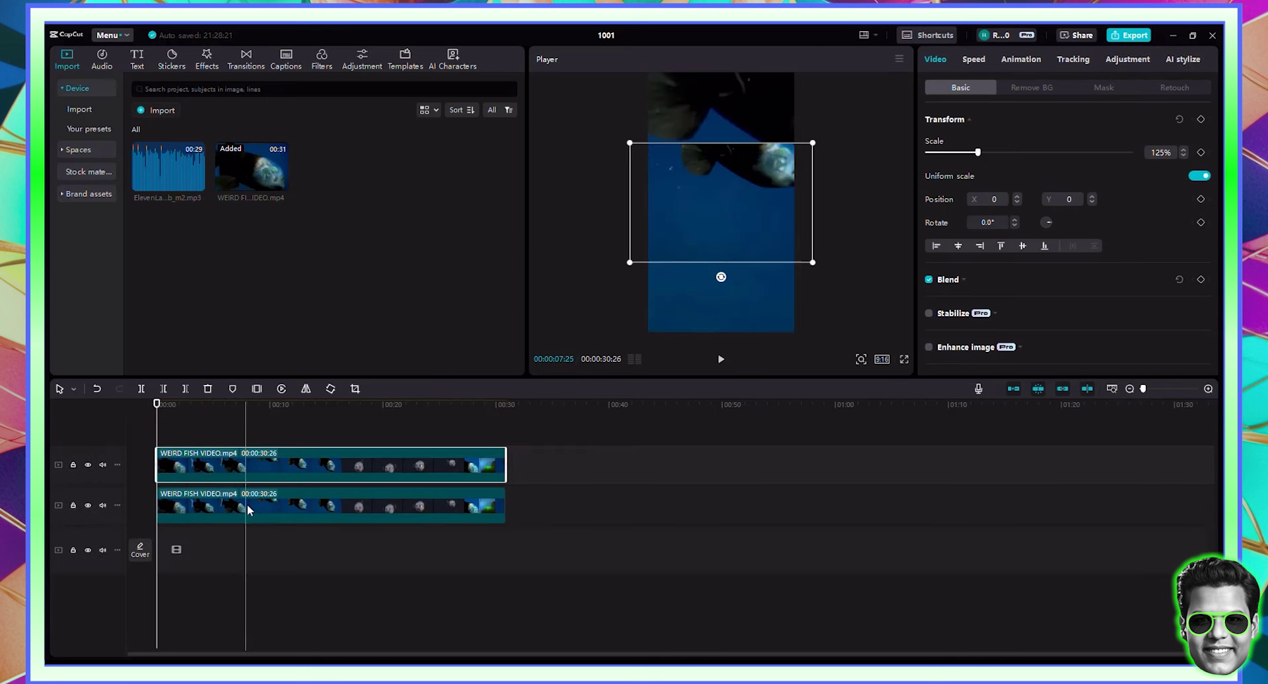
pyautogui.click(249, 546)
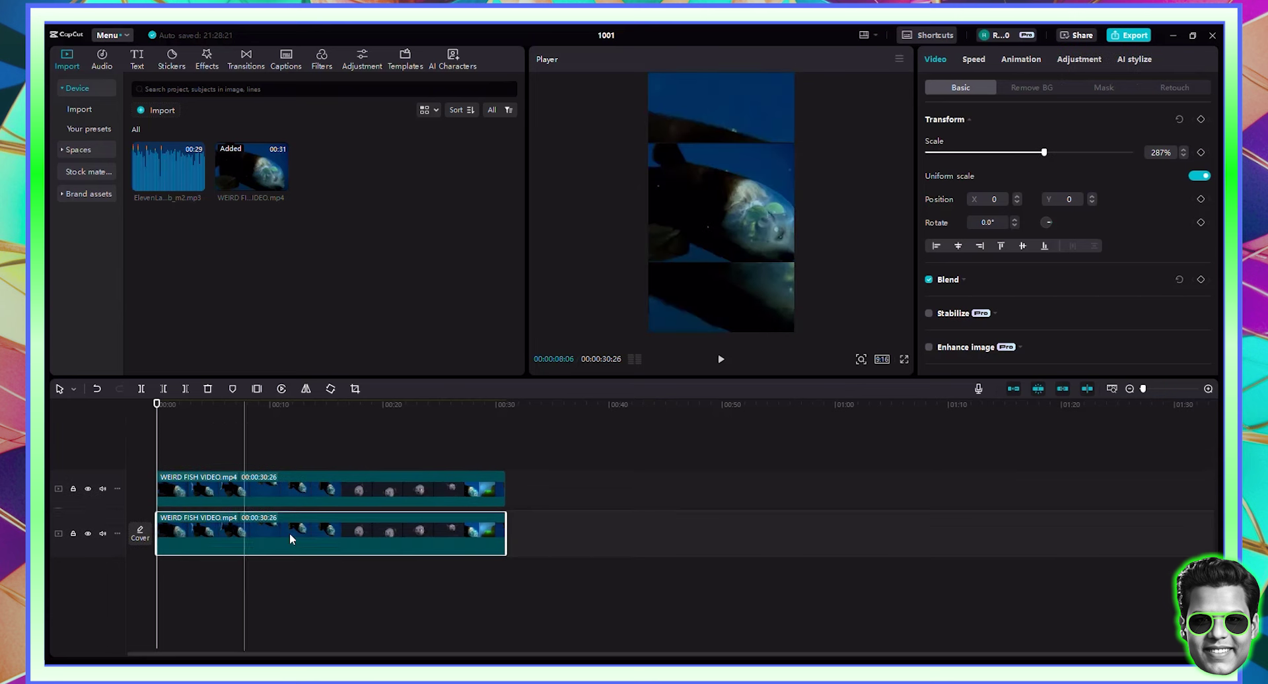
pyautogui.click(364, 496)
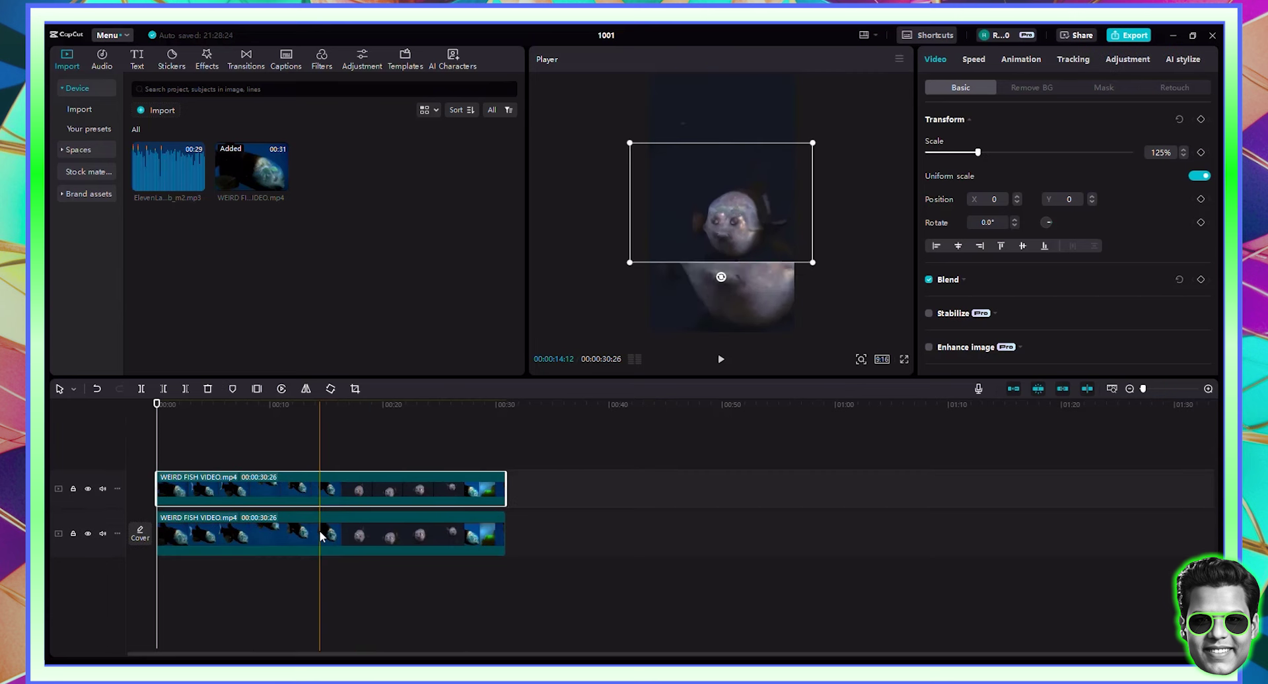
pyautogui.click(268, 549)
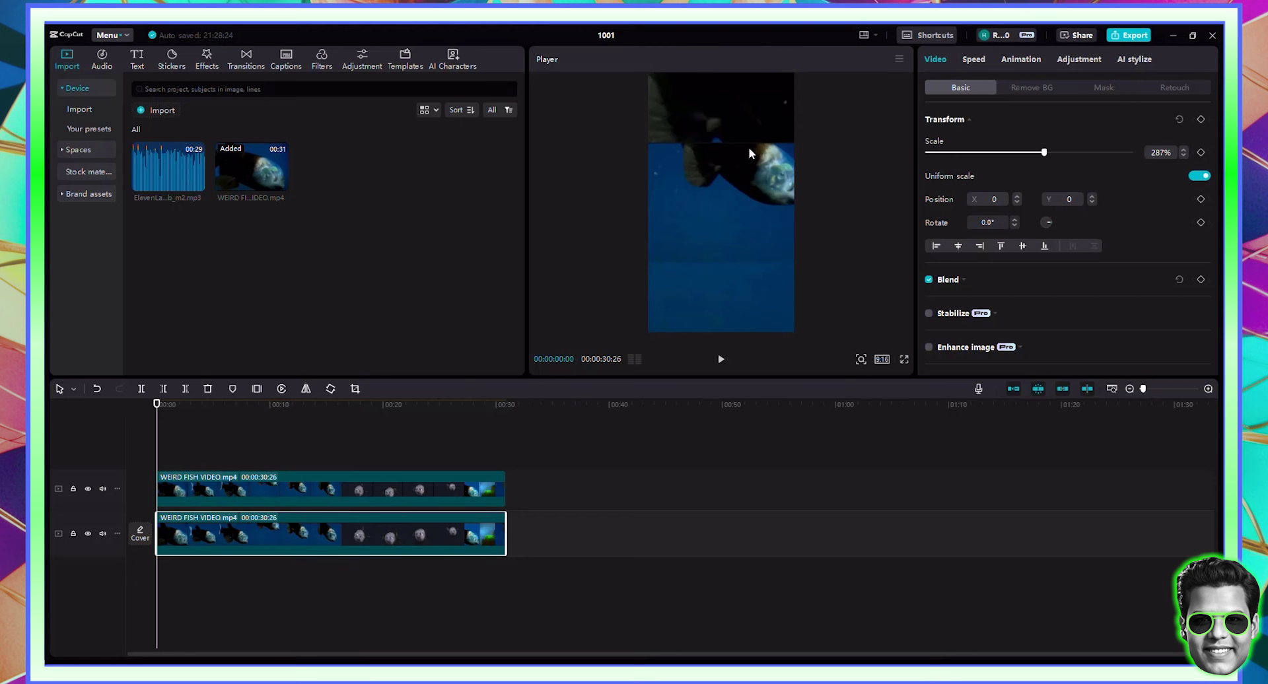
# - Lower the background fish copy's Blend opacity to 63%
pyautogui.scroll(-2, 1022, 327)
pyautogui.scroll(-2, 1023, 330)
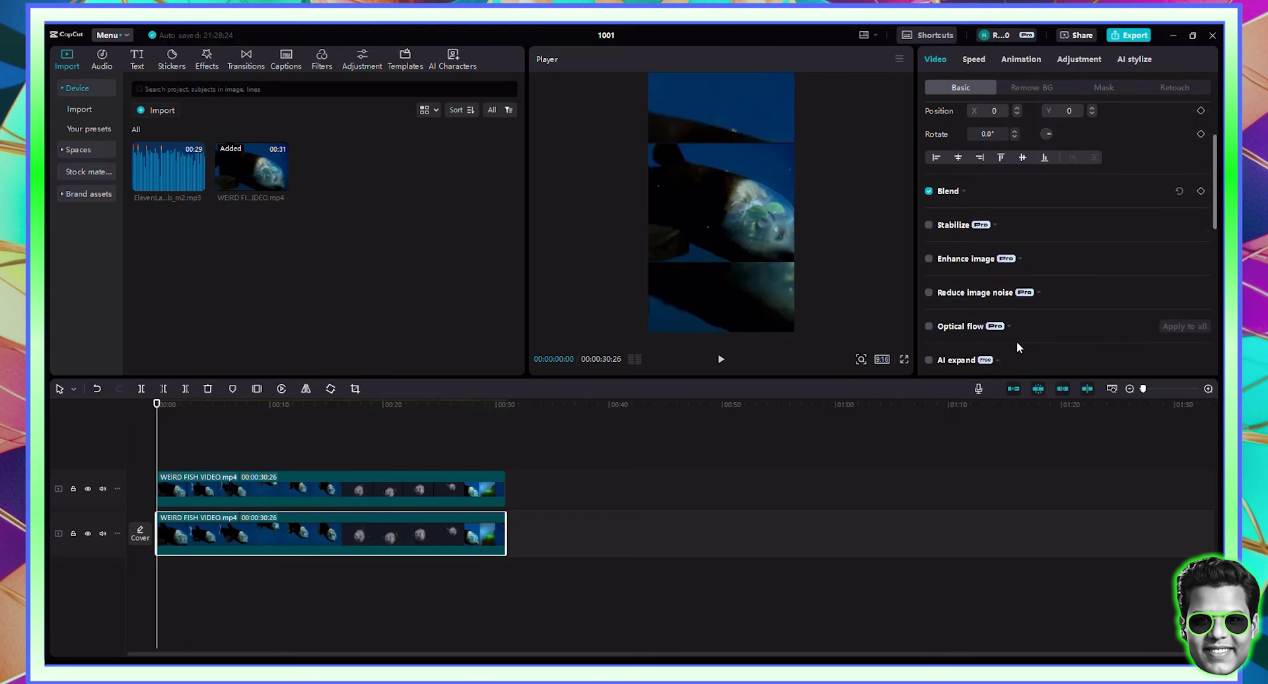
pyautogui.scroll(-2, 976, 338)
pyautogui.scroll(-10, 1012, 324)
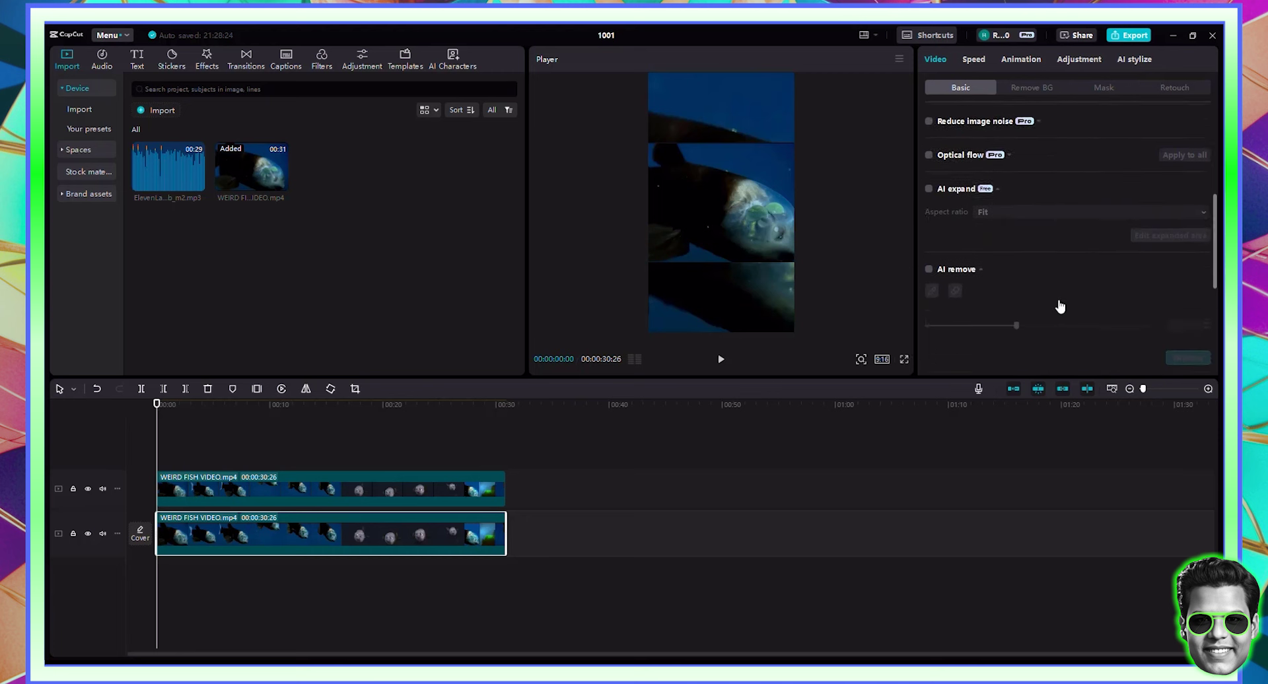
pyautogui.scroll(-4, 1061, 285)
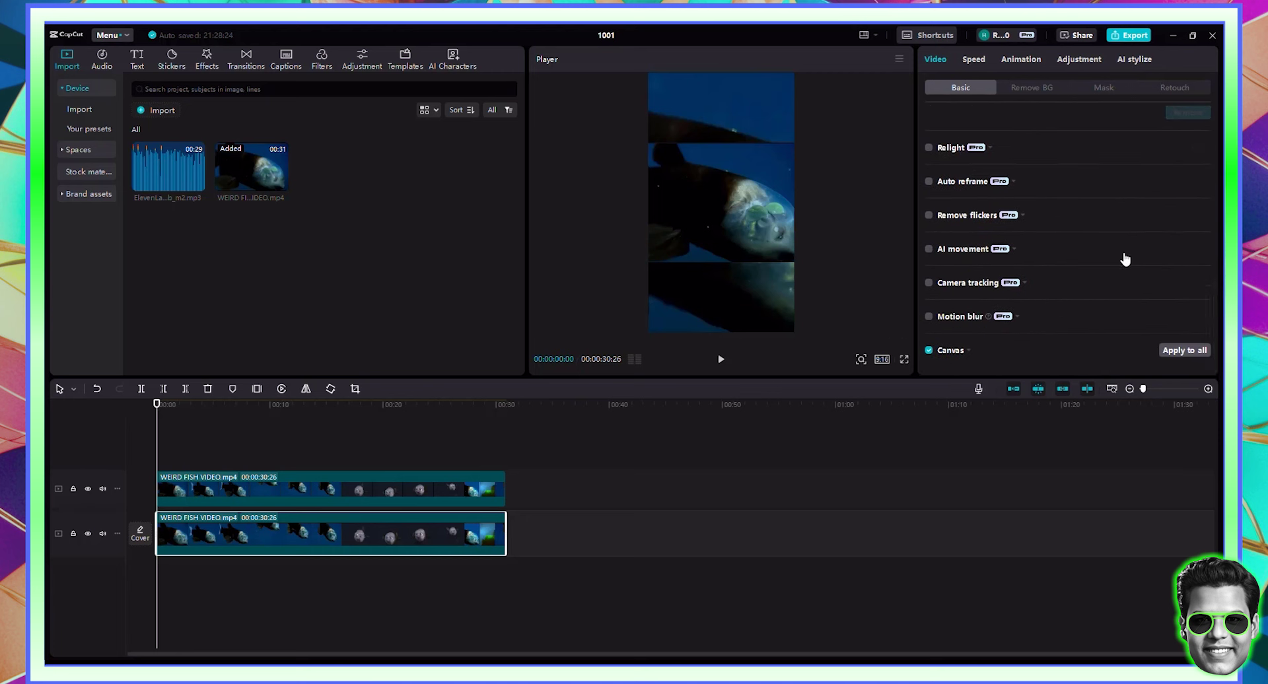
pyautogui.scroll(10, 1091, 252)
pyautogui.click(928, 266)
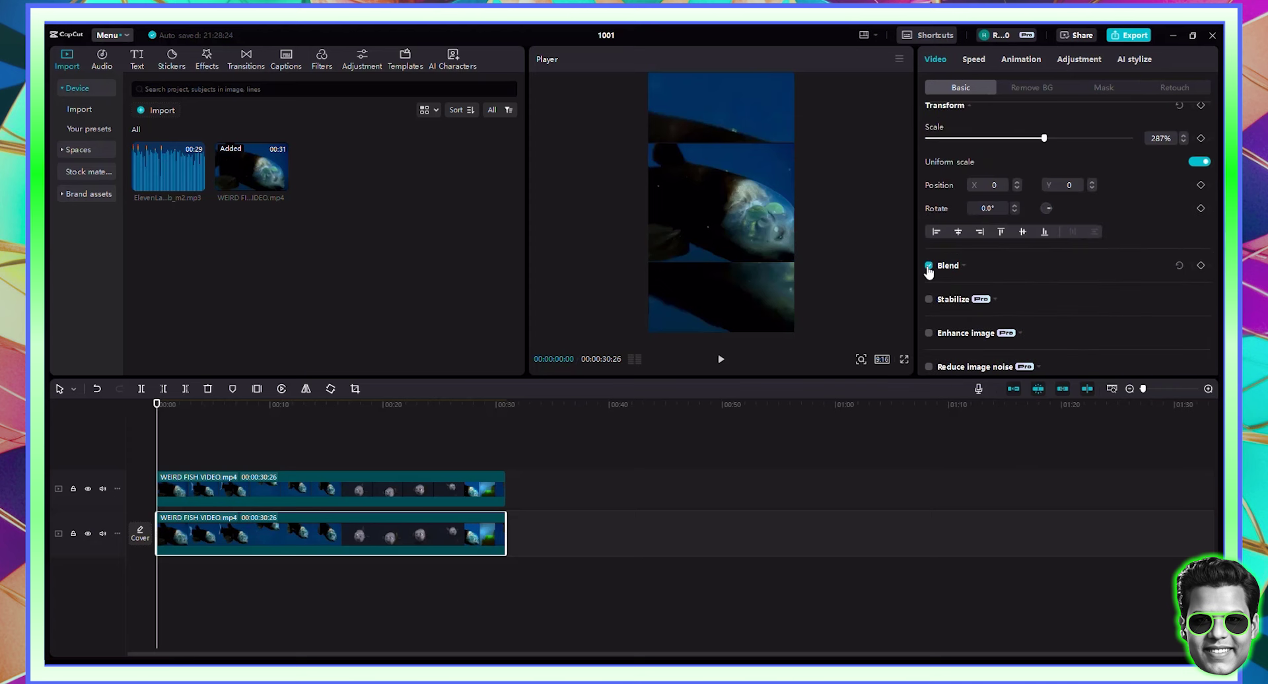
pyautogui.click(1119, 271)
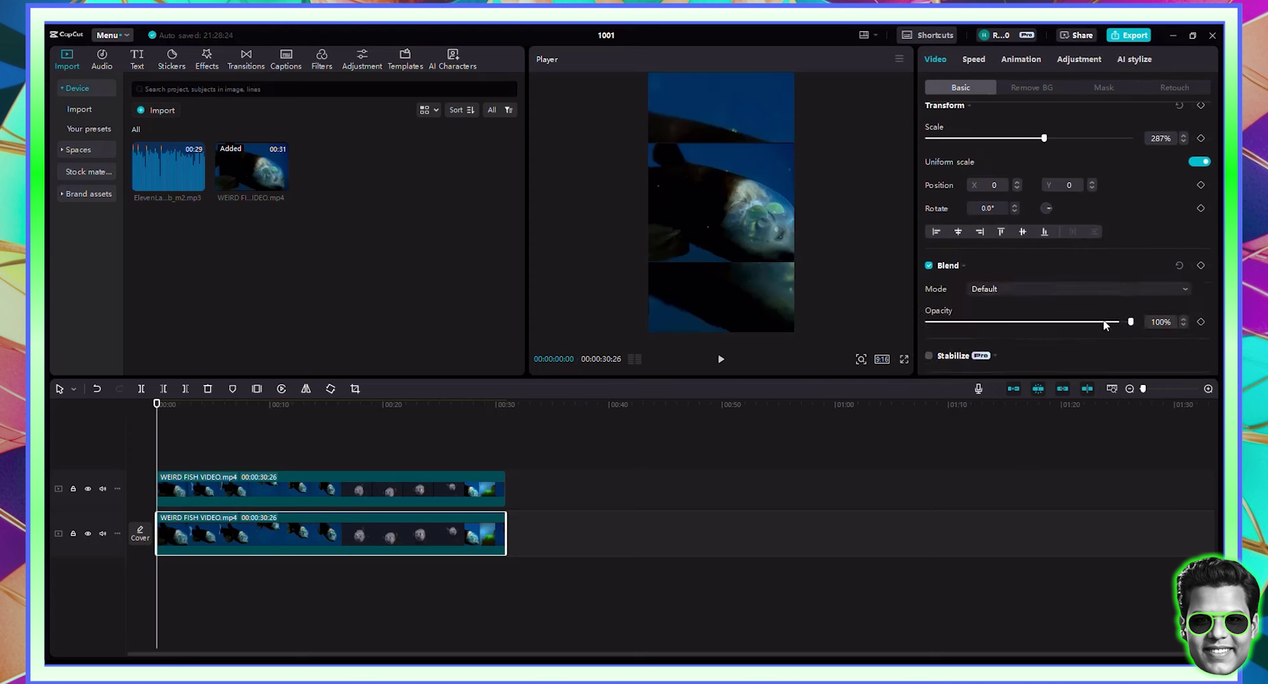
pyautogui.moveTo(1101, 323); pyautogui.dragTo(1087, 322)
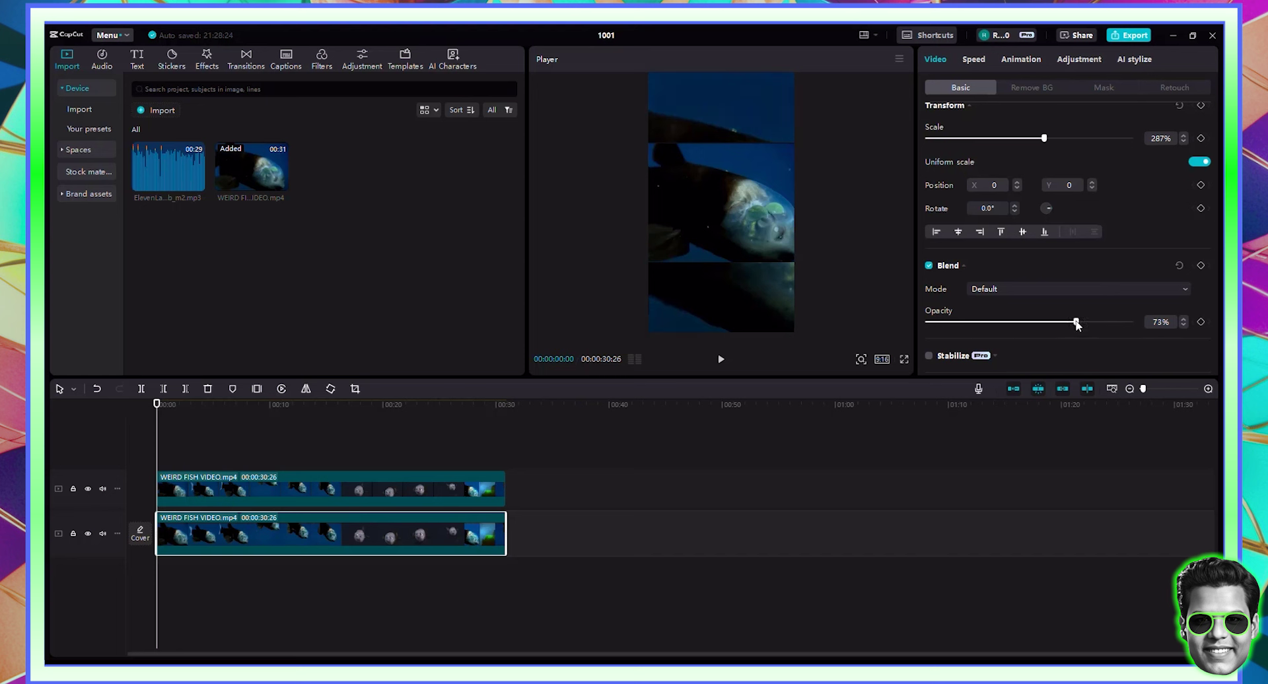
pyautogui.moveTo(1075, 322); pyautogui.dragTo(1074, 322)
pyautogui.moveTo(1069, 323); pyautogui.dragTo(1056, 323)
pyautogui.moveTo(158, 405); pyautogui.dragTo(46, 404)
# - Add the ElevenLabs voiceover below the videos, boost it to 7.2dB and enable Enhance voice
pyautogui.moveTo(182, 169); pyautogui.dragTo(160, 571)
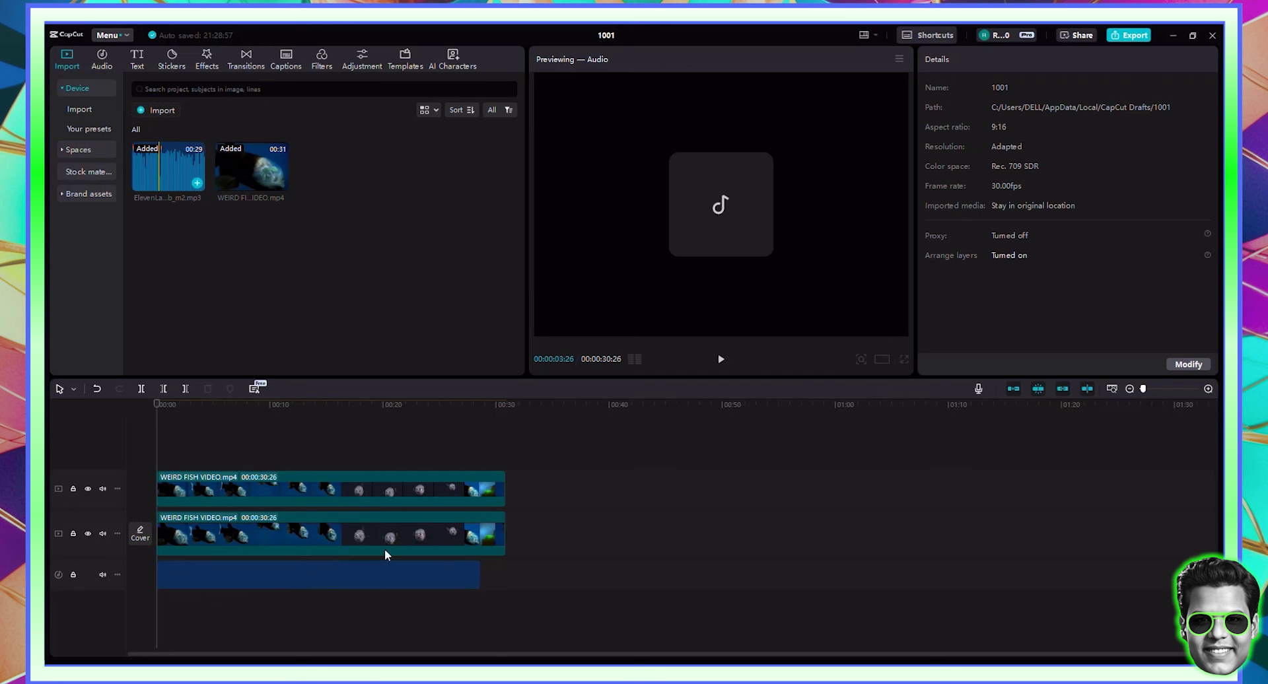
pyautogui.click(474, 573)
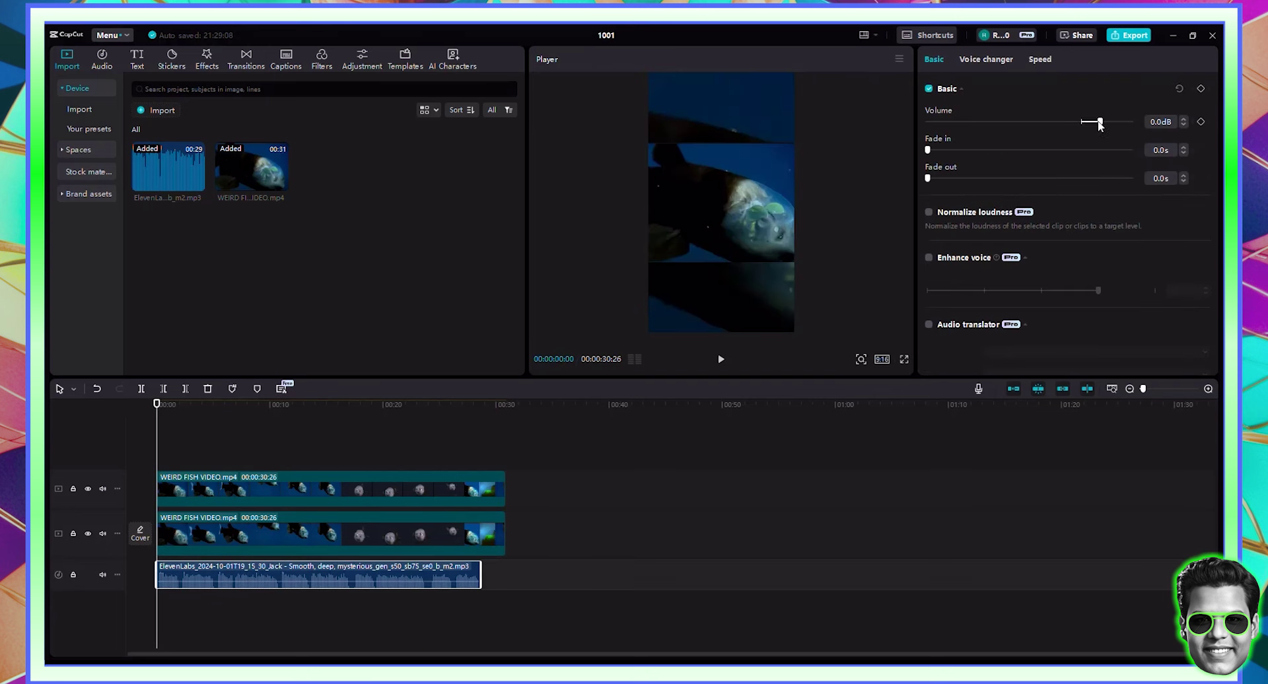
pyautogui.click(1100, 122)
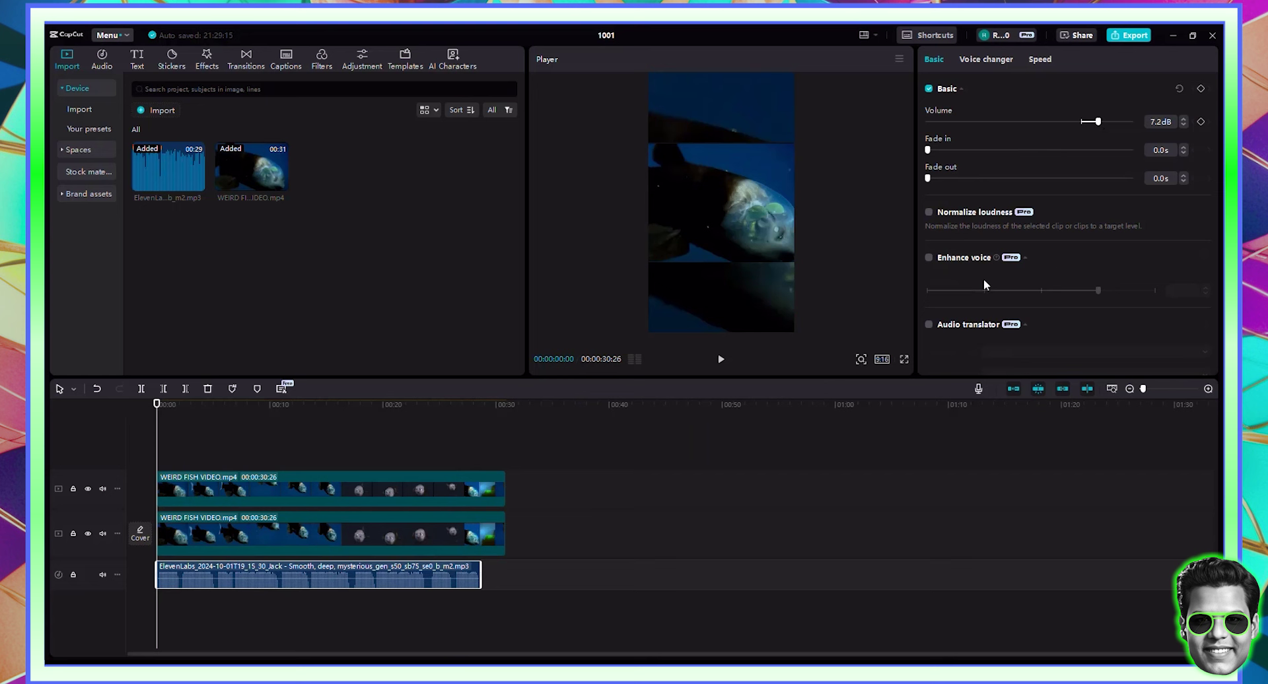
pyautogui.click(930, 259)
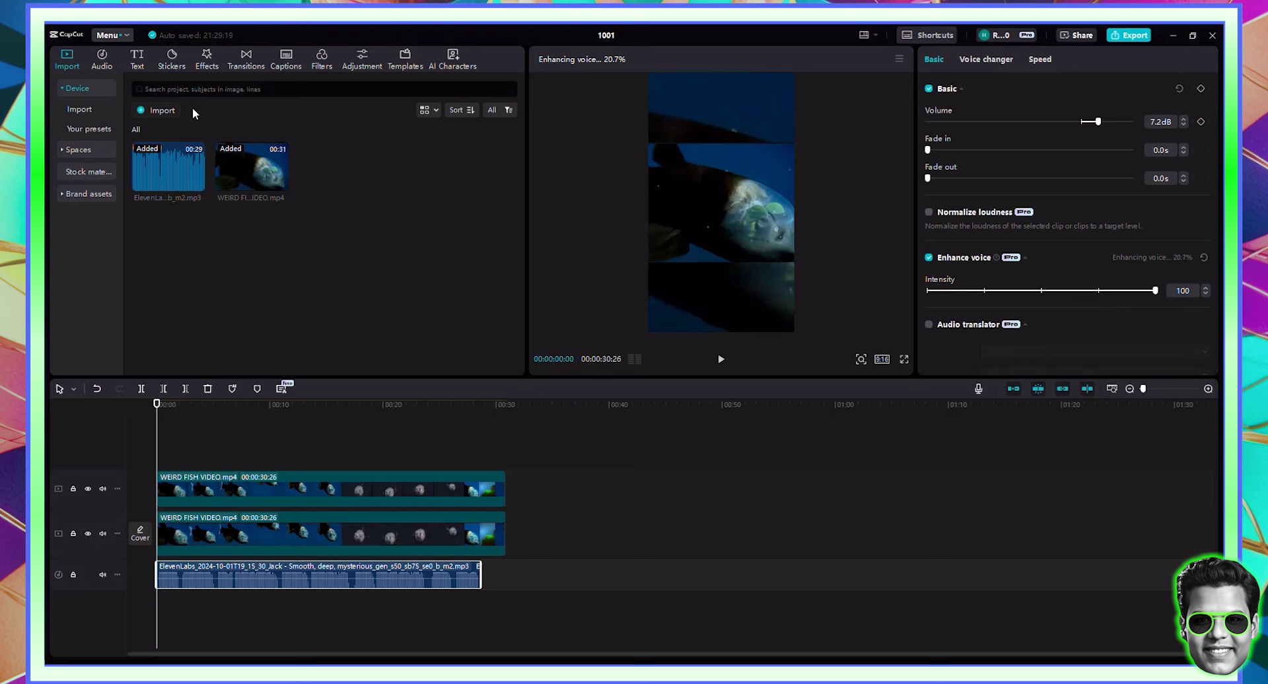
# - Add a Custom adjustment layer and stretch it across the whole fish video
pyautogui.click(362, 59)
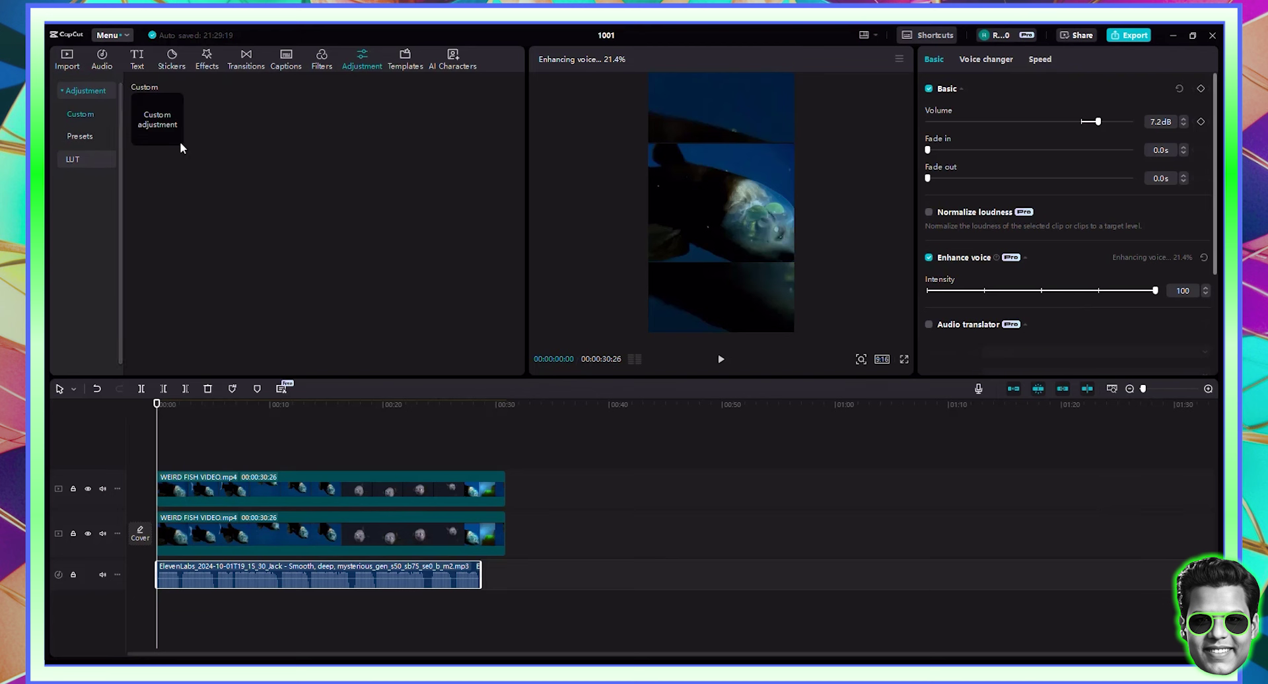
pyautogui.click(153, 126)
pyautogui.moveTo(194, 489); pyautogui.dragTo(191, 486)
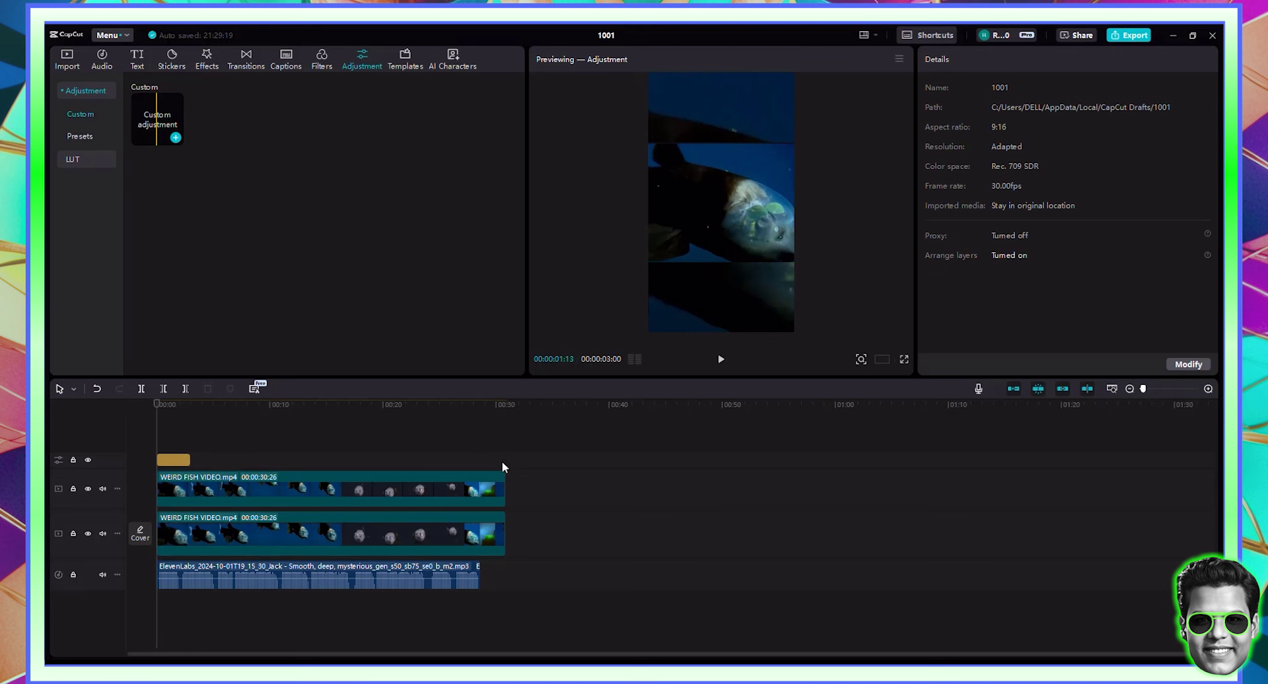
pyautogui.click(179, 460)
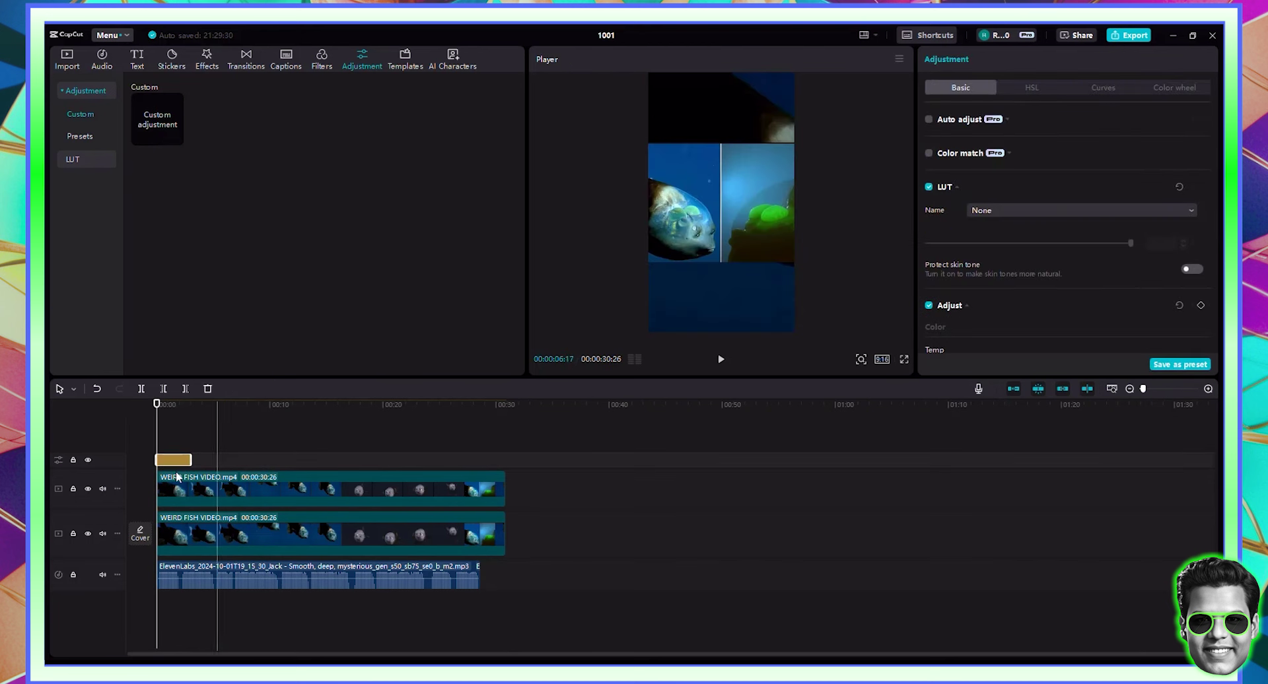
pyautogui.moveTo(191, 460); pyautogui.dragTo(501, 468)
# - Set the adjustment's temperature 5, saturation 5, exposure 6, contrast 5 and highlights 5
pyautogui.scroll(-3, 1039, 291)
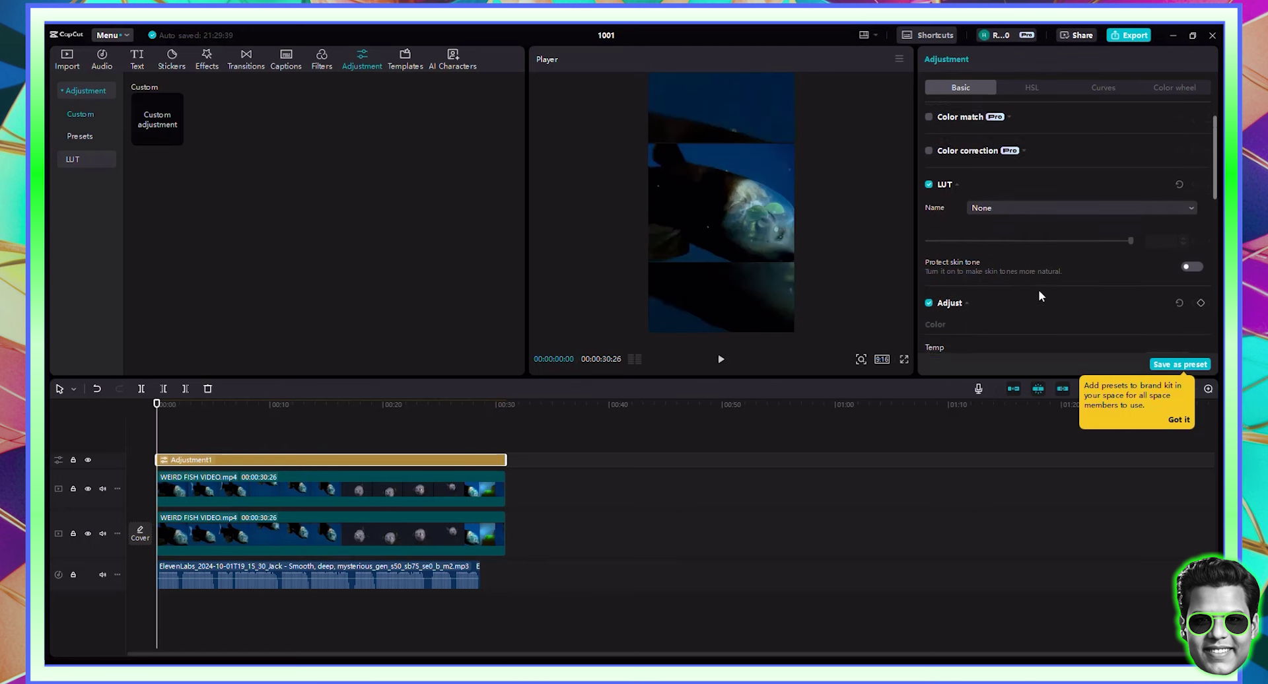
pyautogui.click(1039, 306)
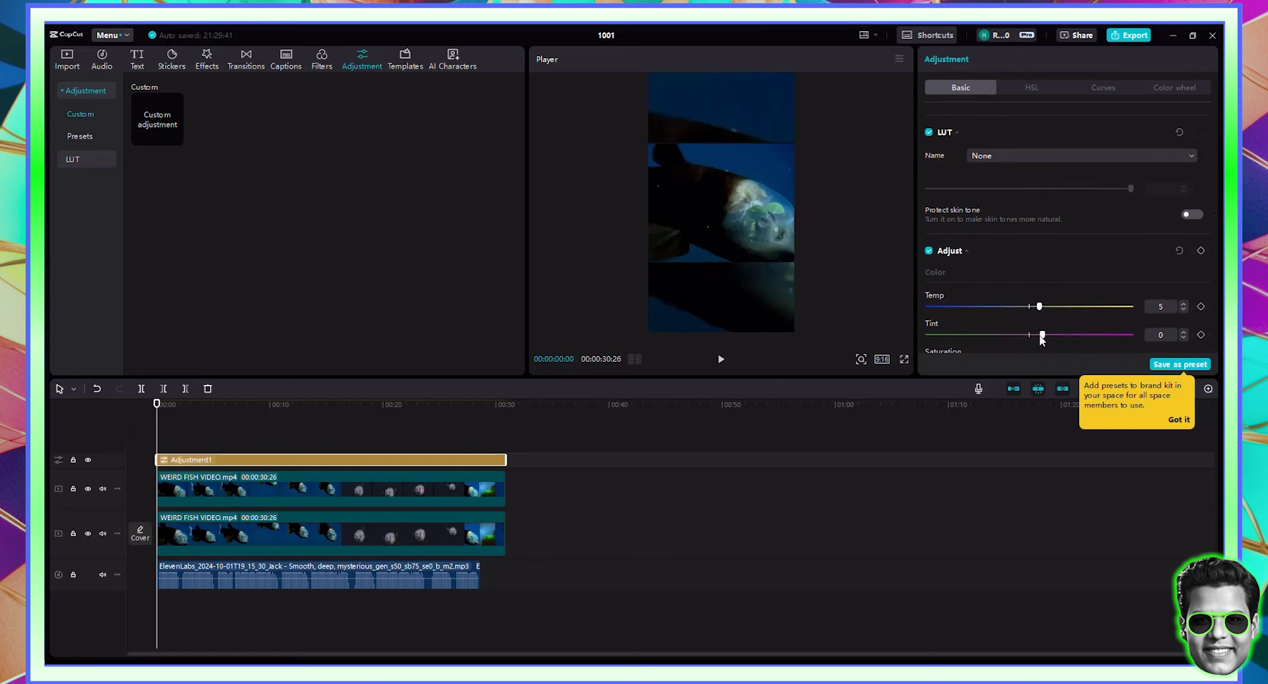
pyautogui.scroll(-1, 1035, 331)
pyautogui.click(1038, 319)
pyautogui.scroll(-1, 1037, 321)
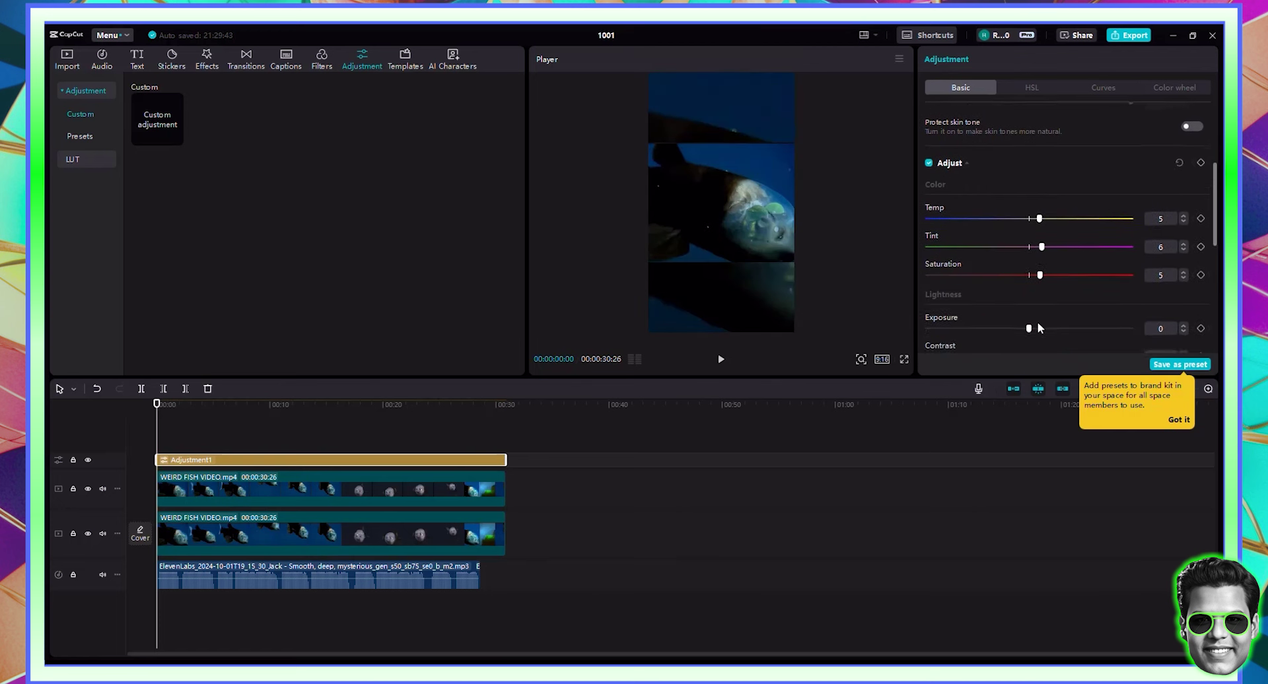
pyautogui.click(1040, 328)
pyautogui.scroll(-1, 1042, 328)
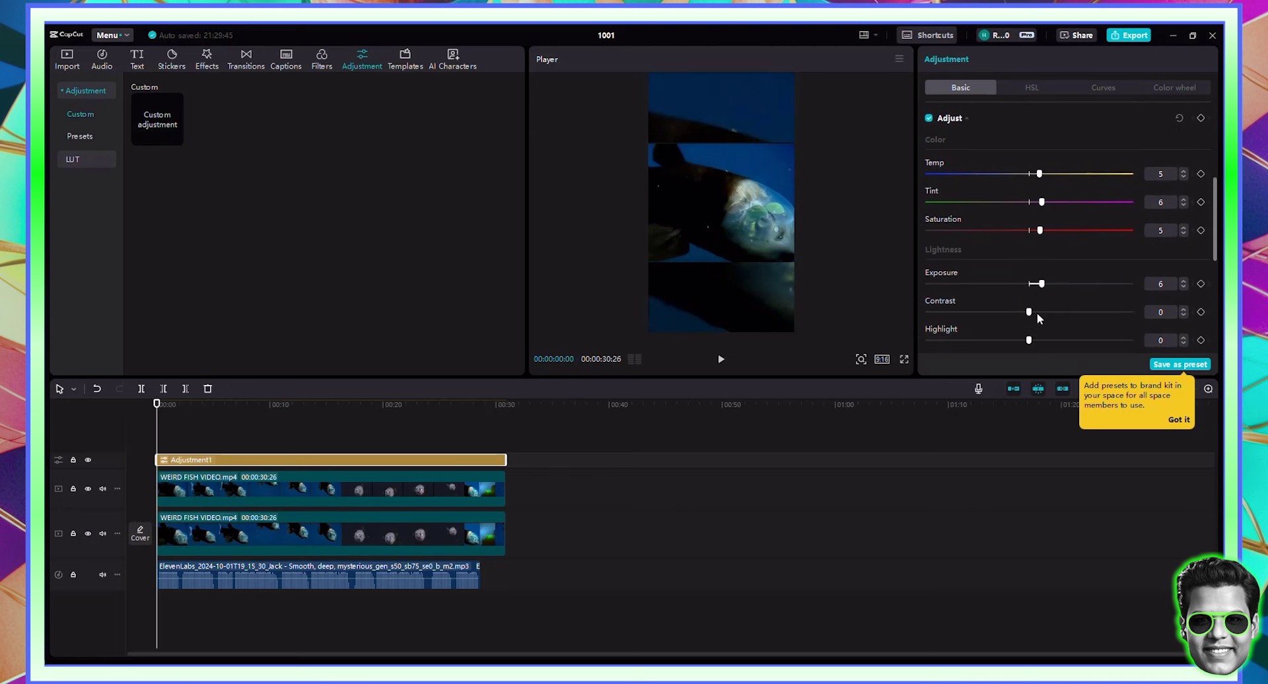
pyautogui.click(1037, 312)
pyautogui.click(1038, 340)
# - Set whites 5, blacks 3, brilliance 6, sharpen 19, and add a vignette
pyautogui.scroll(-2, 1038, 334)
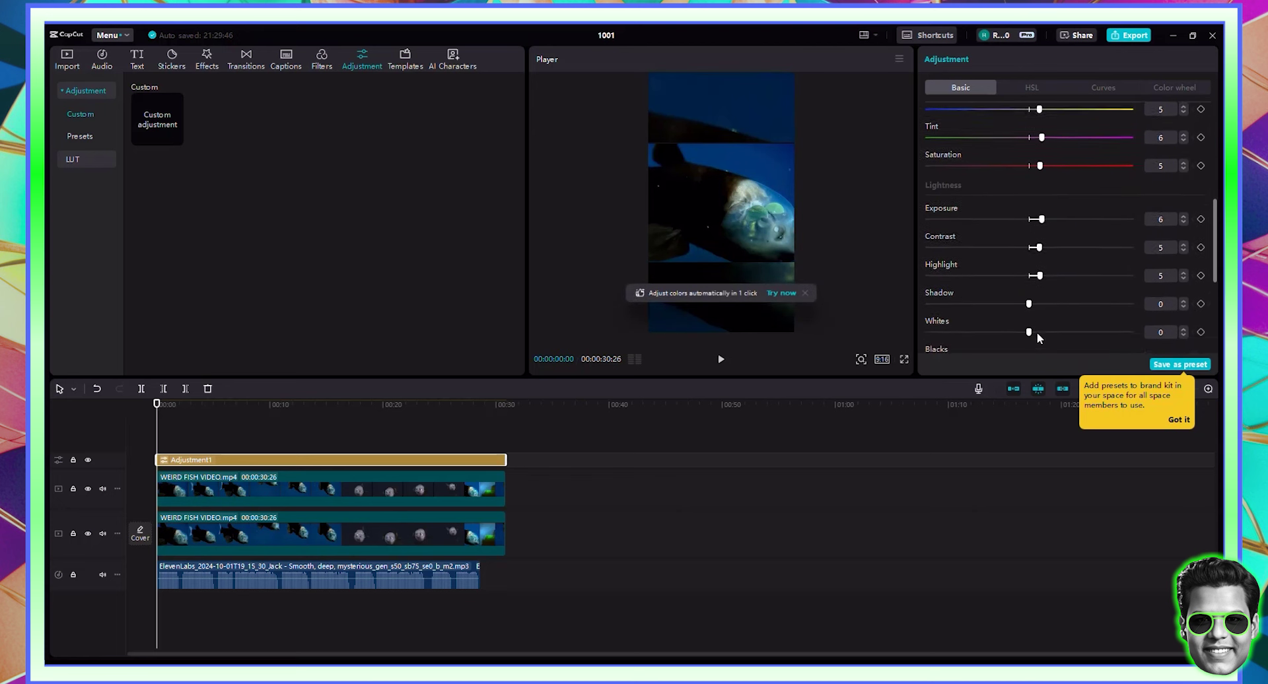
pyautogui.scroll(-1, 1037, 331)
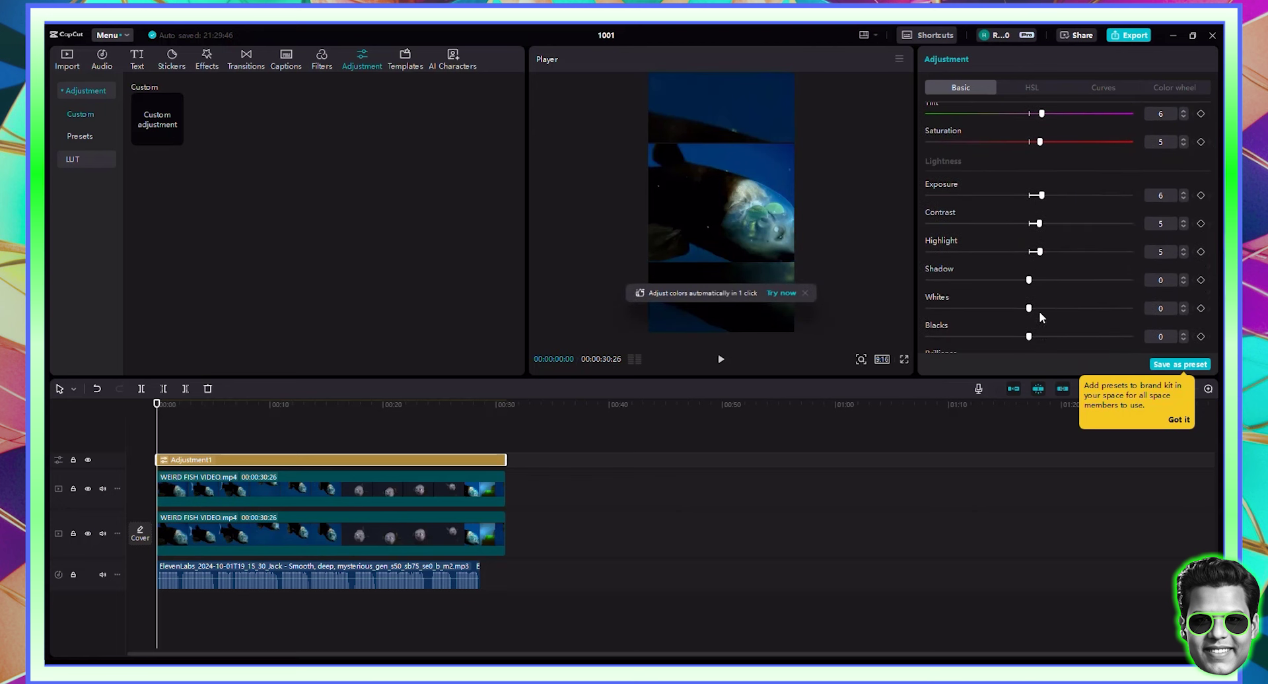
pyautogui.click(1037, 309)
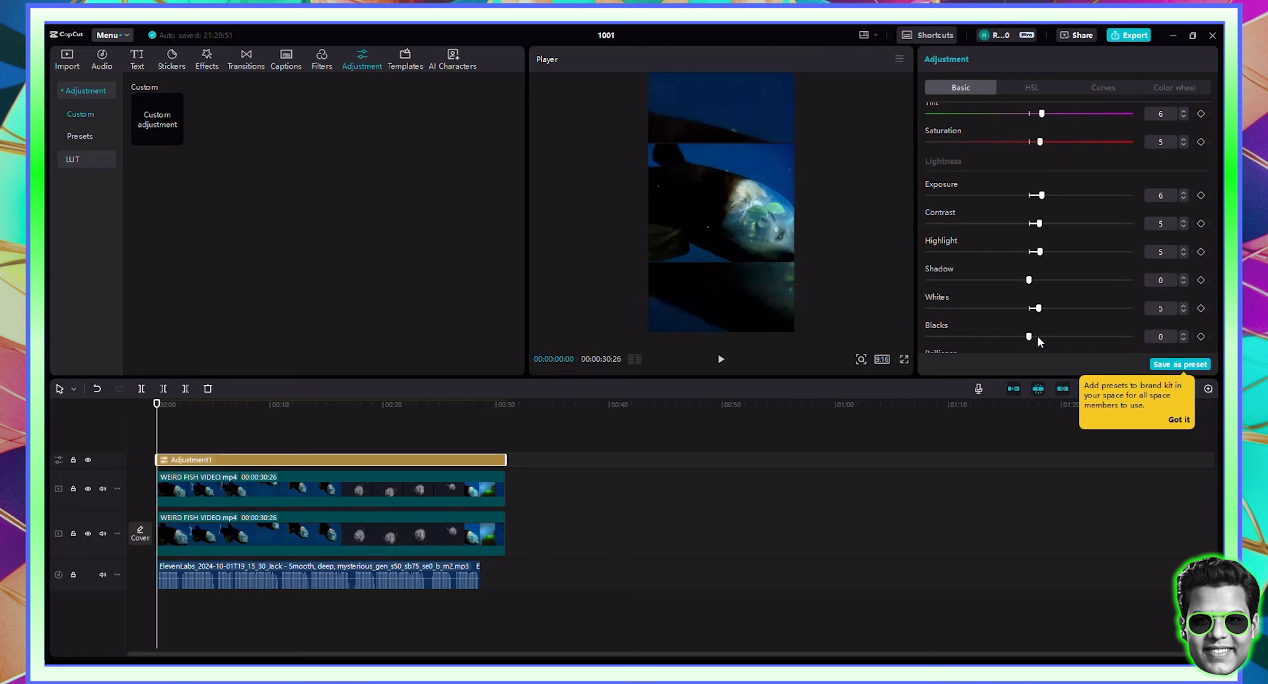
pyautogui.click(1036, 336)
pyautogui.scroll(-2, 1041, 330)
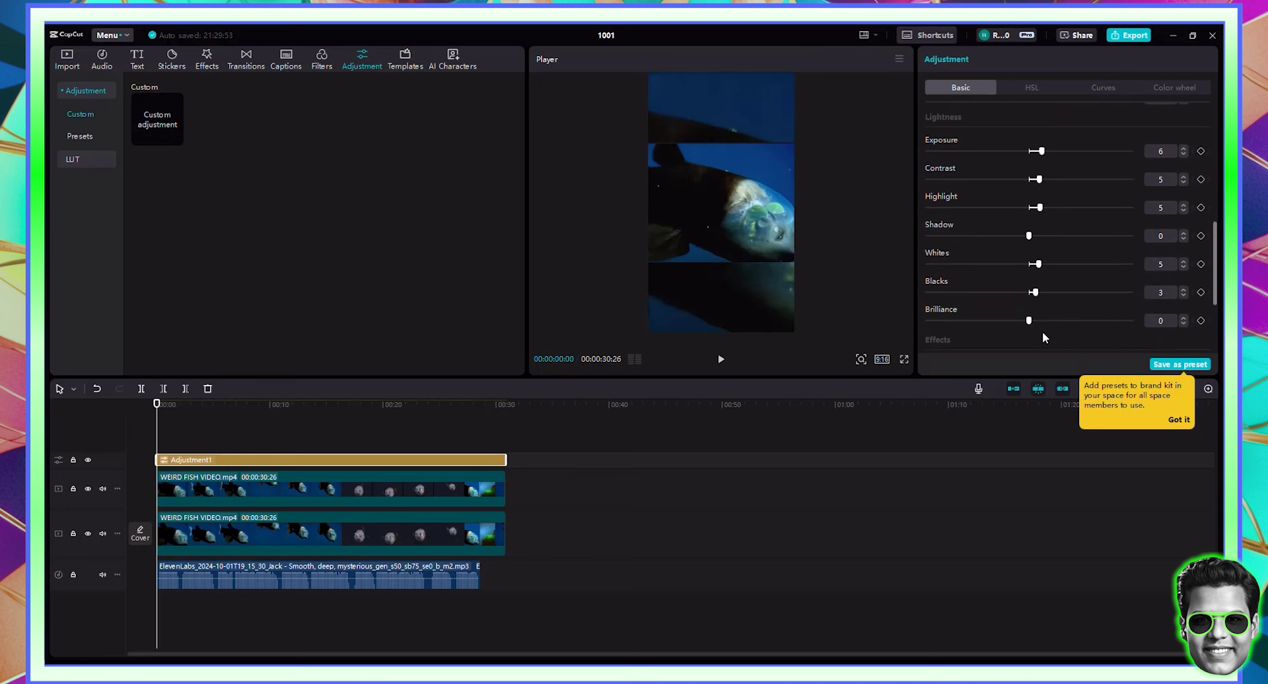
pyautogui.click(1042, 321)
pyautogui.scroll(-5, 1040, 319)
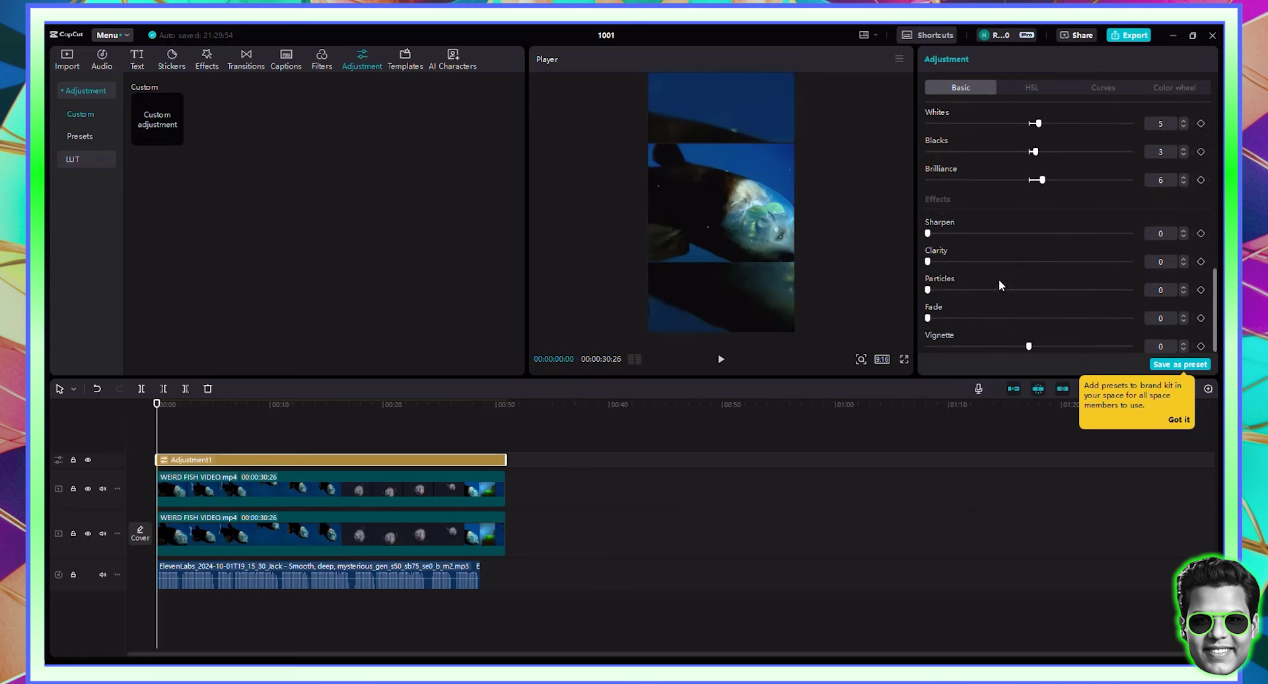
pyautogui.click(966, 234)
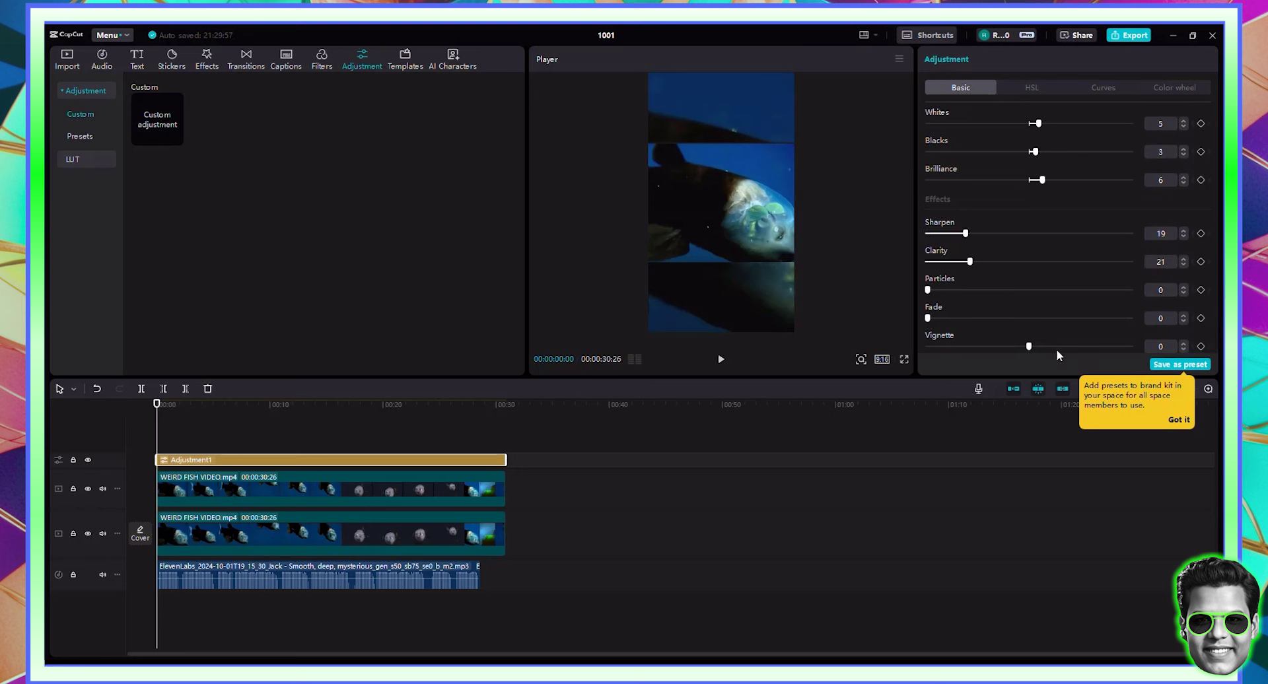
pyautogui.moveTo(1052, 346); pyautogui.dragTo(1068, 349)
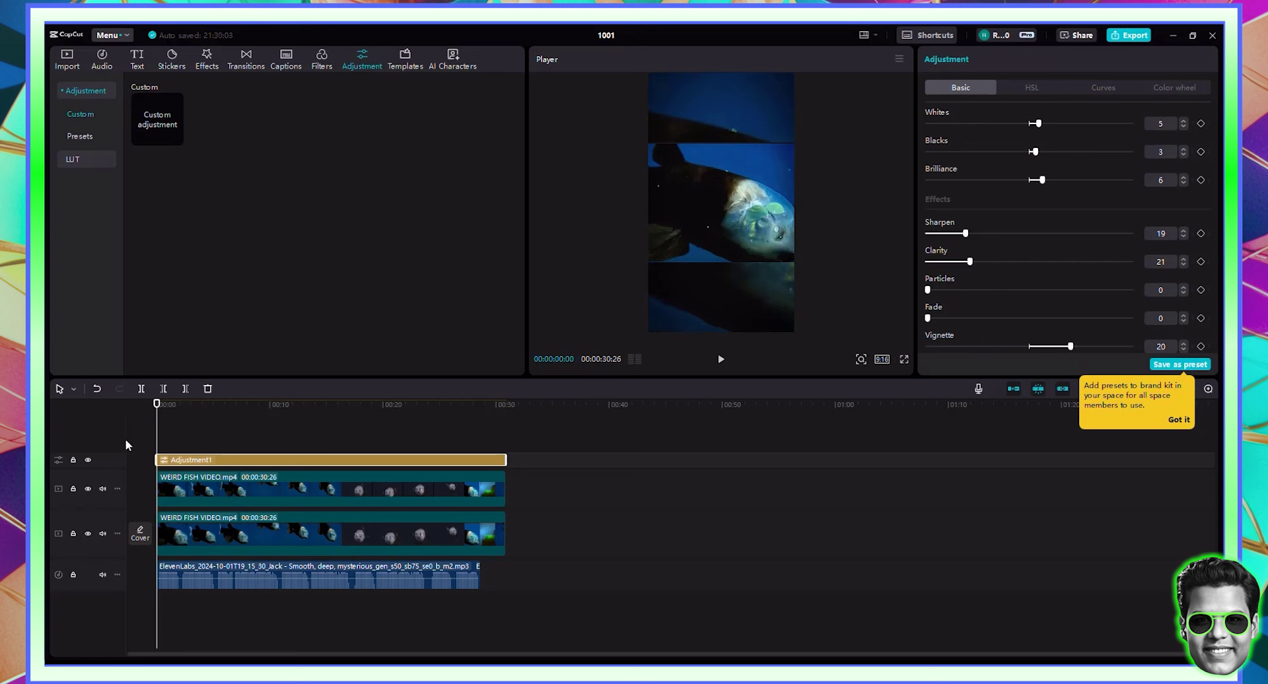
# - Preview the graded video and generate auto captions from the voiceover
pyautogui.moveTo(227, 421); pyautogui.dragTo(434, 439)
pyautogui.moveTo(291, 447); pyautogui.dragTo(103, 439)
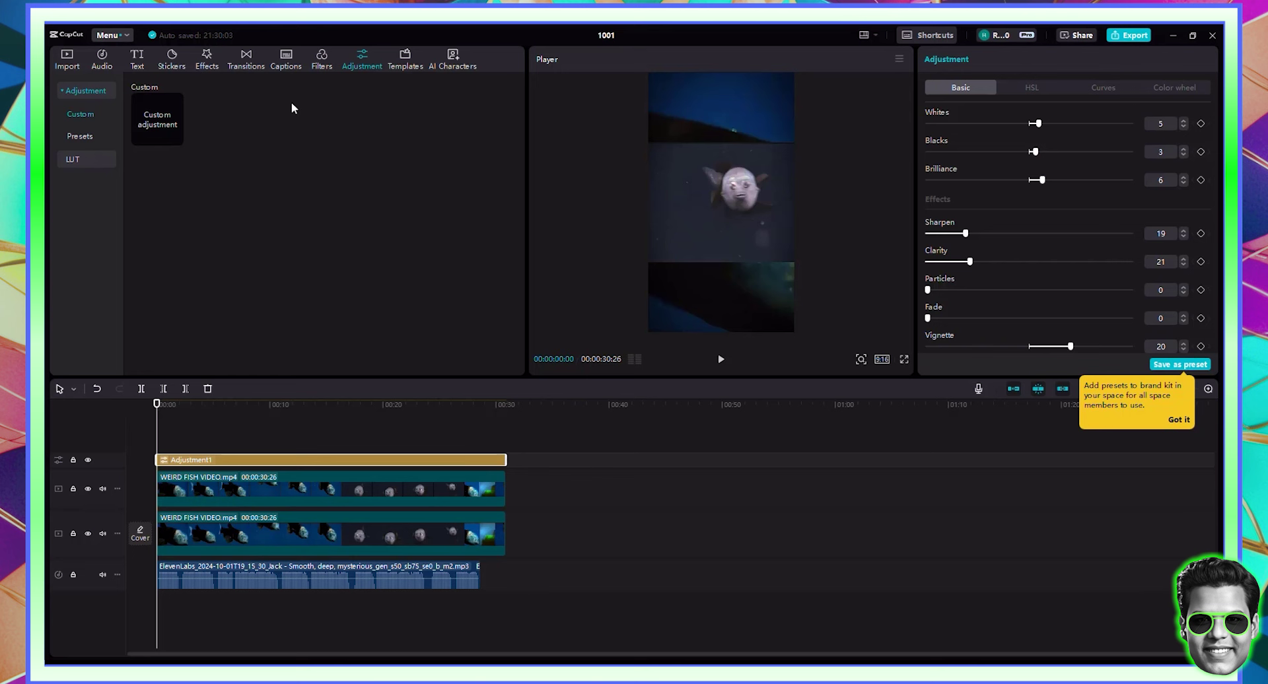
pyautogui.click(286, 60)
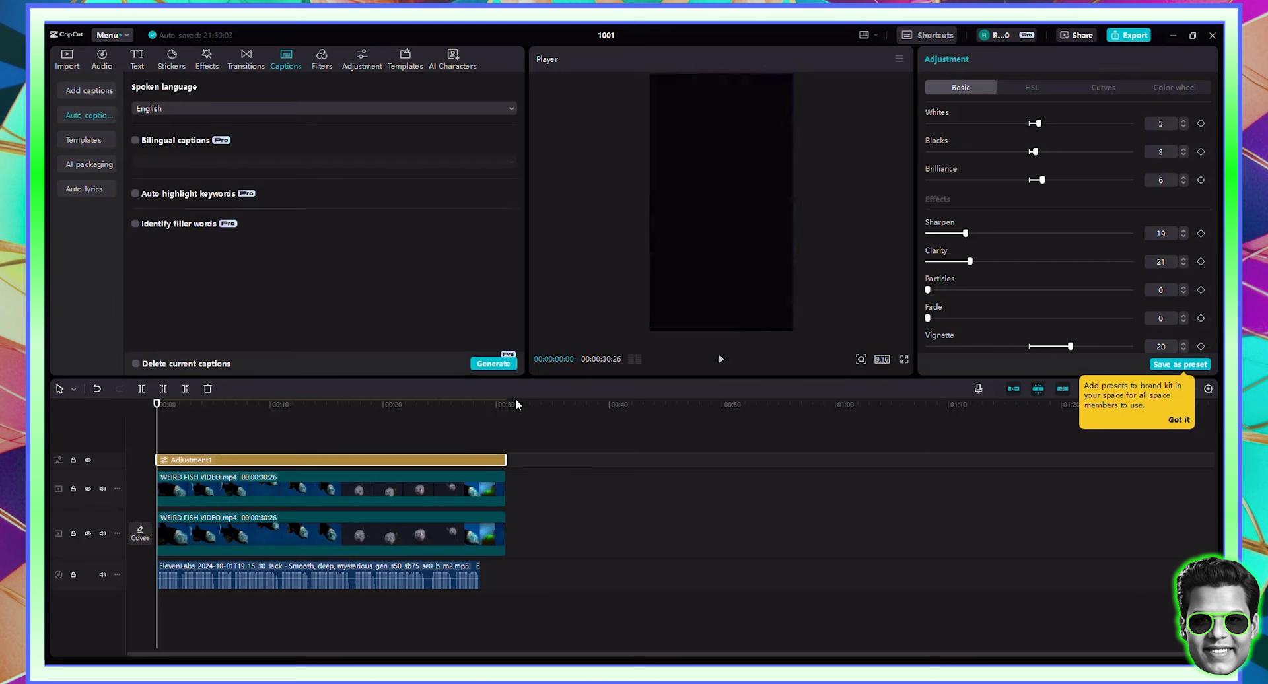
pyautogui.click(503, 367)
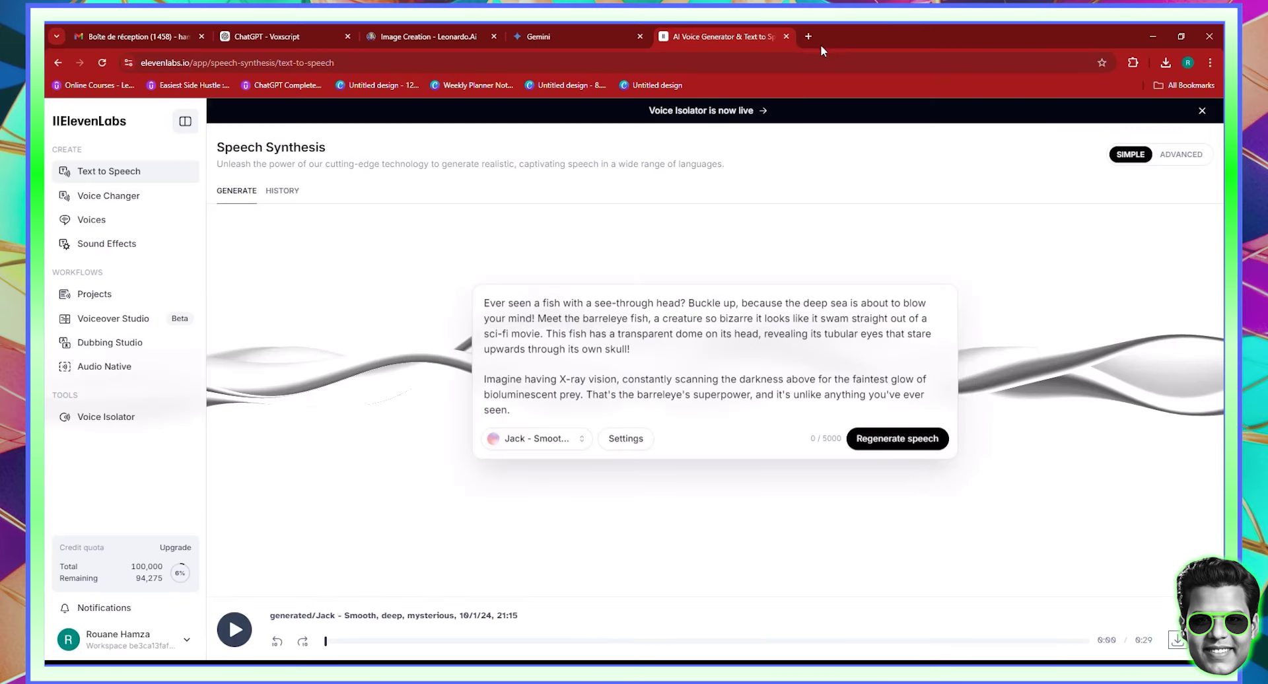
# - Go to google.com and search for 'secret MUSIC pixabay'
pyautogui.click(825, 60)
pyautogui.write('google.com')
pyautogui.press('Return')
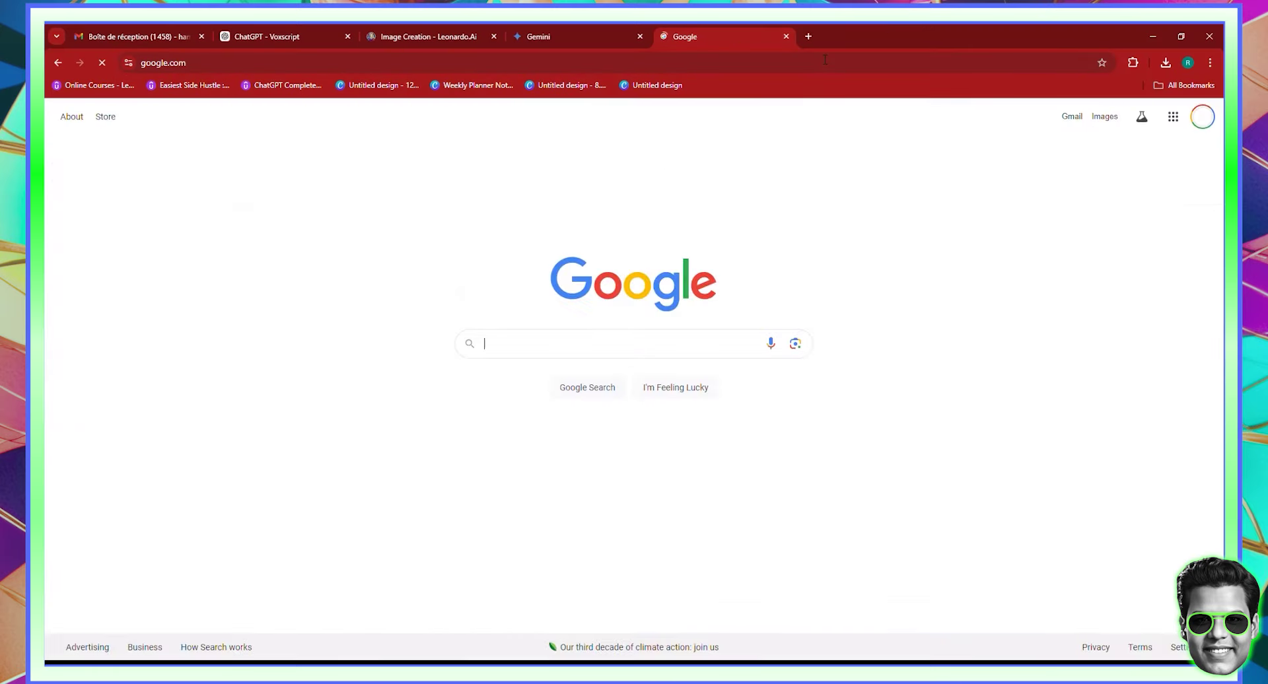
pyautogui.write('CREEPY MUSIC pixabay')
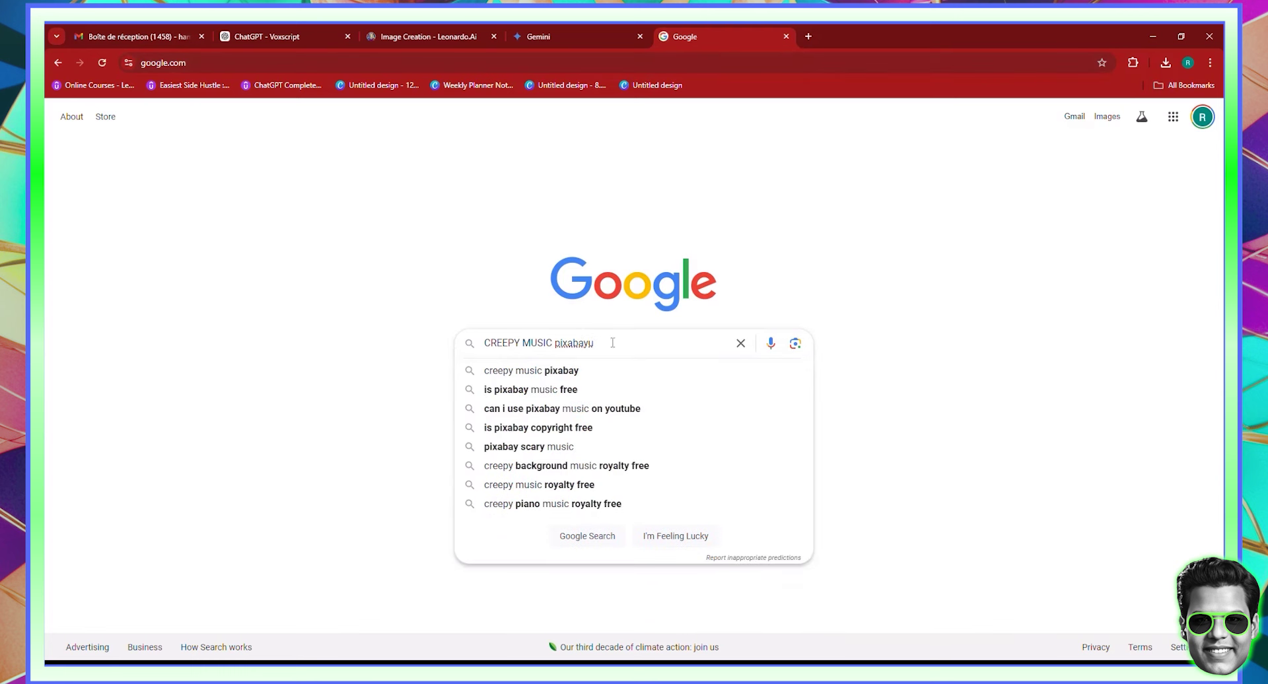
pyautogui.doubleClick(507, 343)
pyautogui.write('secret')
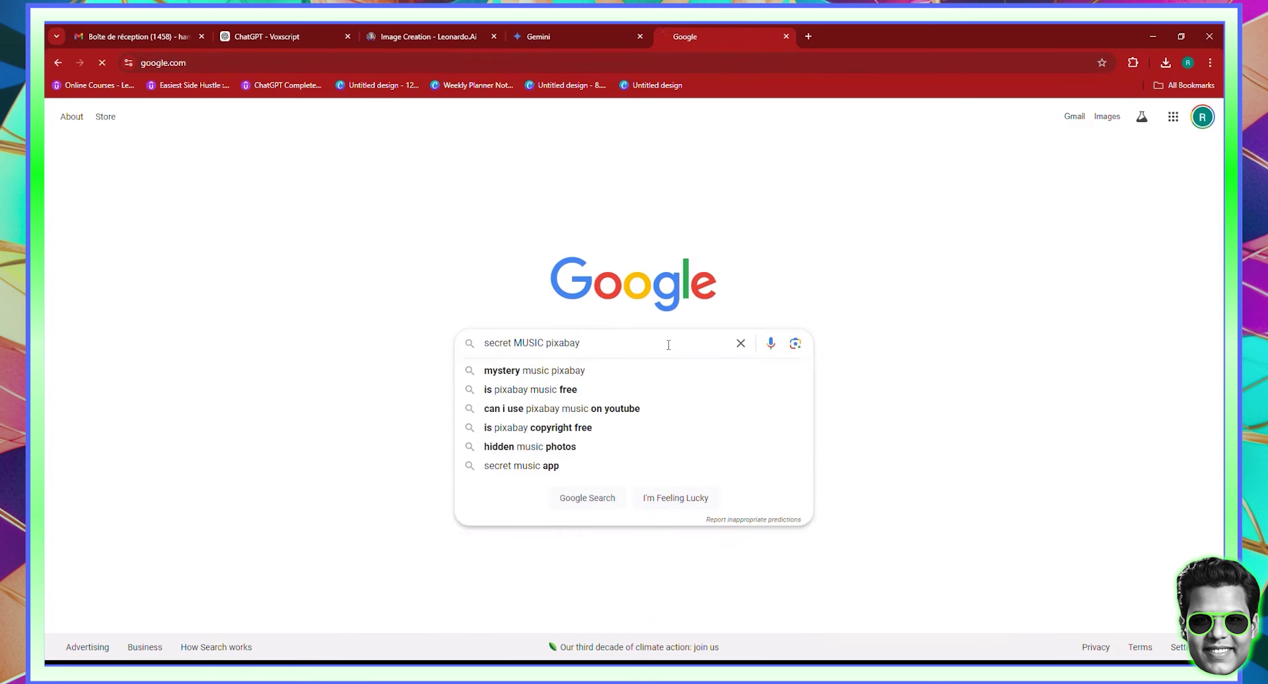
pyautogui.press('Return')
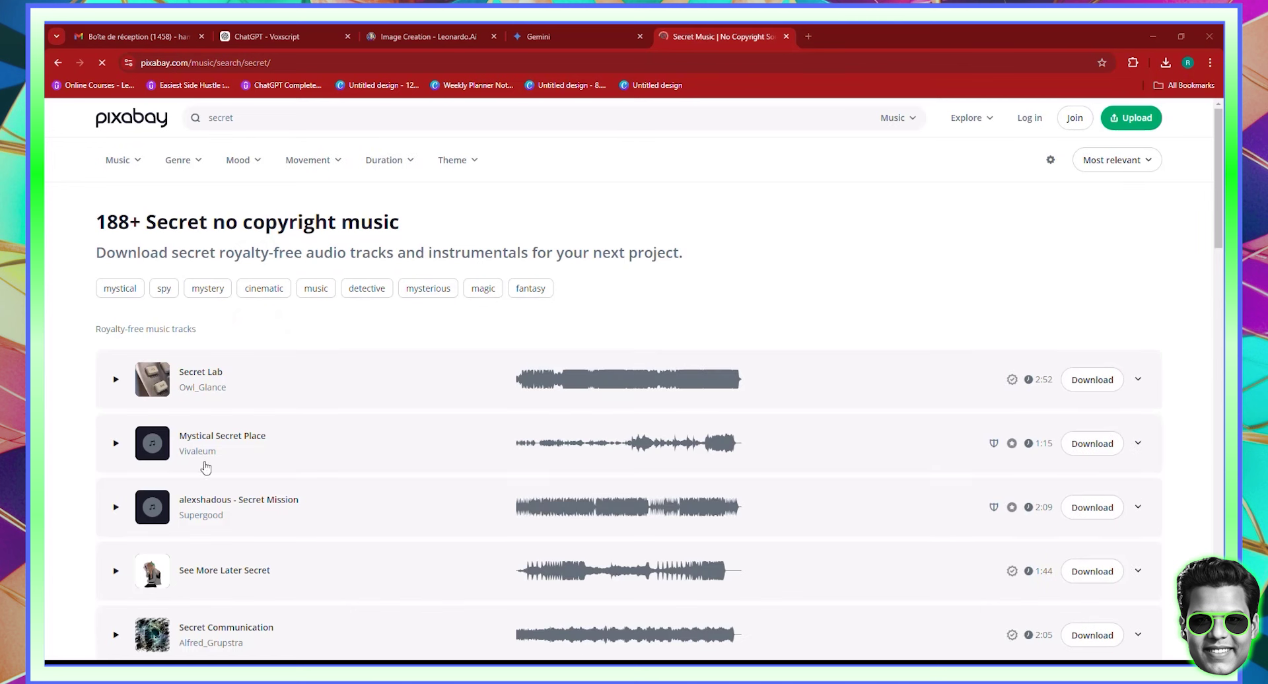
# - Preview the Secret Lab and Mystical Secret Place tracks, then download Mystical Secret Place
pyautogui.click(116, 380)
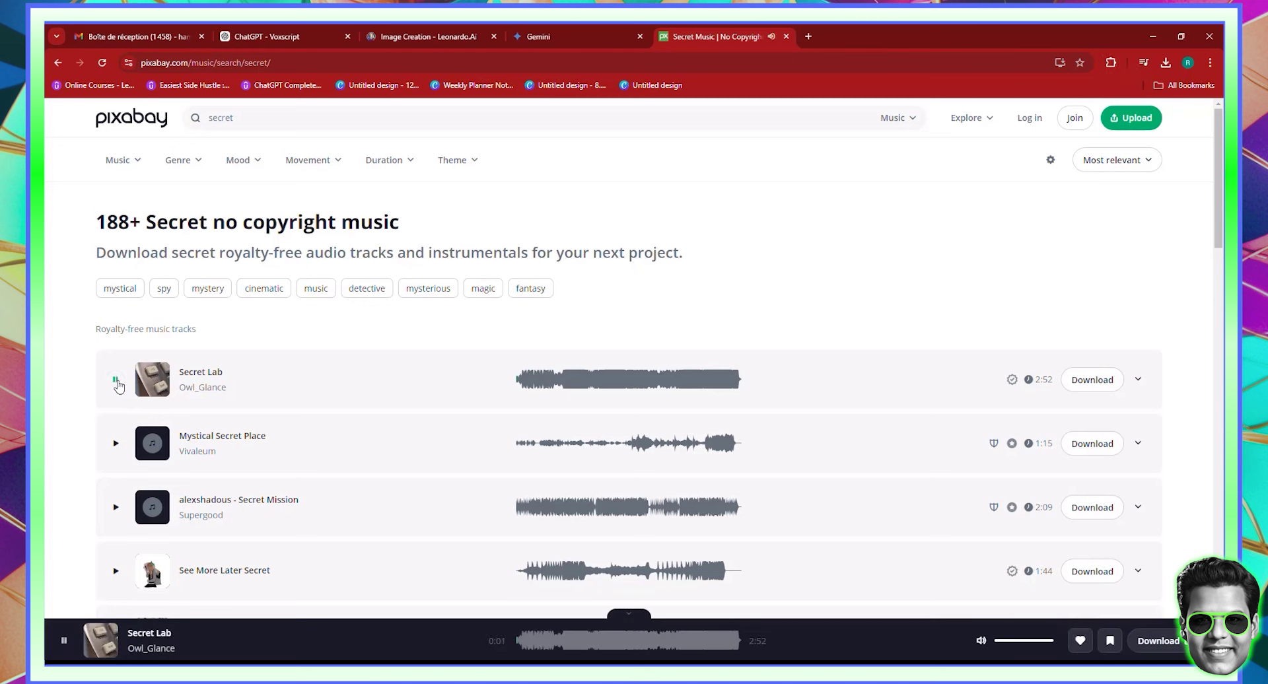
pyautogui.click(116, 380)
pyautogui.click(115, 445)
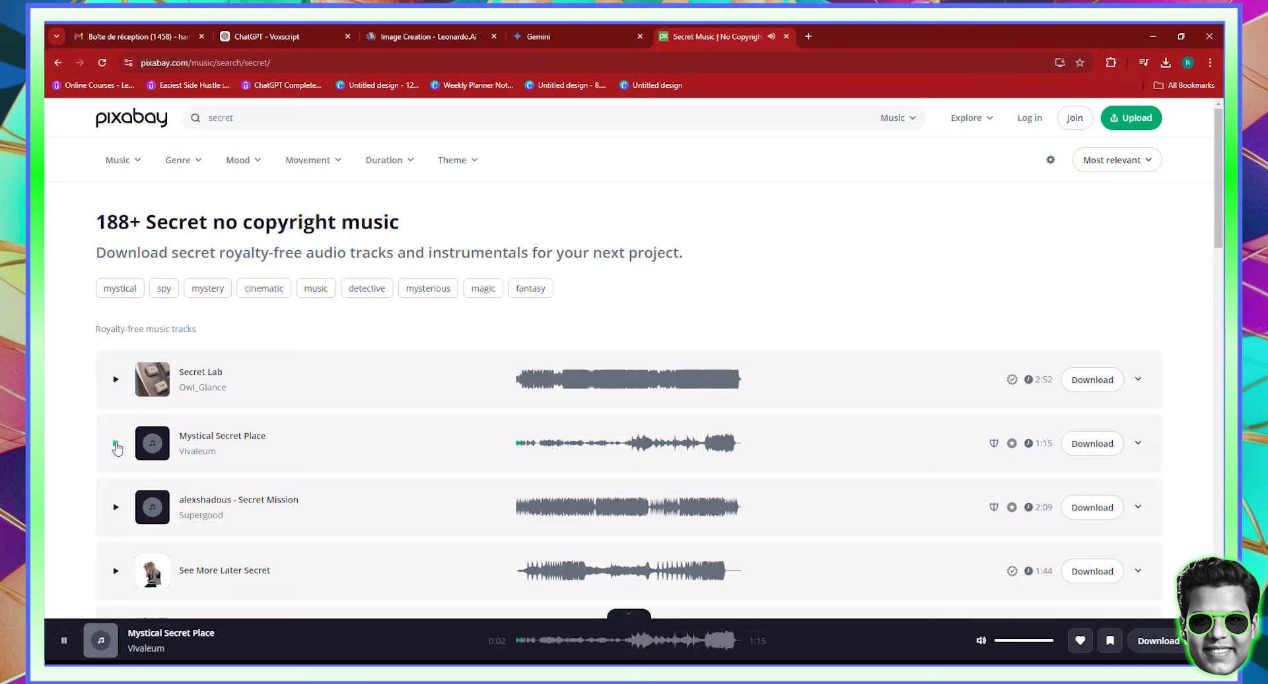
pyautogui.click(116, 445)
pyautogui.click(1110, 444)
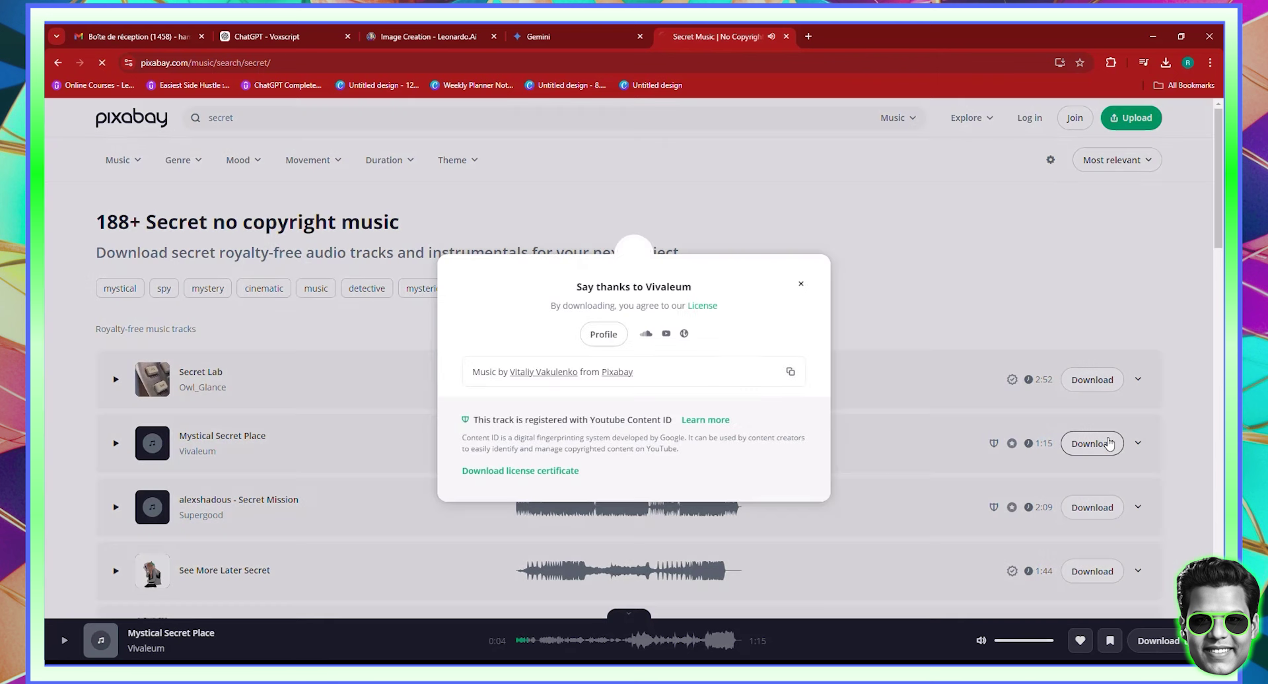
pyautogui.click(801, 284)
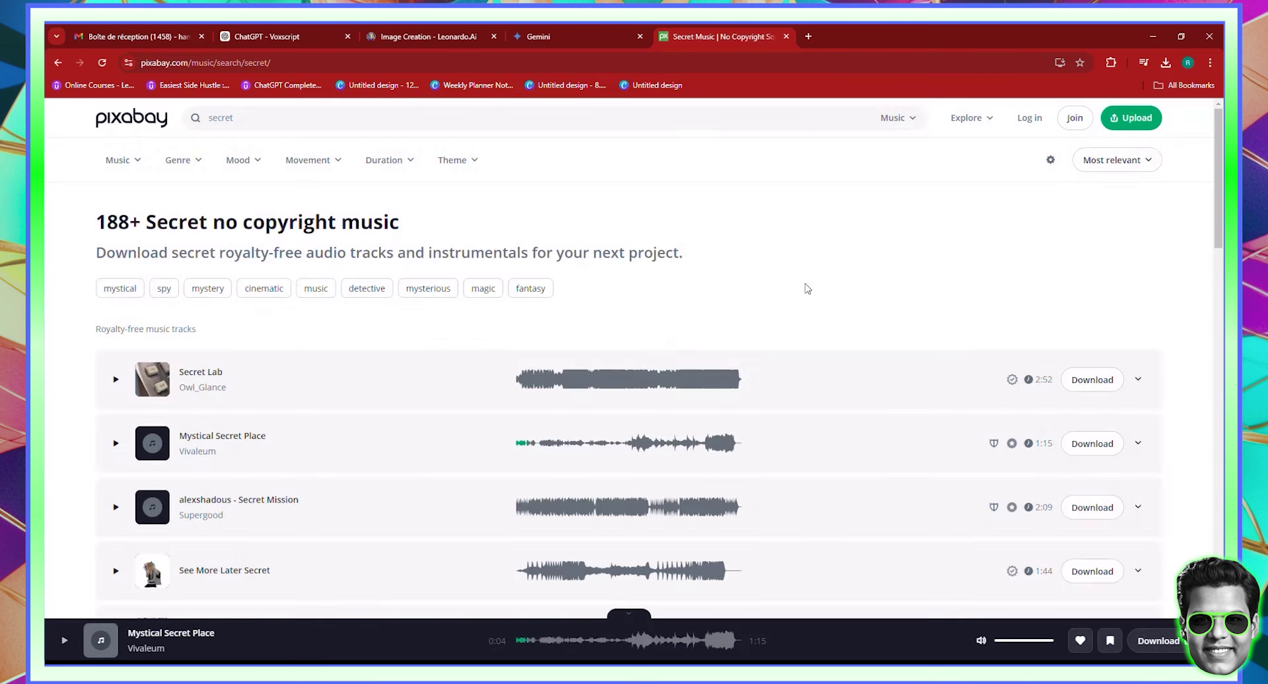
# - Review the generated caption lines in CapCut, then select 'barreleye' in the Gemini script
pyautogui.click(1152, 37)
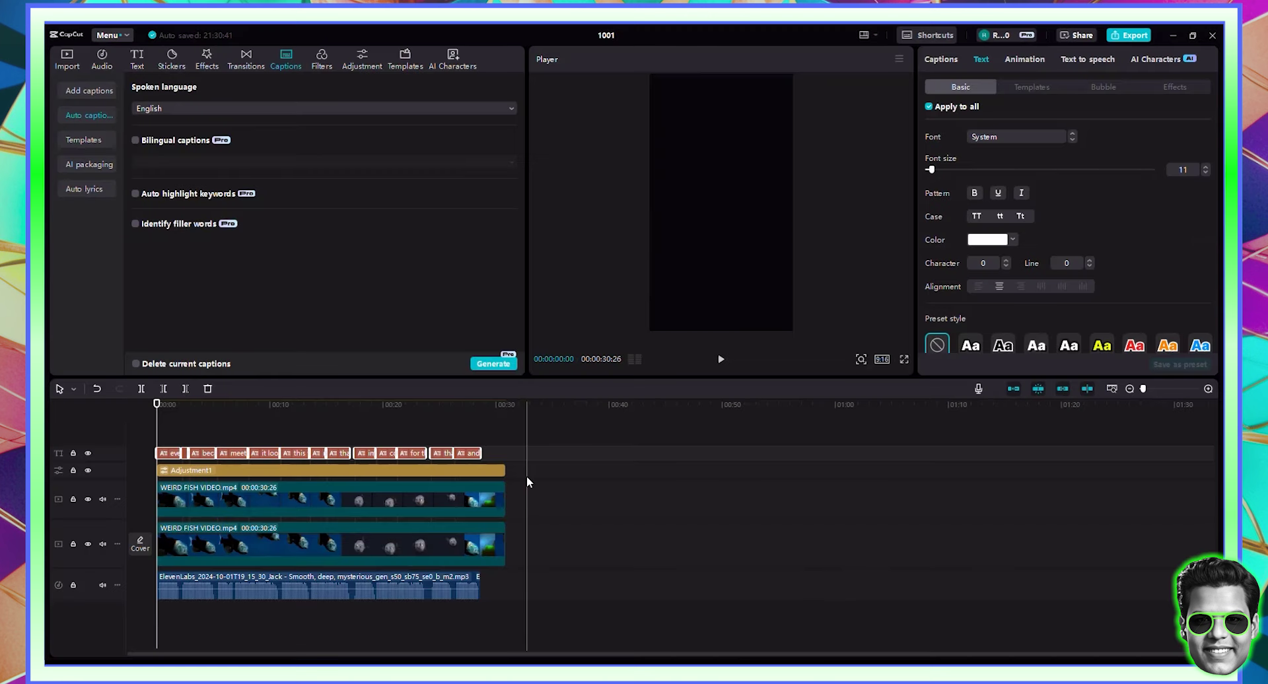
pyautogui.click(941, 59)
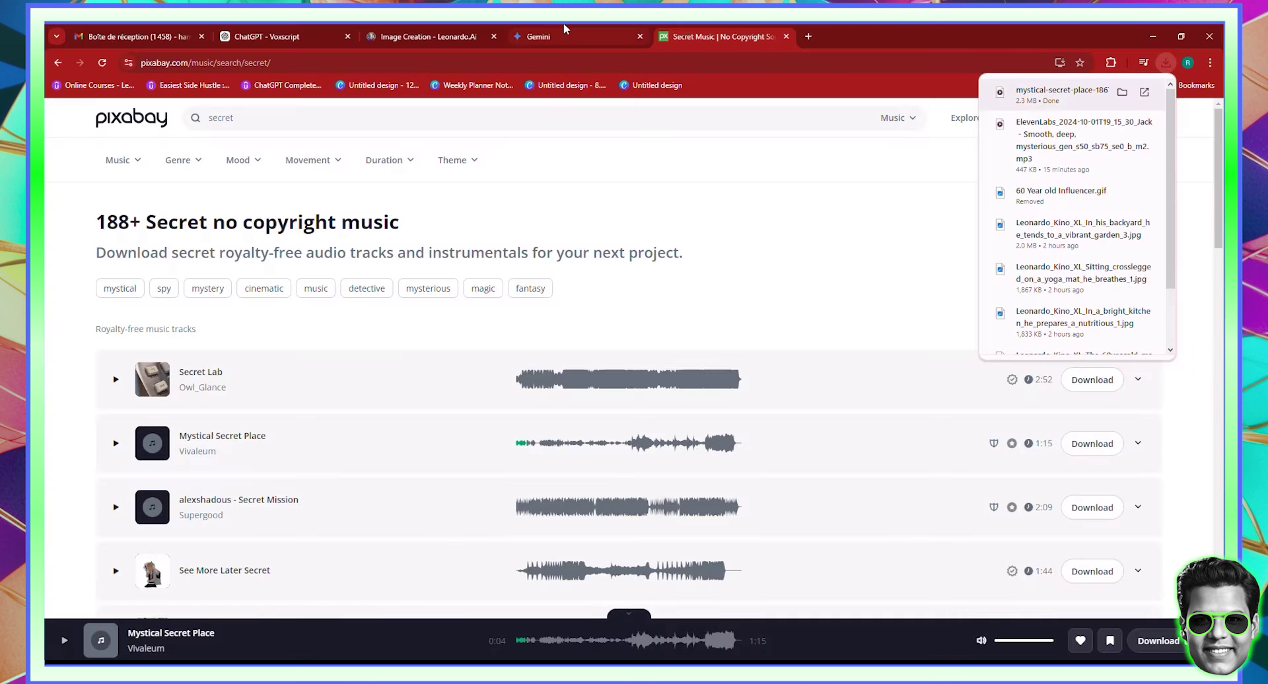
pyautogui.click(564, 25)
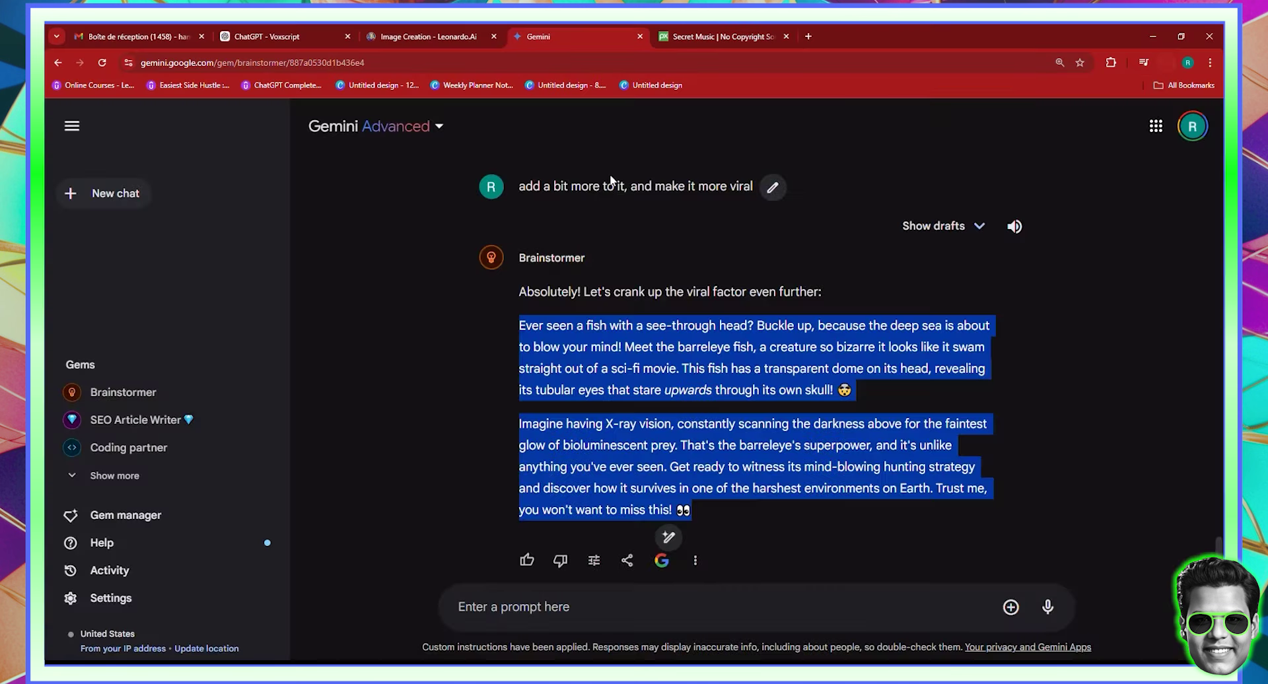
pyautogui.click(611, 180)
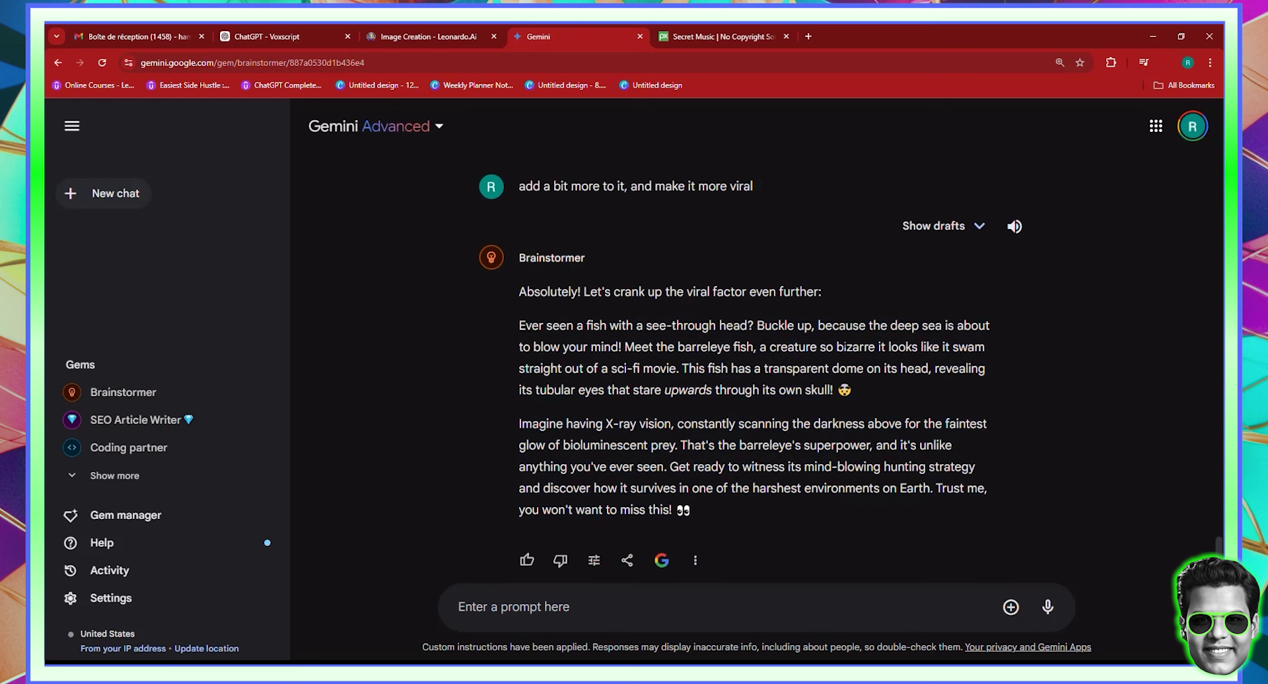
pyautogui.doubleClick(704, 347)
# - Correct 'barrel eye' to 'barreleye' in the fourth caption, removing the extra space
pyautogui.rightClick(705, 348)
pyautogui.click(723, 357)
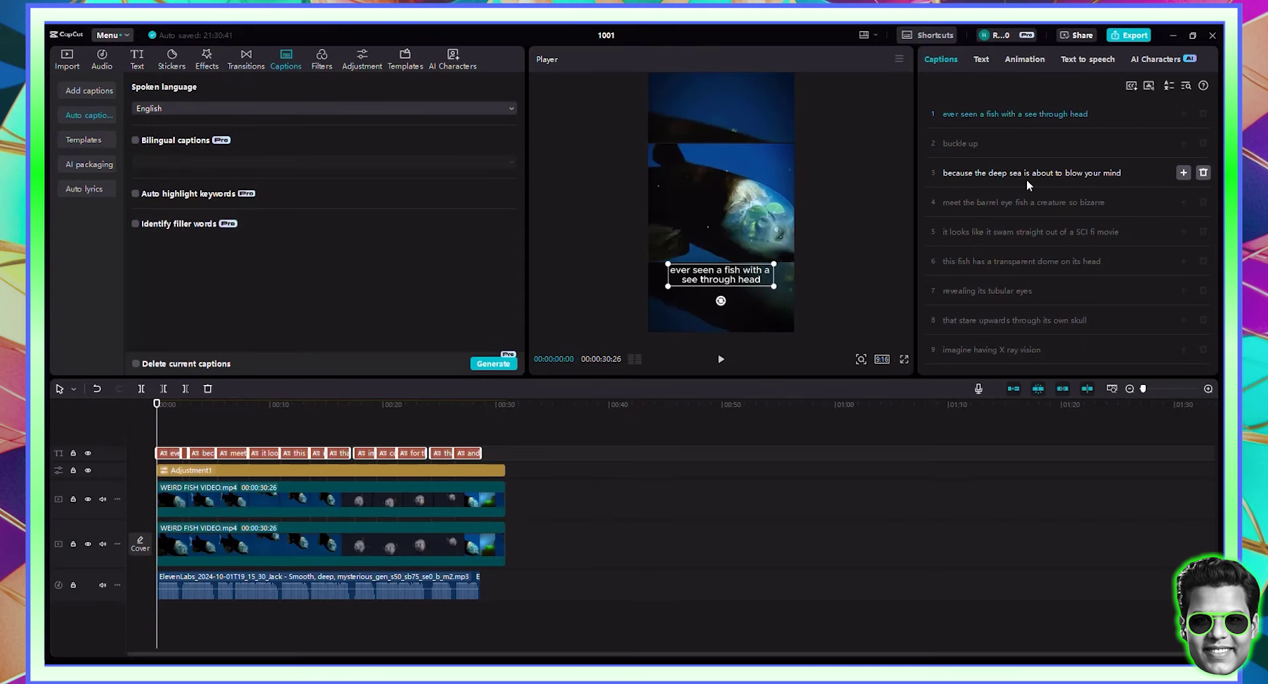
pyautogui.click(1011, 206)
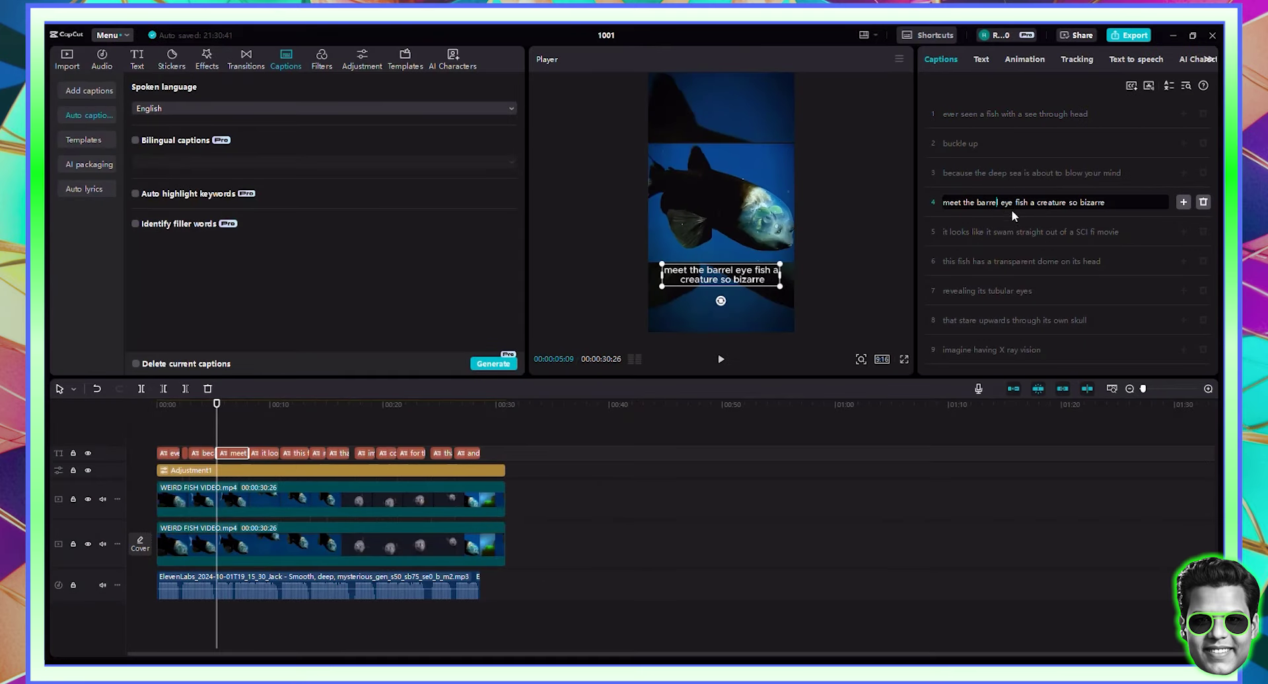
pyautogui.moveTo(987, 206); pyautogui.dragTo(977, 206)
pyautogui.write('barreleye')
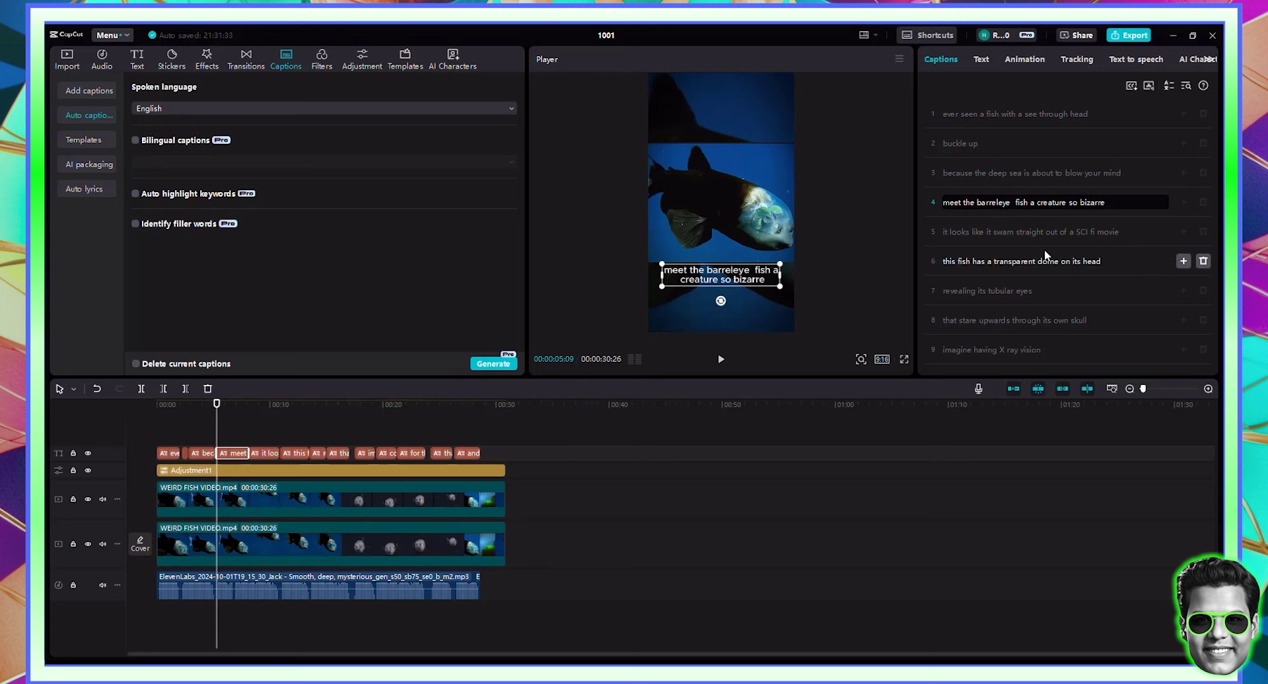
pyautogui.press('BackSpace')
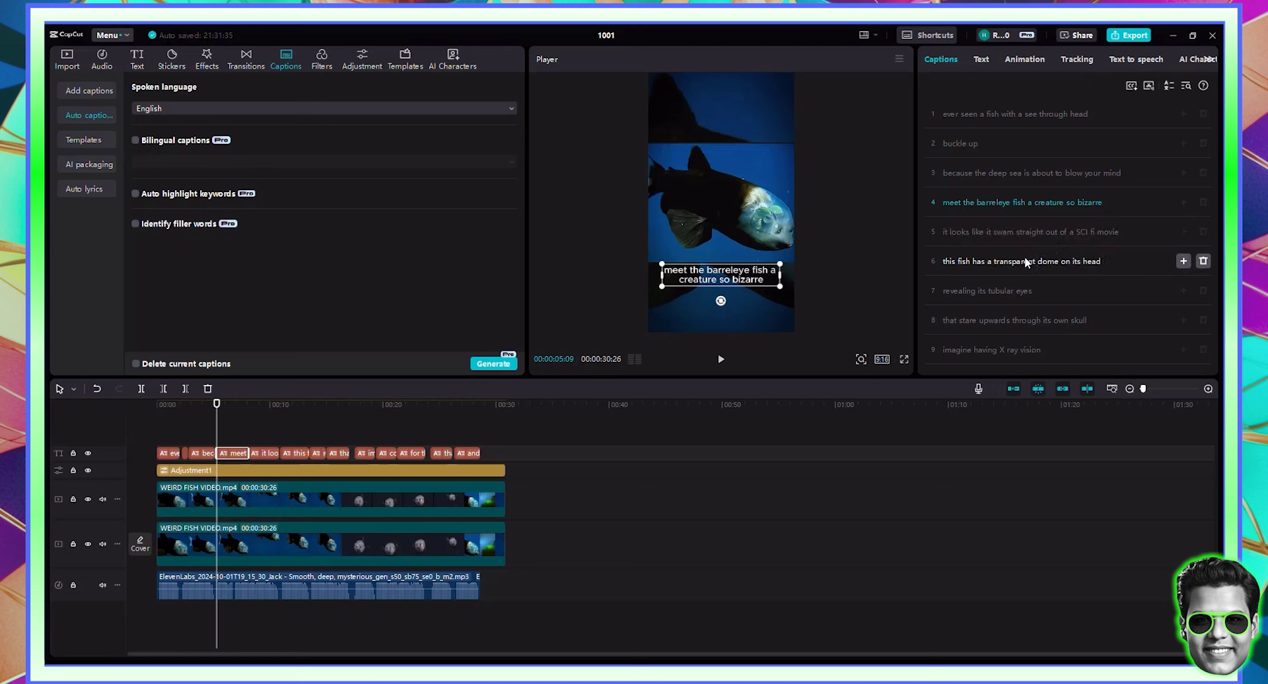
# - Proofread the remaining captions and marquee-select all caption clips on the timeline
pyautogui.click(1027, 260)
pyautogui.click(1013, 291)
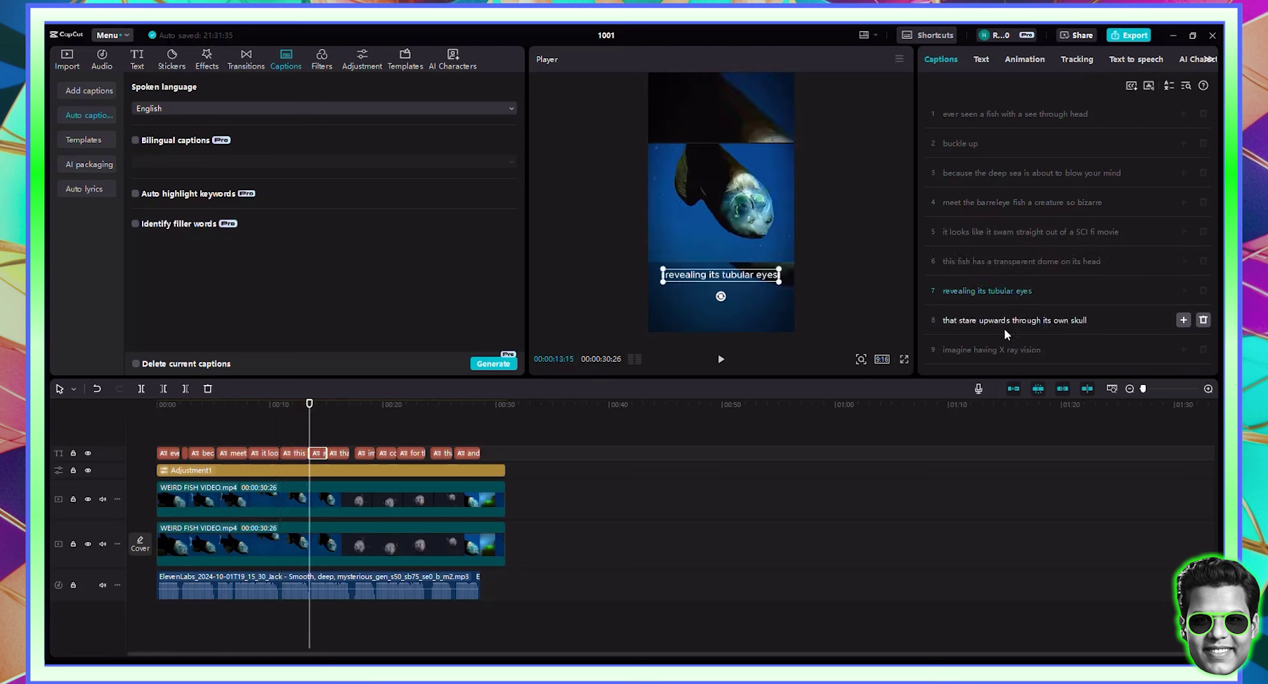
pyautogui.scroll(-1, 1011, 326)
pyautogui.click(1018, 308)
pyautogui.click(1025, 337)
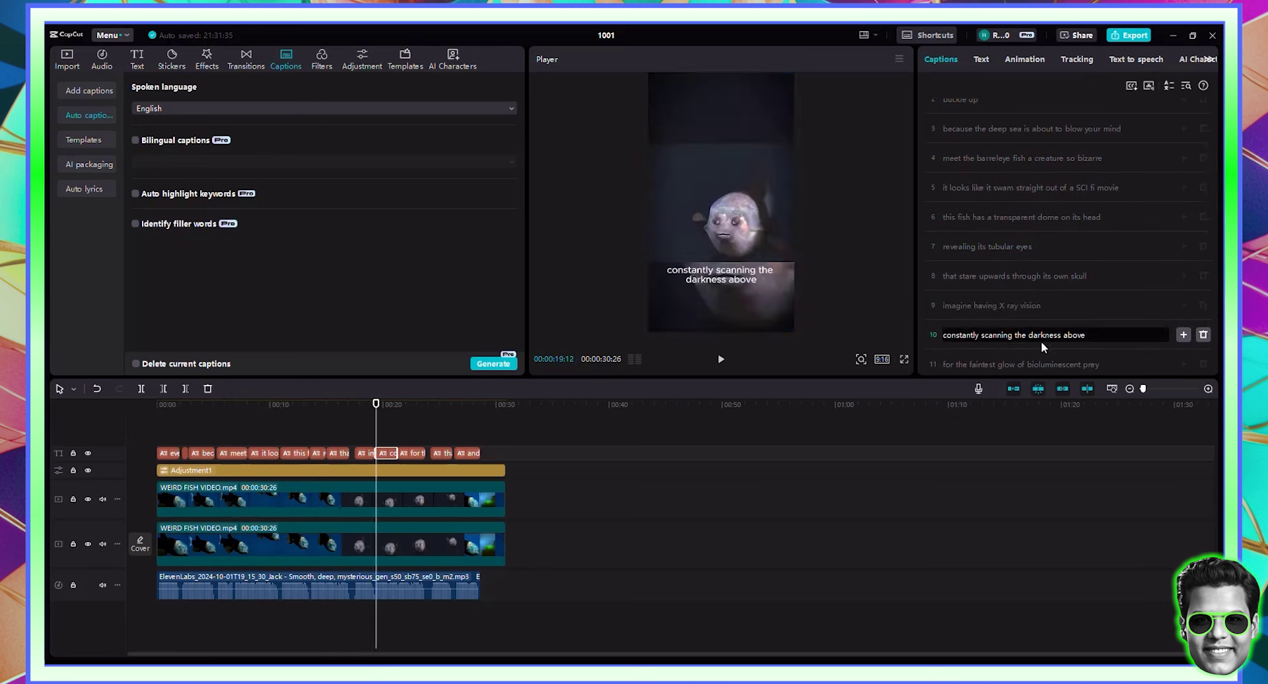
pyautogui.click(1042, 365)
pyautogui.scroll(-1, 1076, 336)
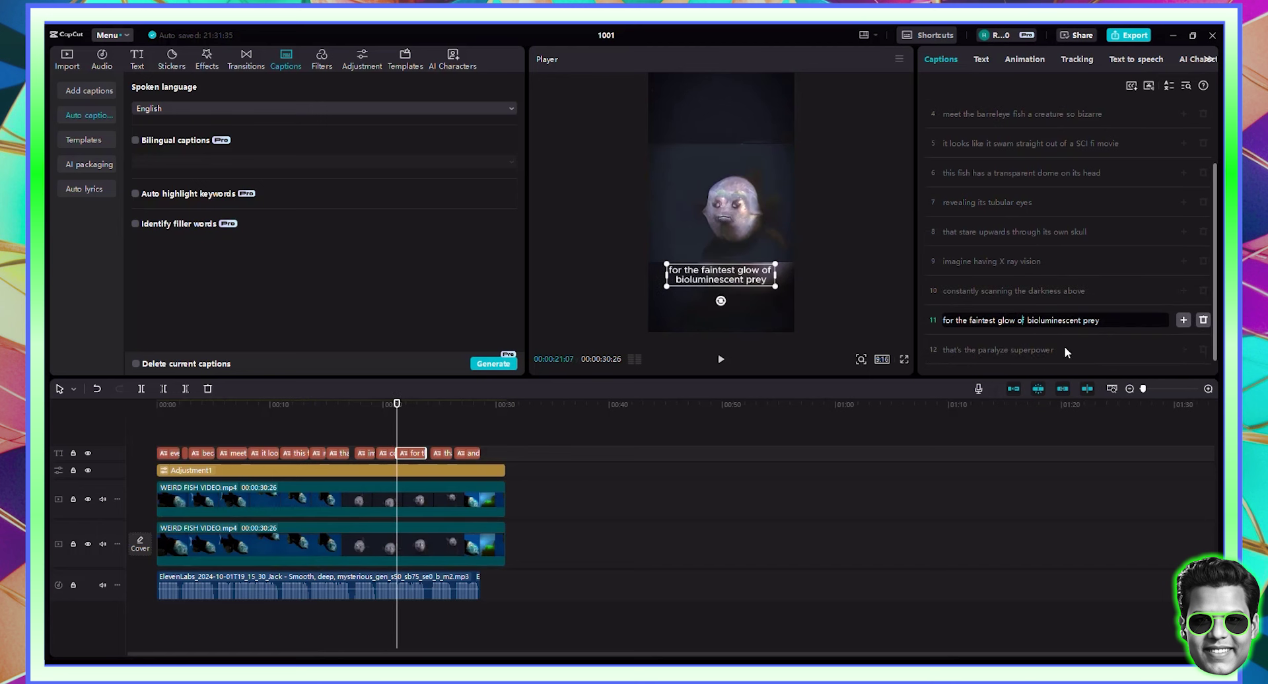
pyautogui.click(1032, 346)
pyautogui.scroll(-1, 1044, 336)
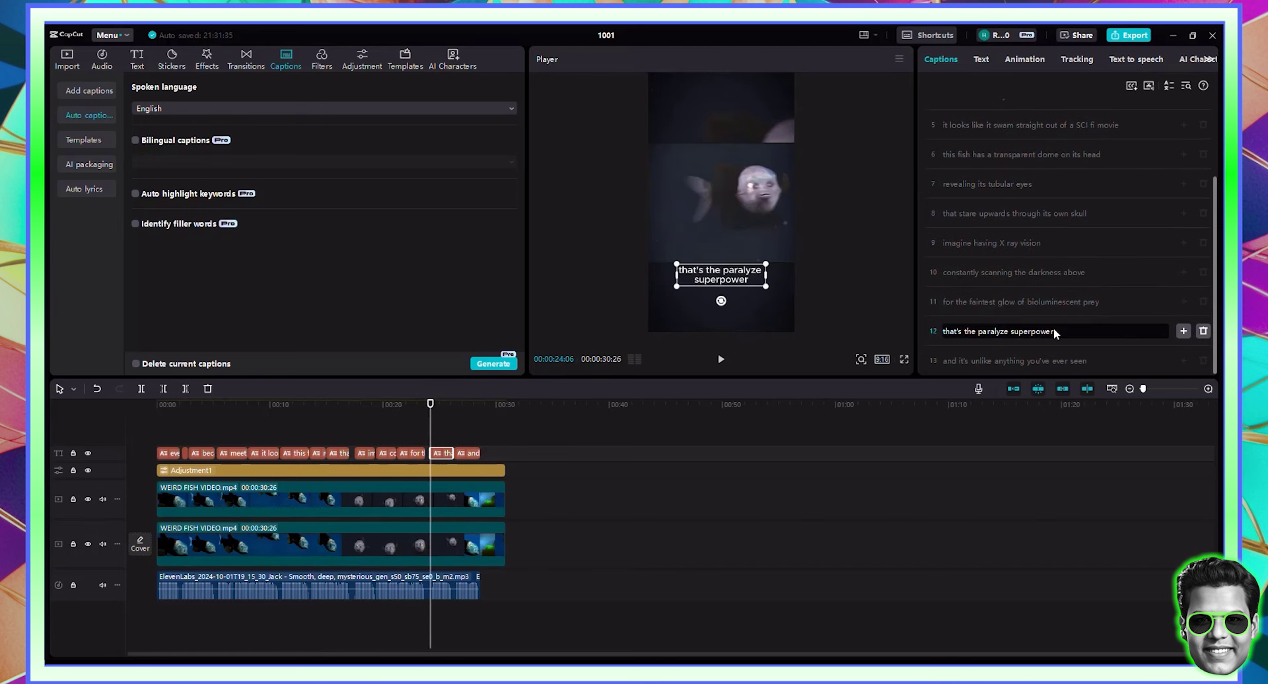
pyautogui.click(1037, 363)
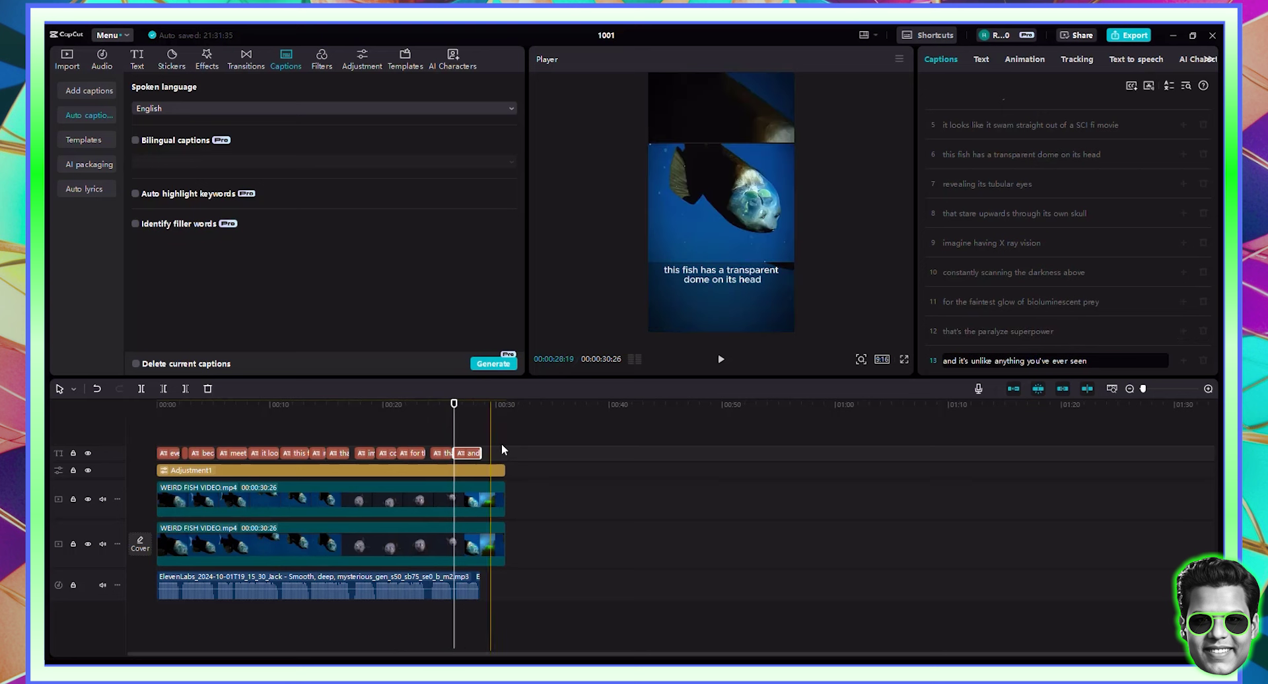
pyautogui.moveTo(504, 455); pyautogui.dragTo(154, 433)
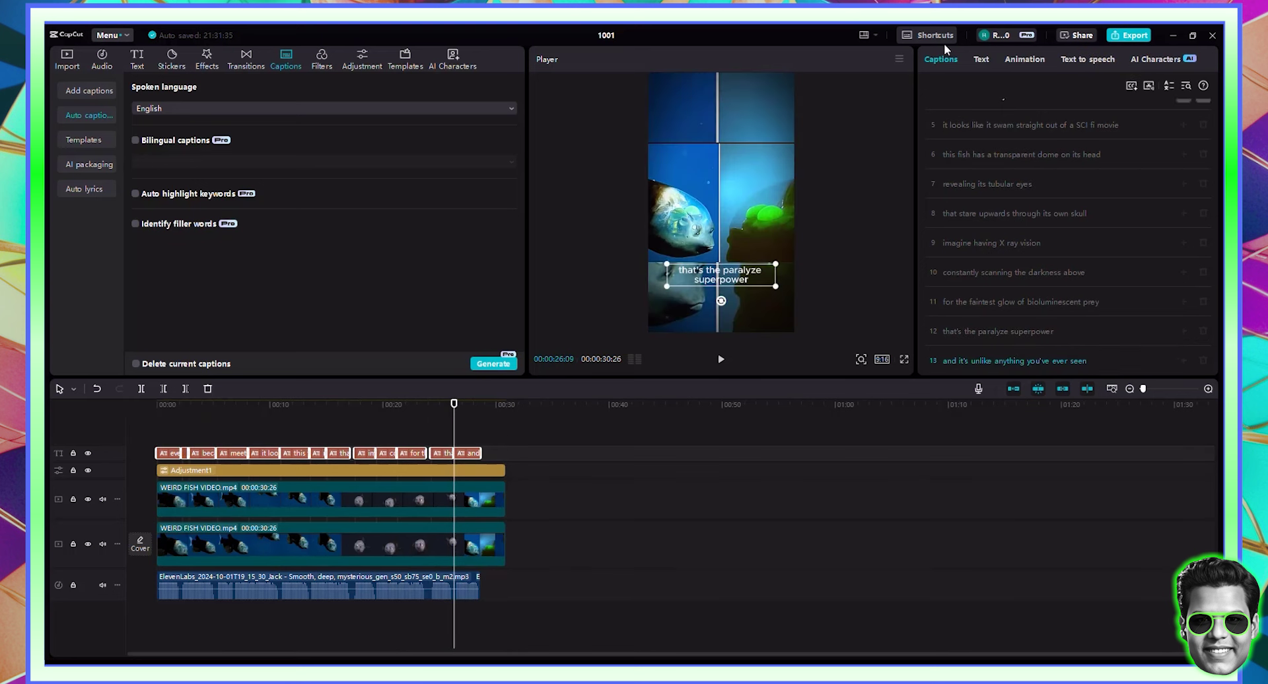
# - Browse the caption text templates, applied to all captions, for a bold uppercase style
pyautogui.click(982, 60)
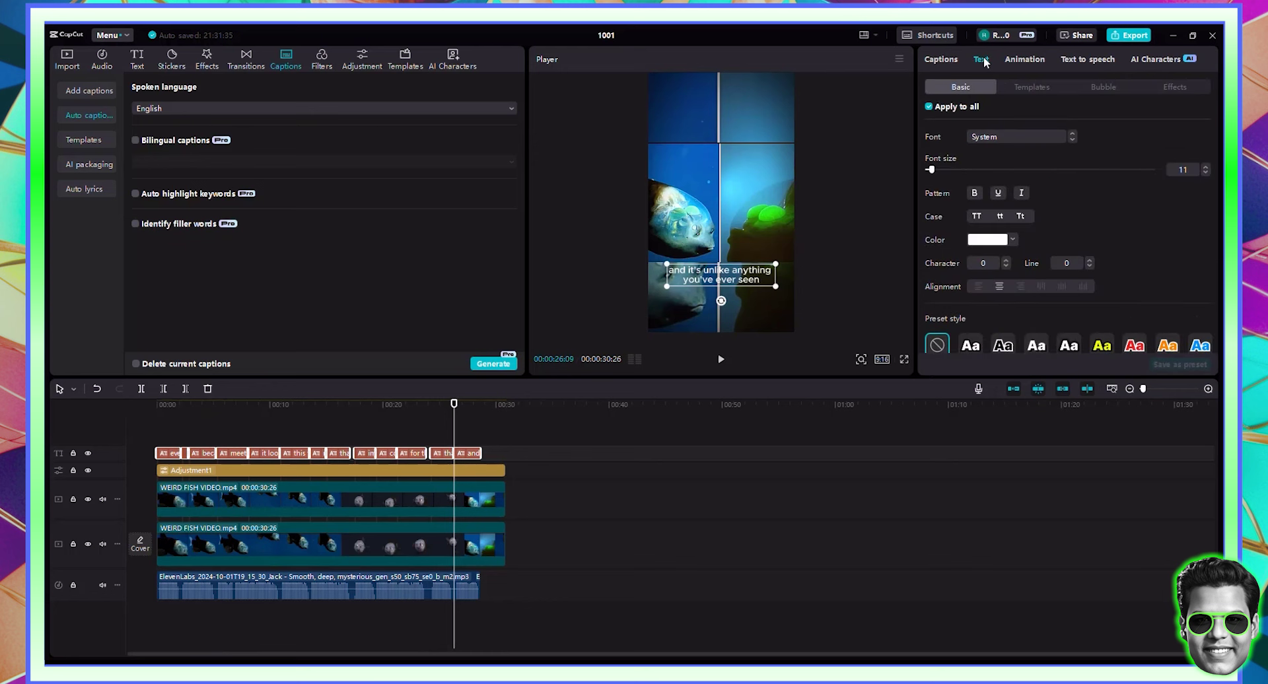
pyautogui.click(1019, 89)
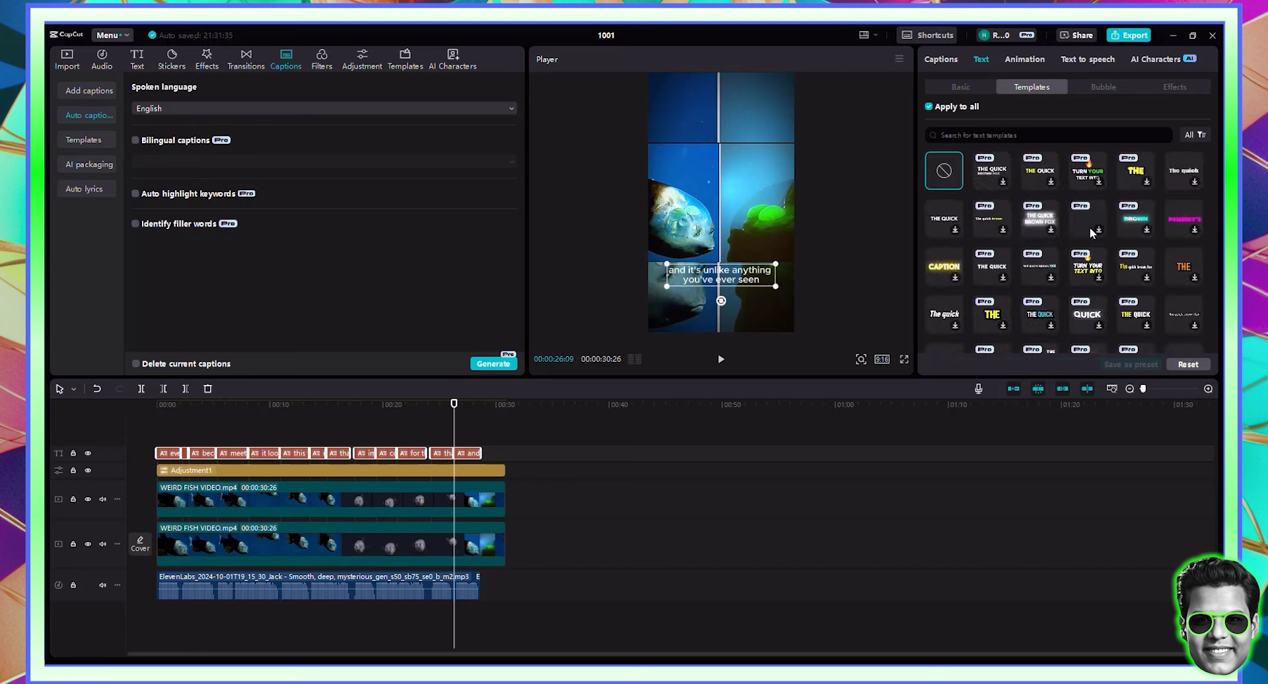
pyautogui.scroll(-1, 1091, 230)
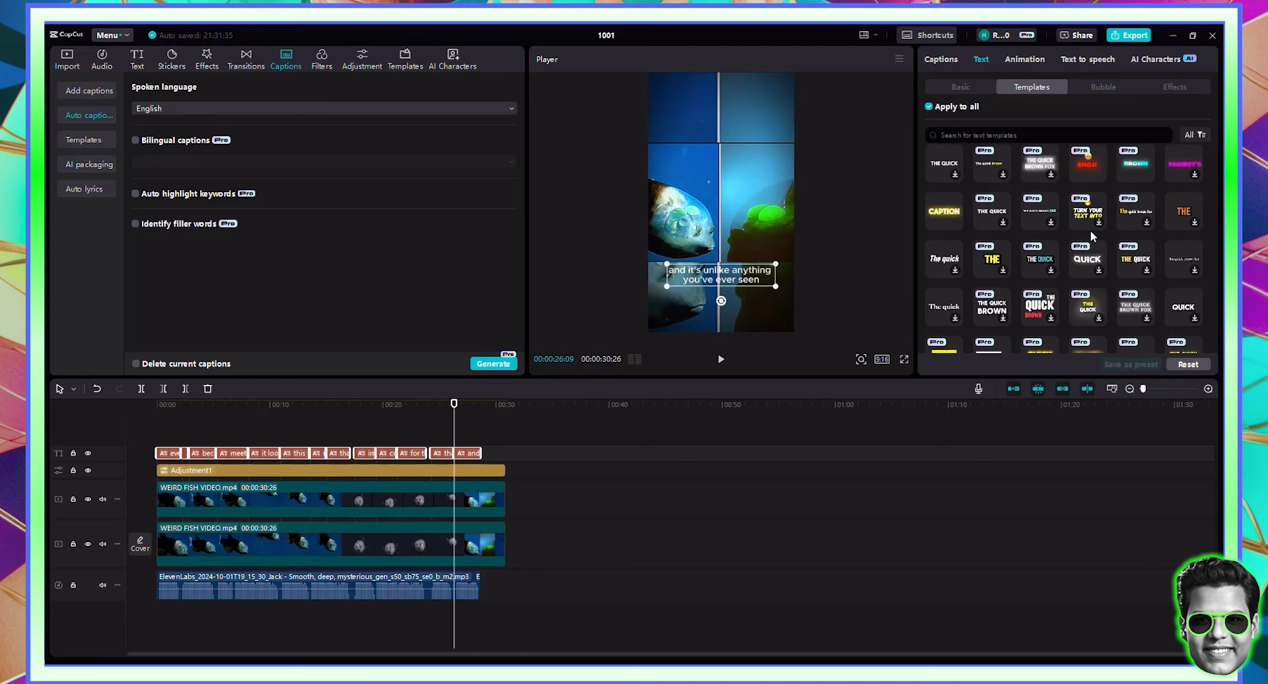
pyautogui.scroll(-1, 1091, 230)
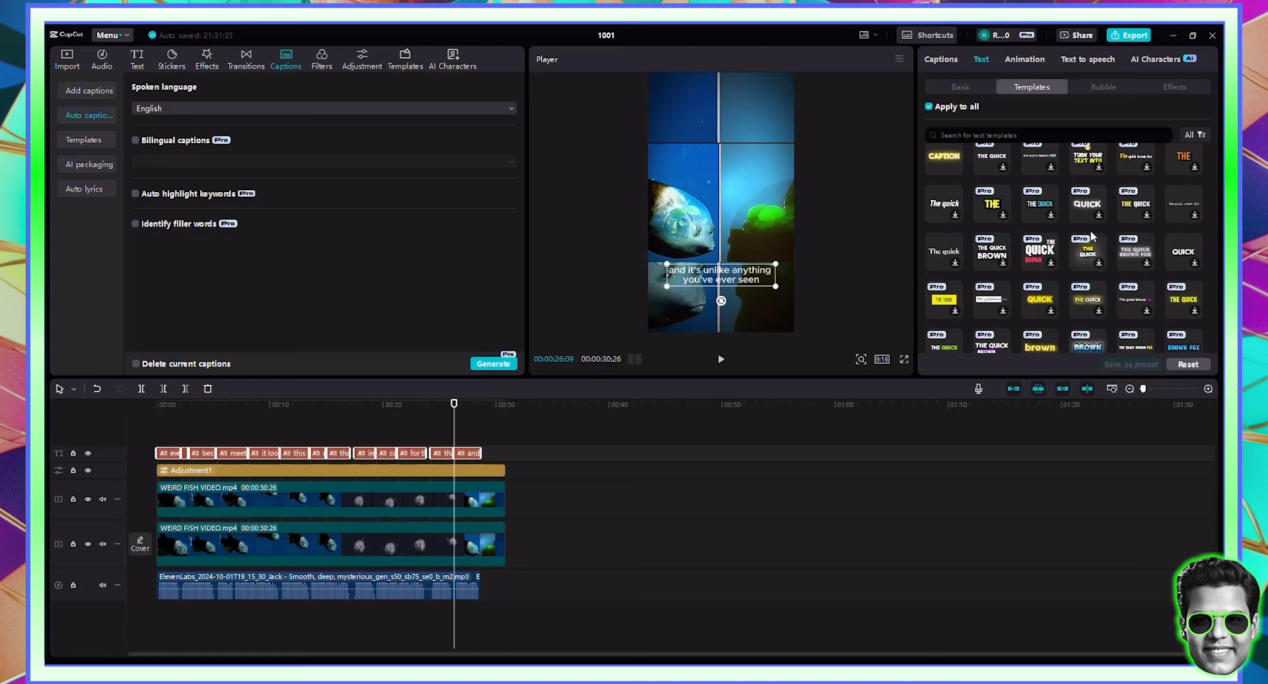
pyautogui.scroll(-1, 1091, 235)
pyautogui.scroll(-1, 1091, 235)
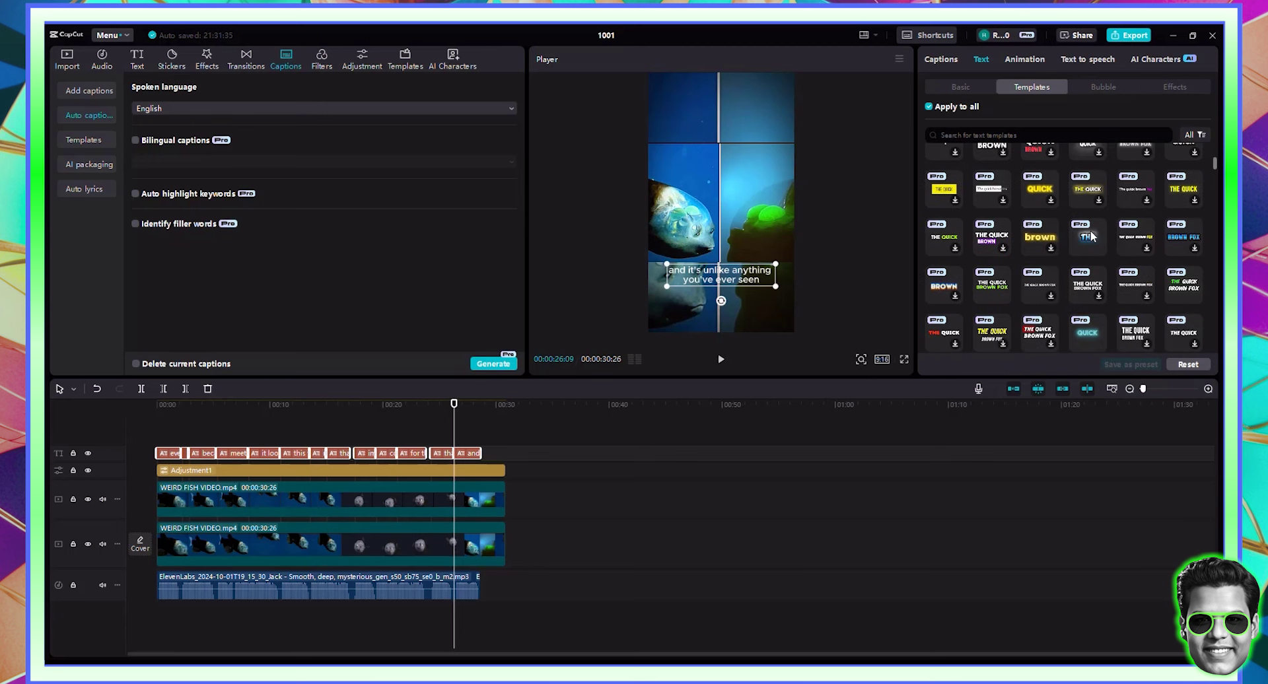
pyautogui.scroll(-1, 1123, 256)
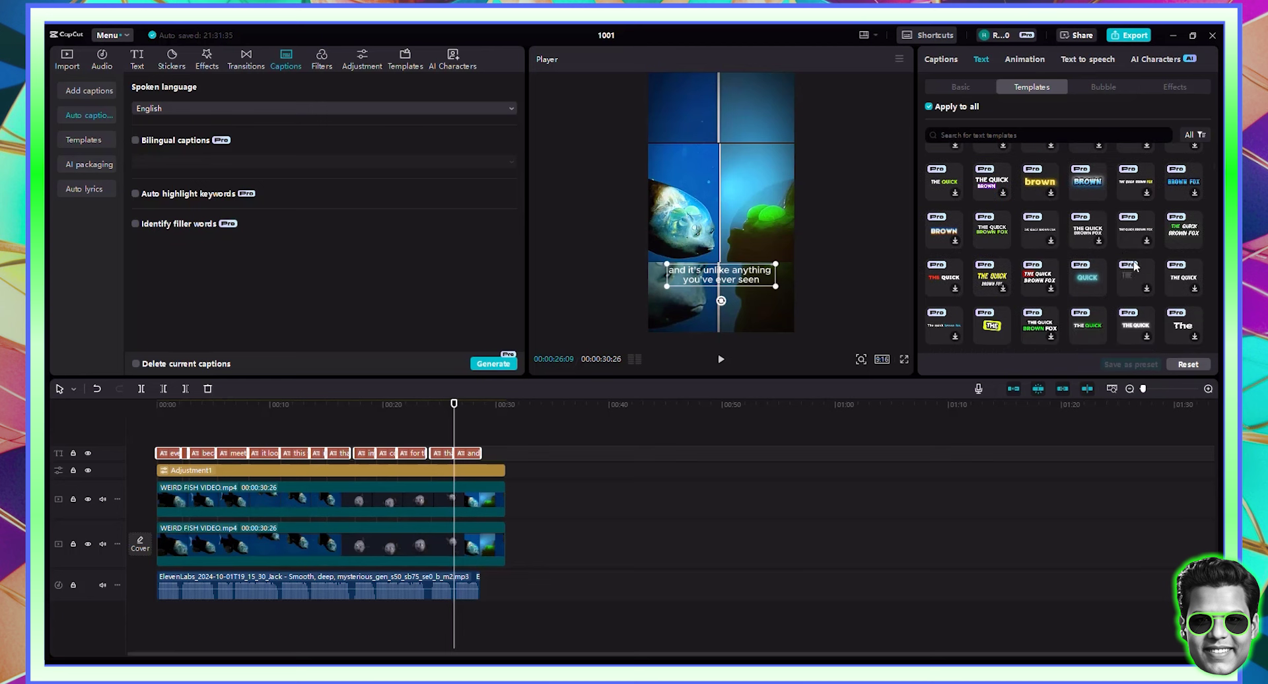
pyautogui.scroll(-1, 1136, 274)
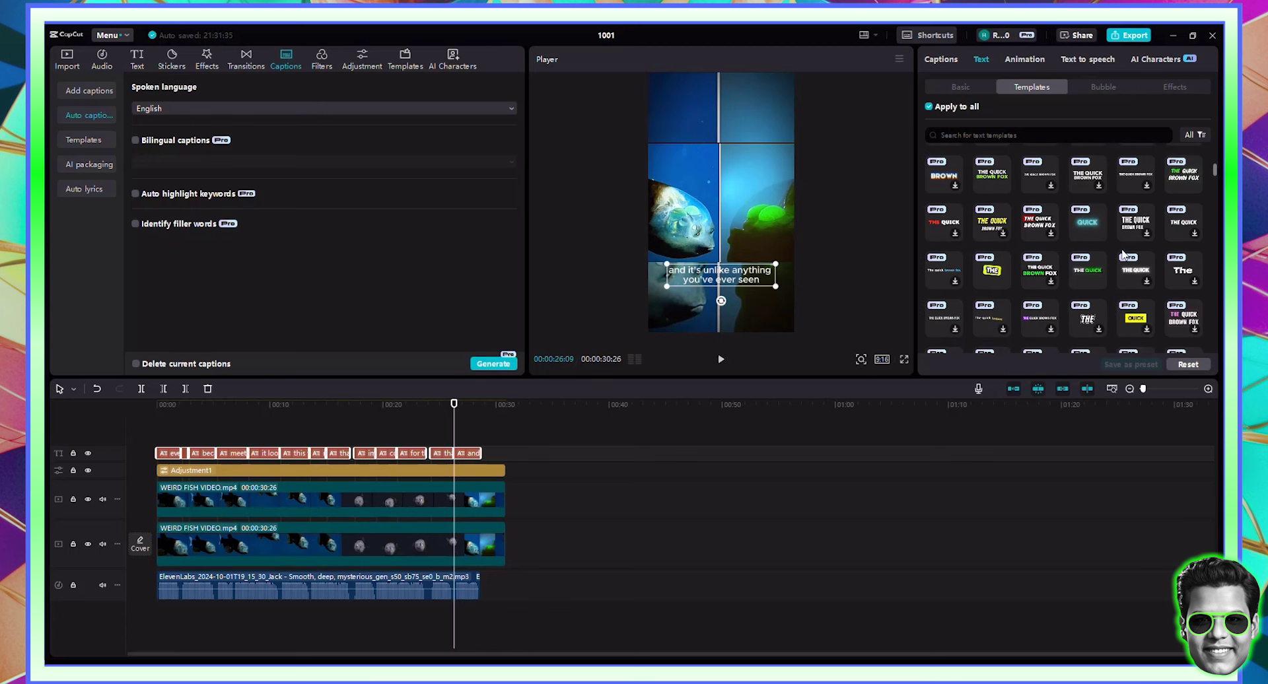
pyautogui.scroll(-2, 1122, 254)
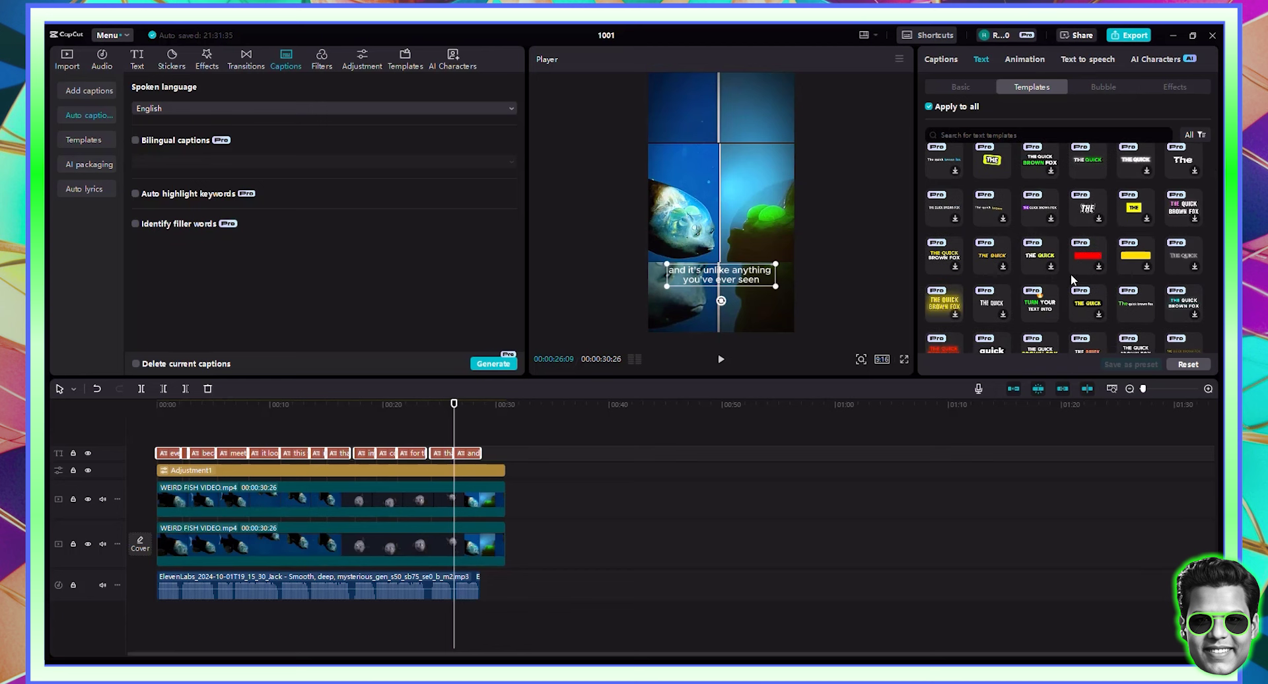
pyautogui.scroll(-1, 1078, 283)
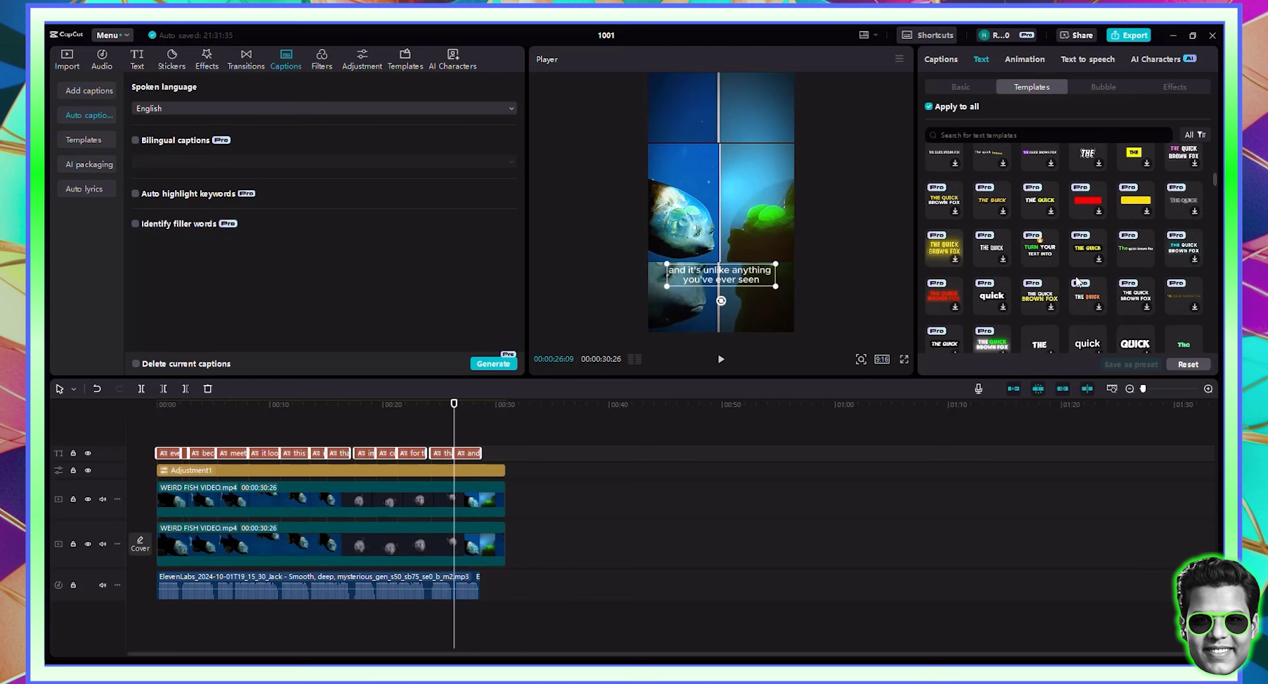
pyautogui.scroll(-1, 1099, 264)
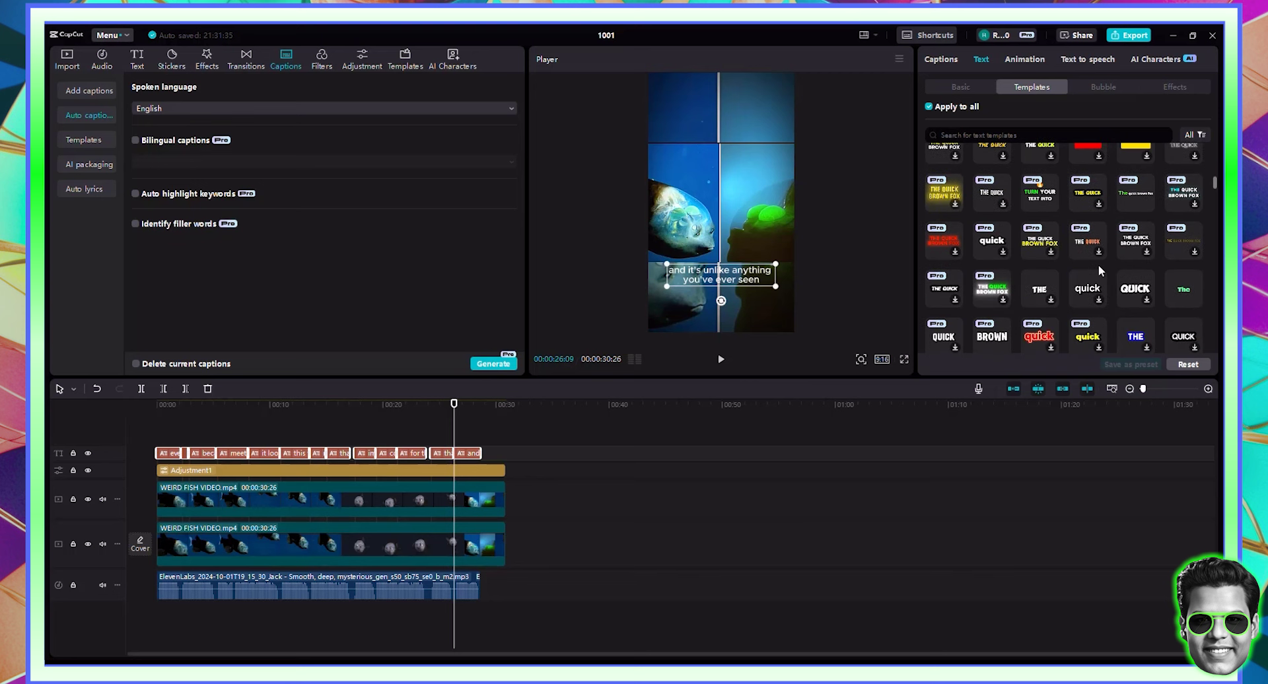
pyautogui.scroll(-3, 1099, 265)
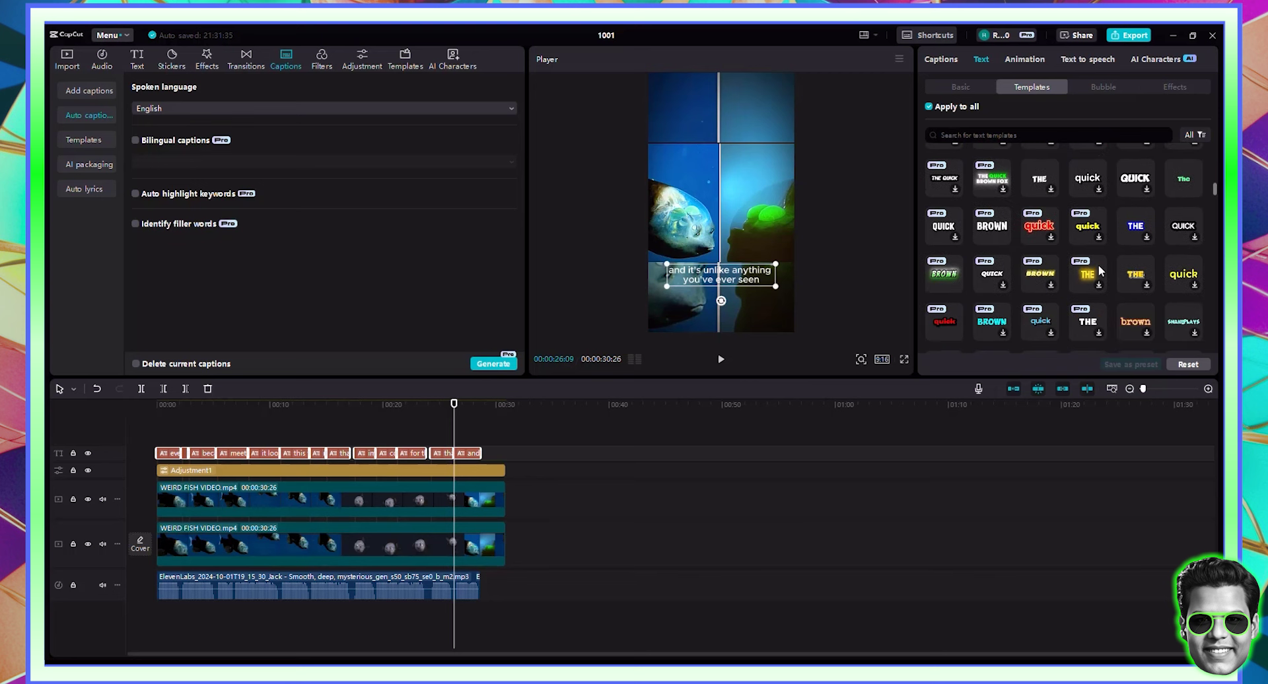
pyautogui.scroll(-2, 1126, 243)
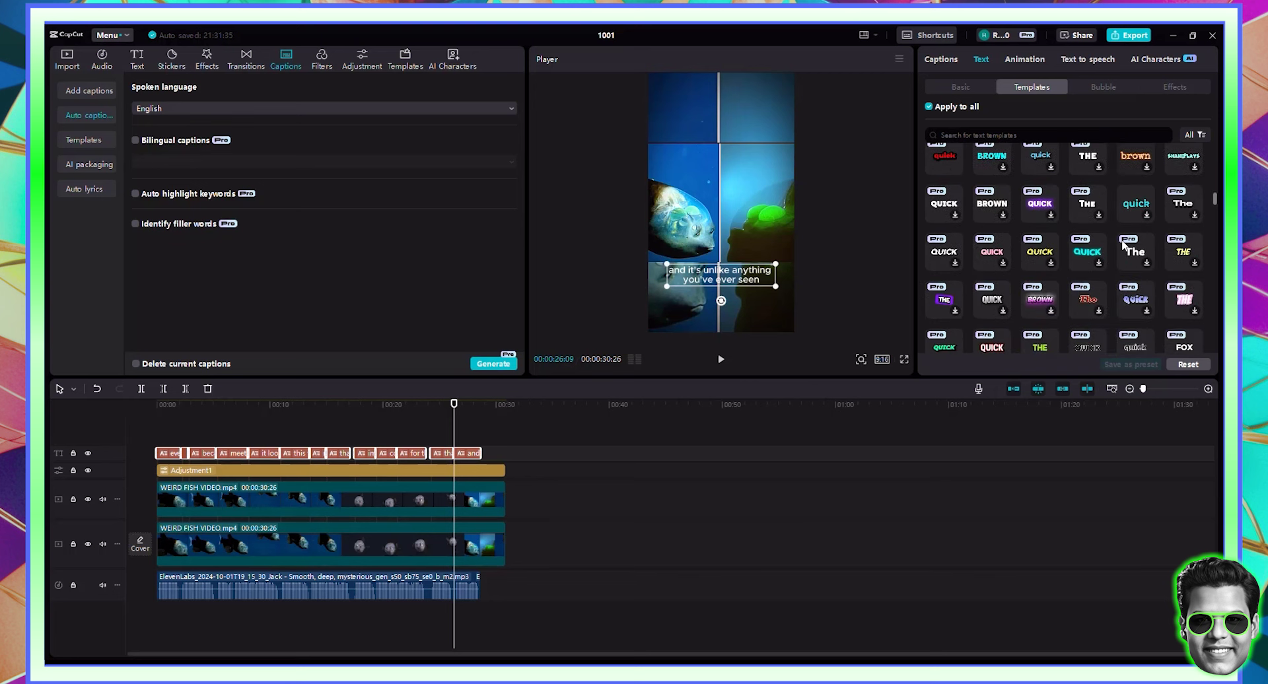
pyautogui.scroll(-4, 1124, 244)
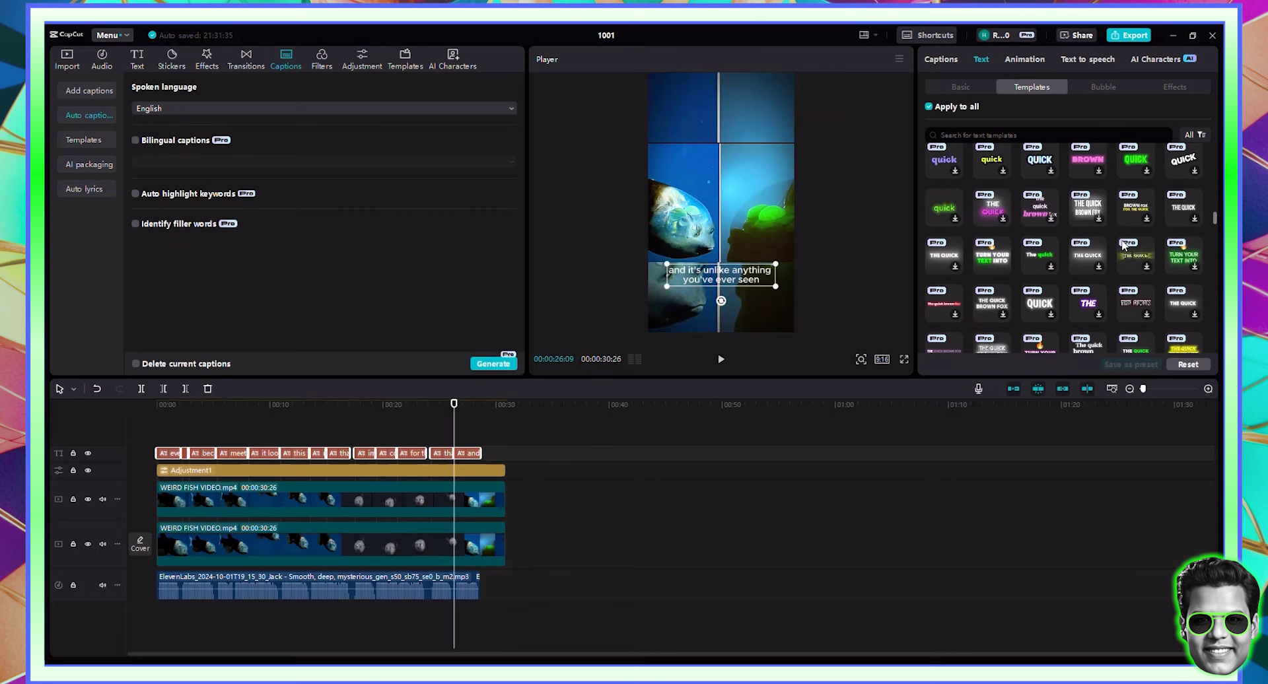
pyautogui.scroll(-2, 1124, 246)
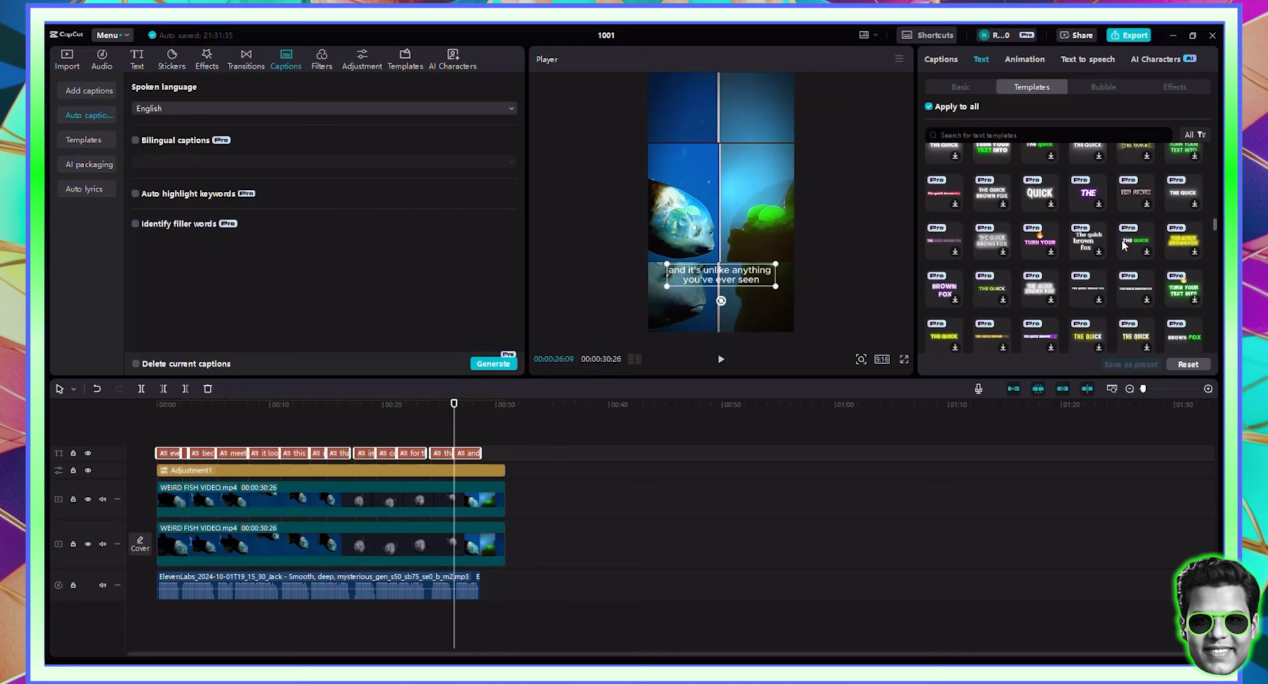
pyautogui.scroll(-3, 1125, 245)
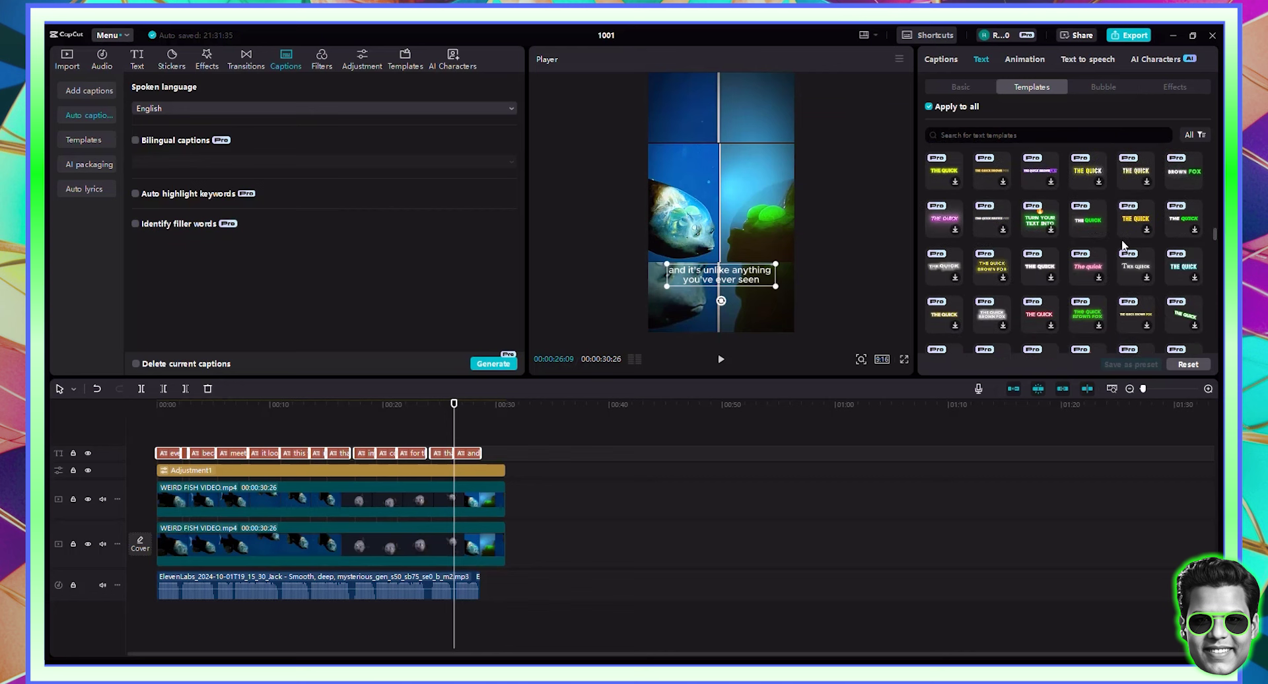
pyautogui.scroll(-3, 1125, 245)
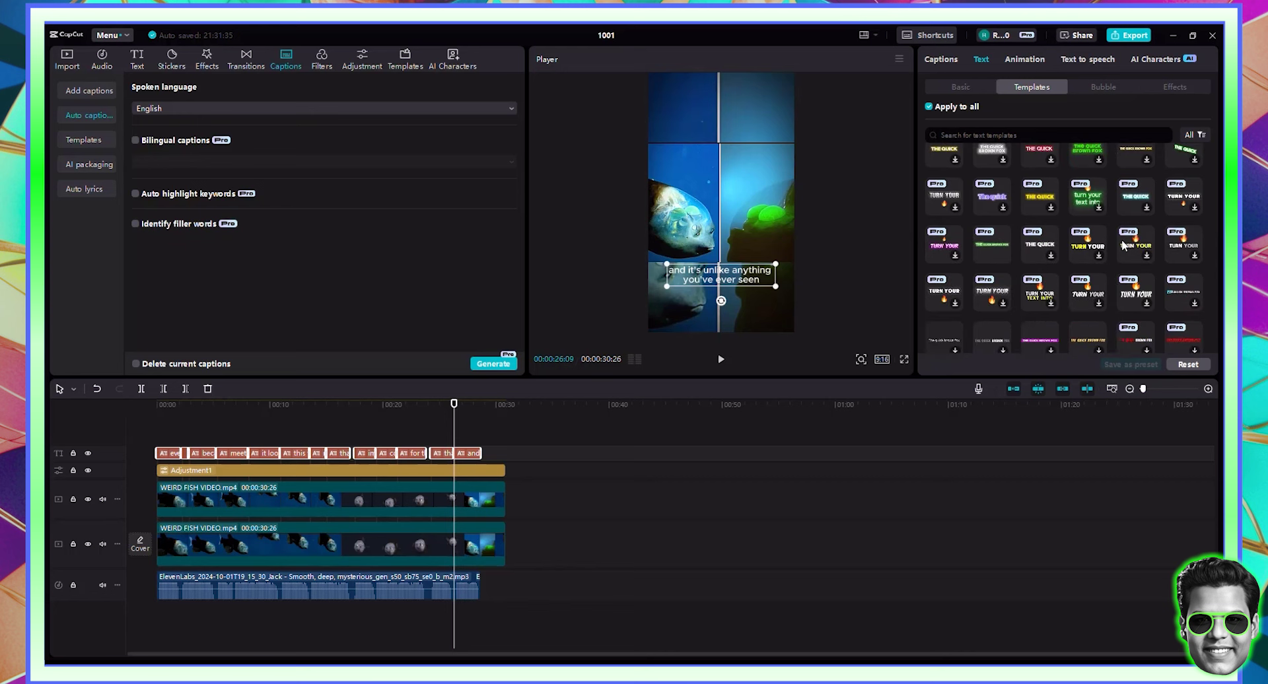
pyautogui.scroll(-2, 1122, 242)
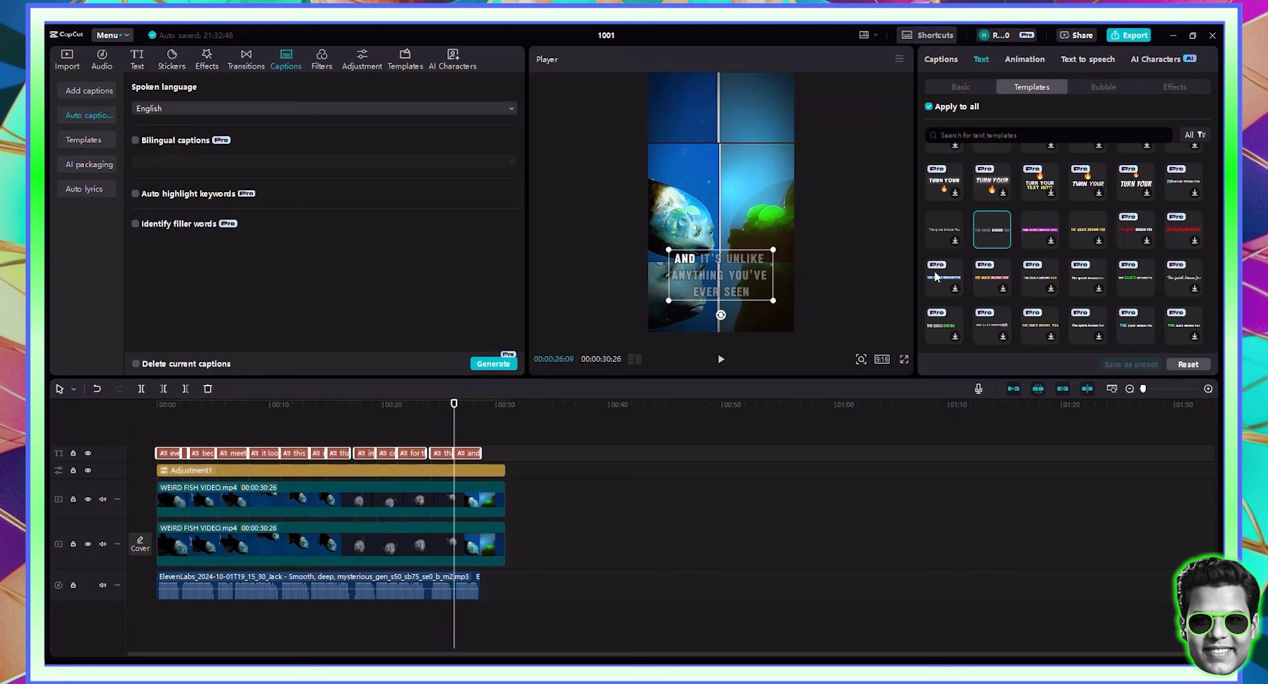
# - Apply a serif, typewriter-style text template to every caption
pyautogui.click(944, 234)
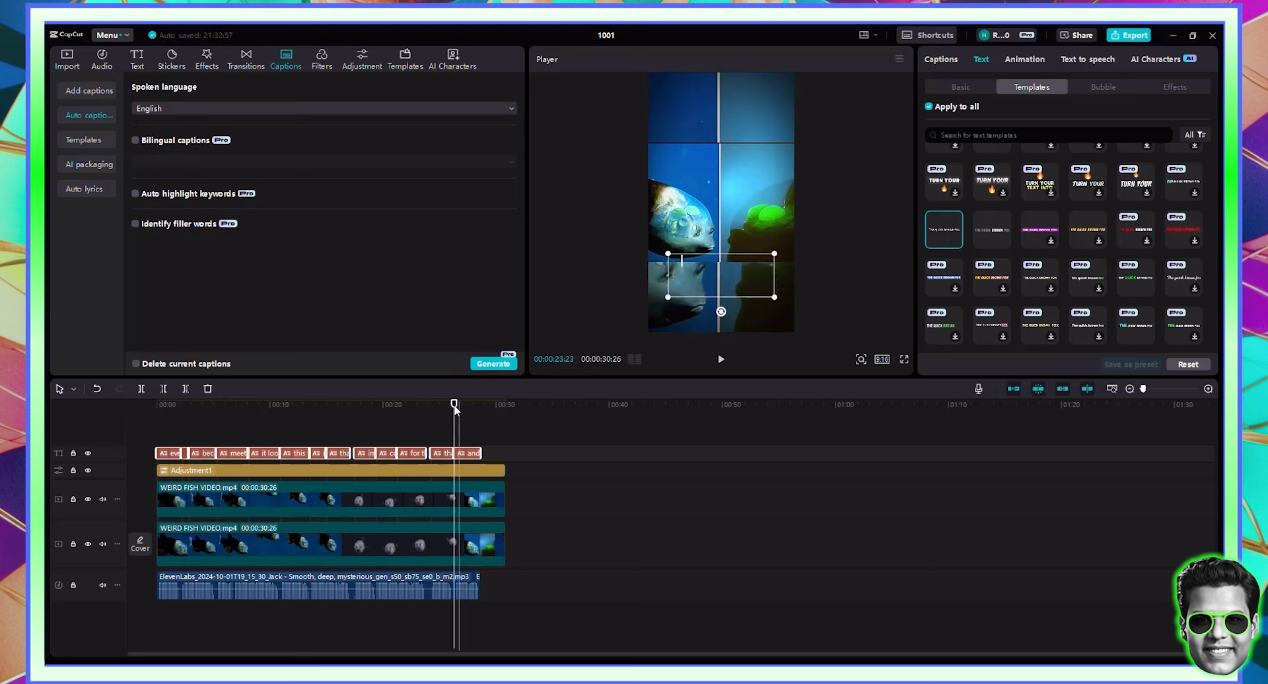
pyautogui.moveTo(454, 403); pyautogui.dragTo(380, 414)
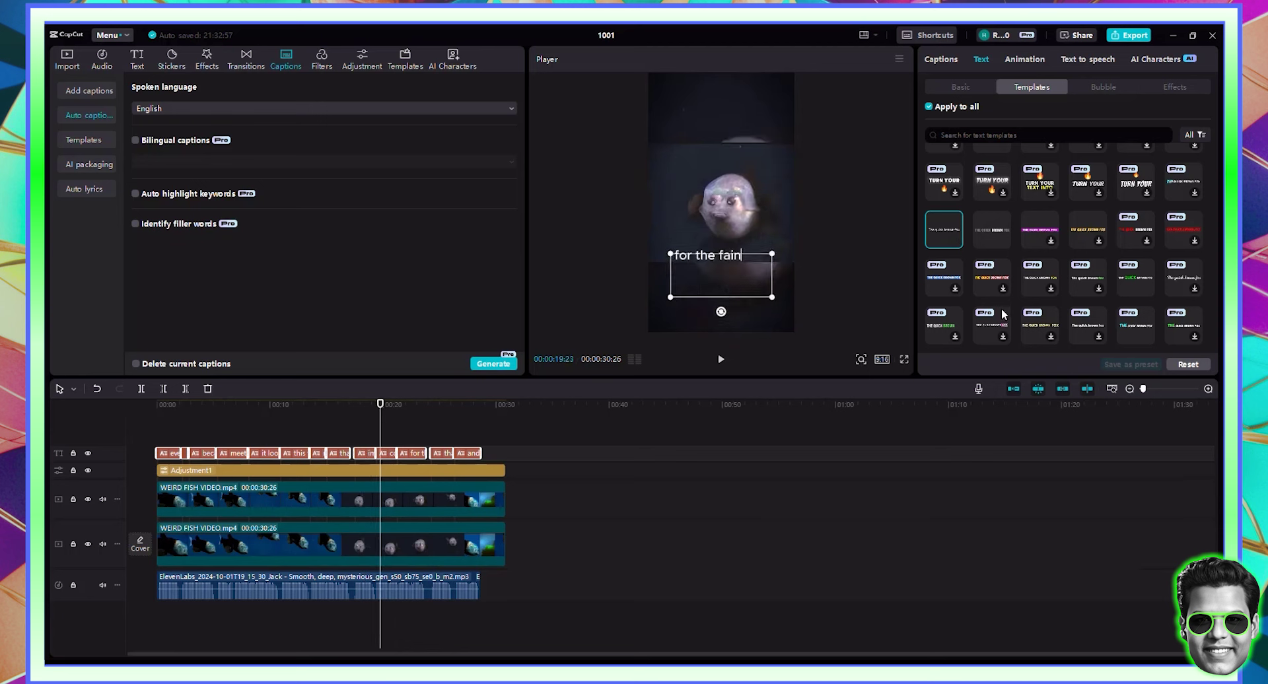
pyautogui.scroll(-1, 1002, 314)
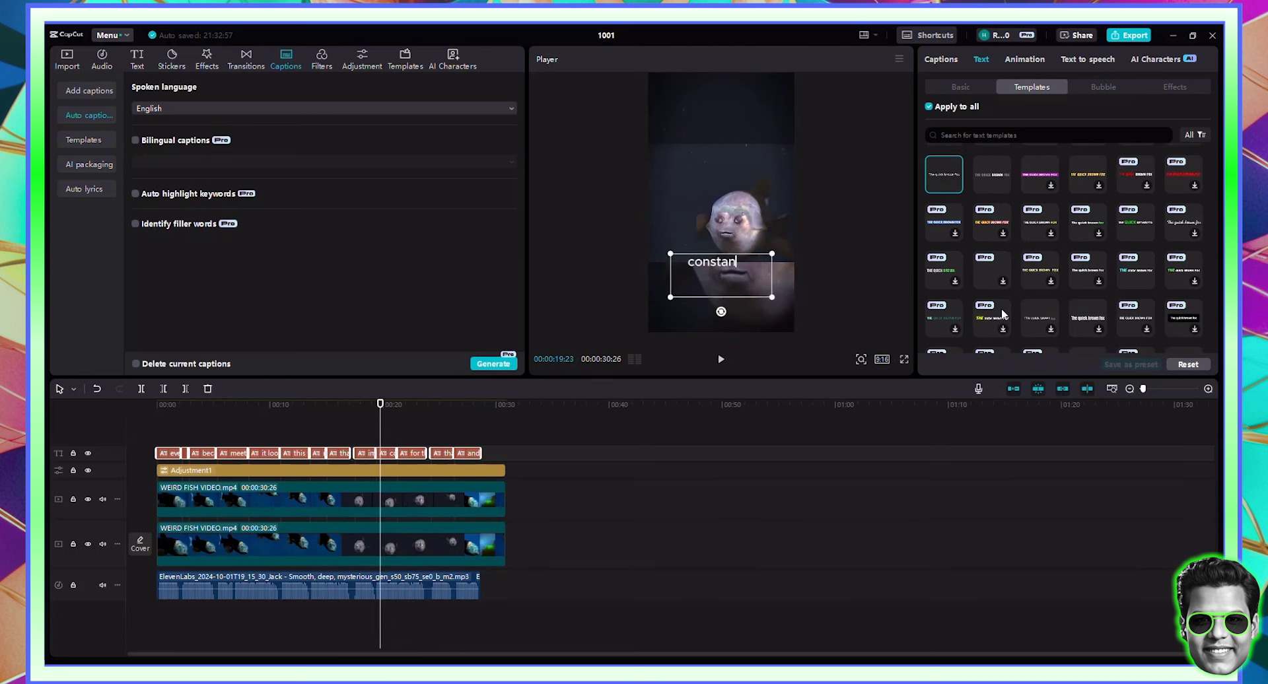
pyautogui.scroll(-1, 1052, 308)
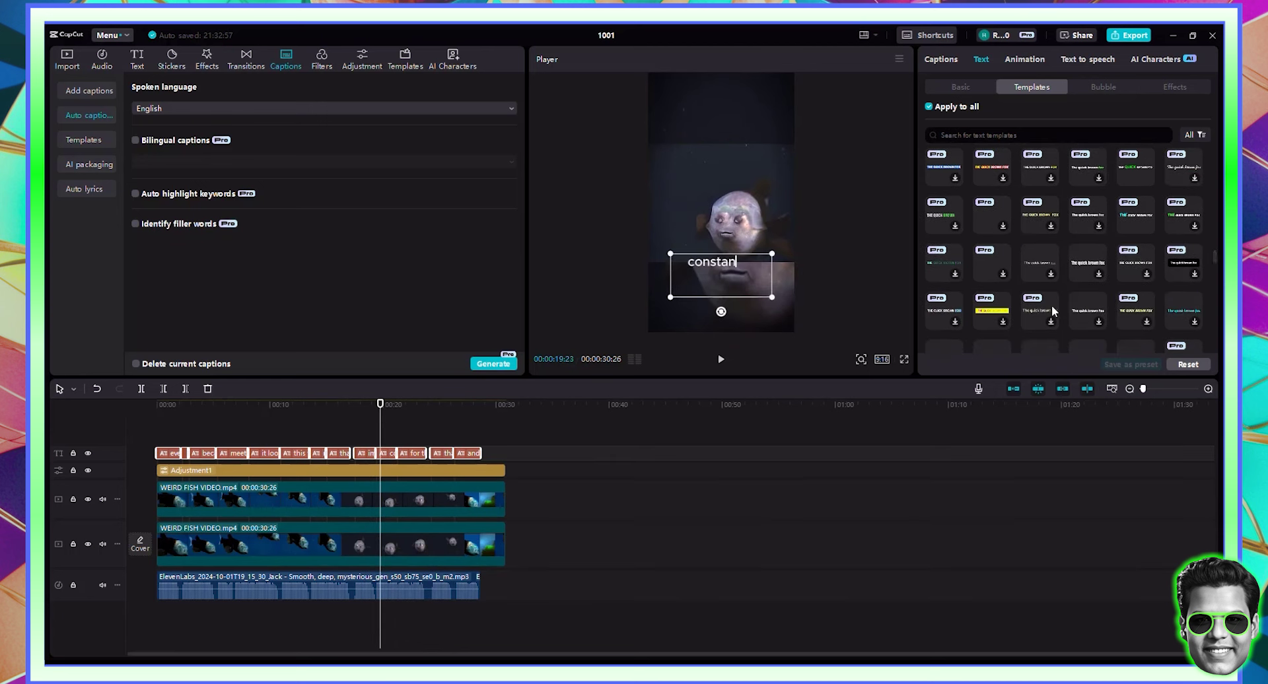
pyautogui.scroll(-2, 1051, 305)
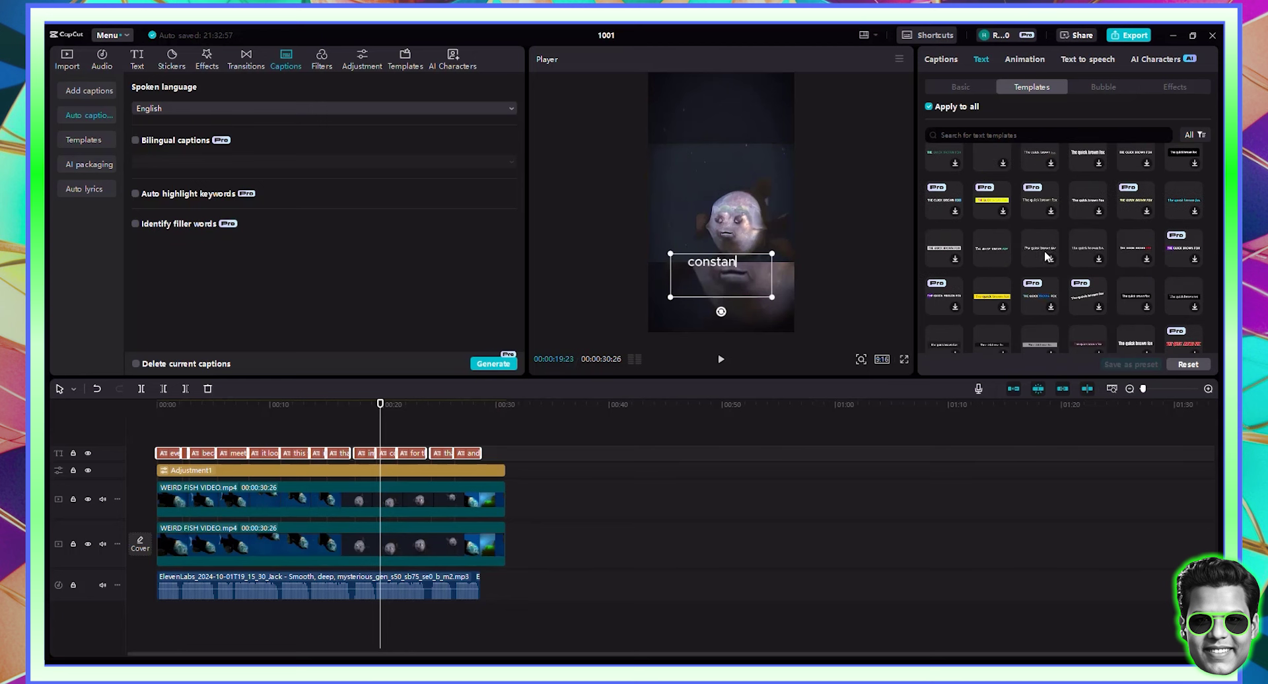
pyautogui.scroll(-1, 1046, 257)
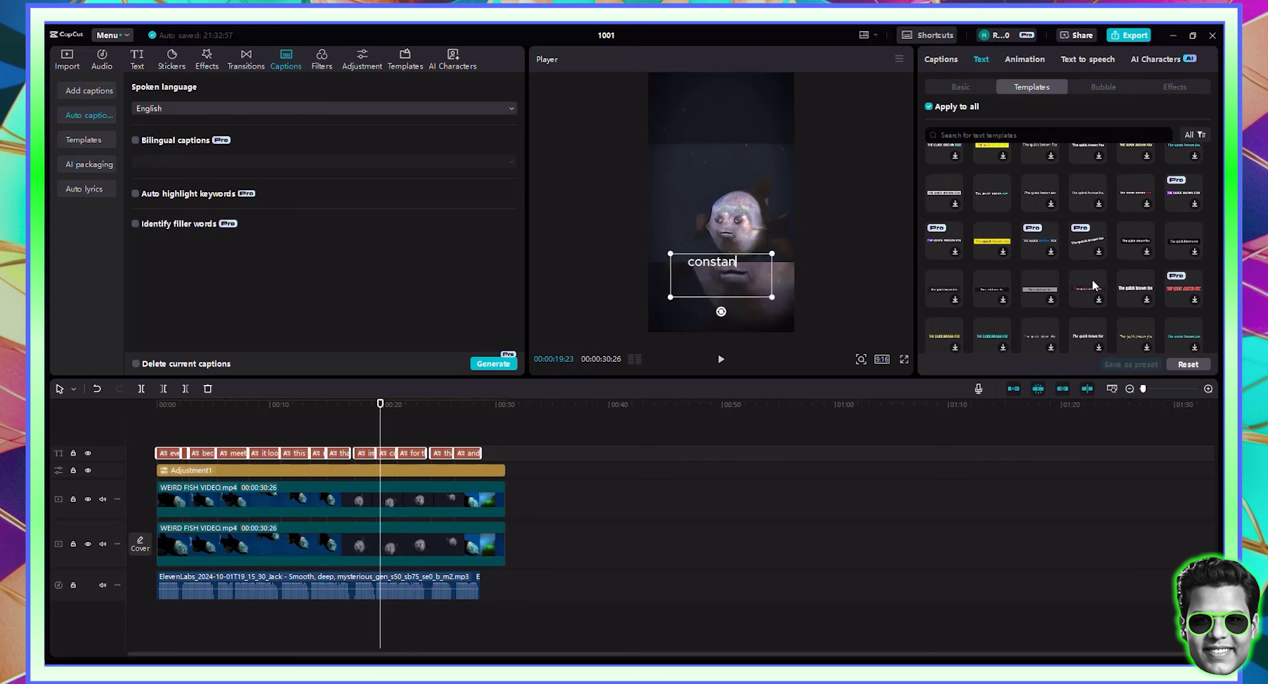
pyautogui.scroll(-2, 1089, 282)
pyautogui.scroll(-1, 1089, 283)
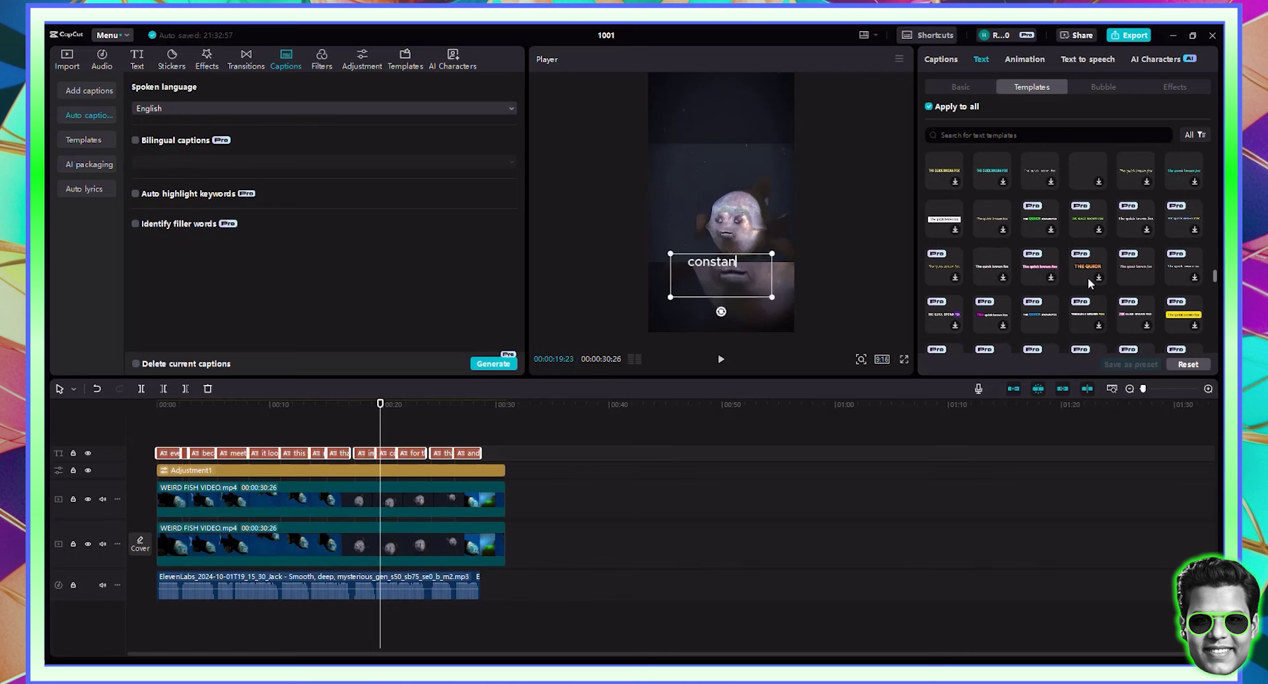
pyautogui.scroll(-2, 1090, 283)
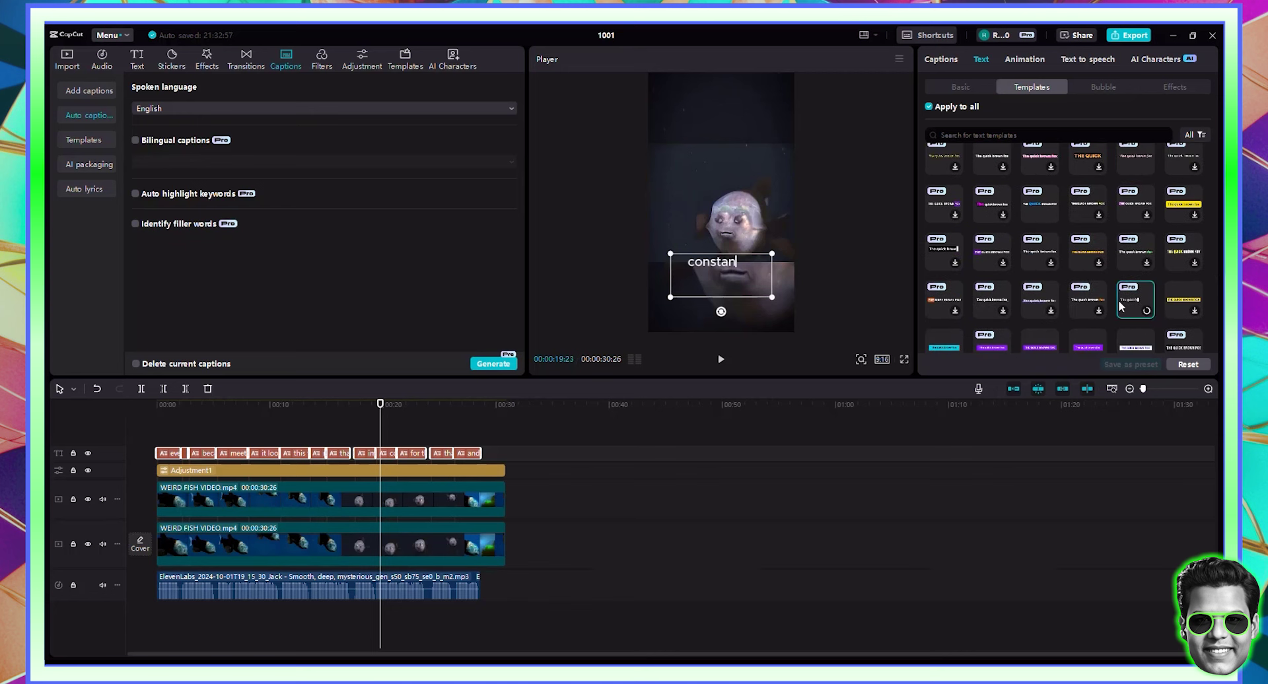
pyautogui.click(1130, 299)
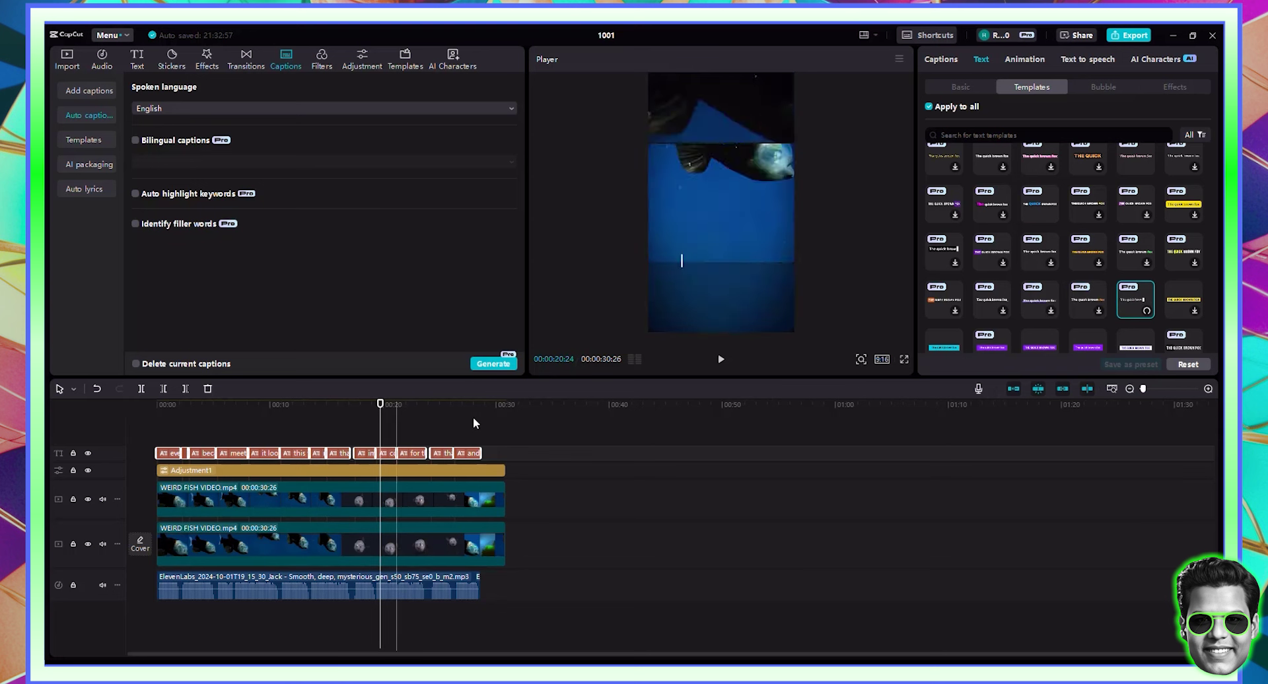
# - Check the new caption style around 20, 15, 10 and 6 seconds, then return to the start
pyautogui.click(384, 405)
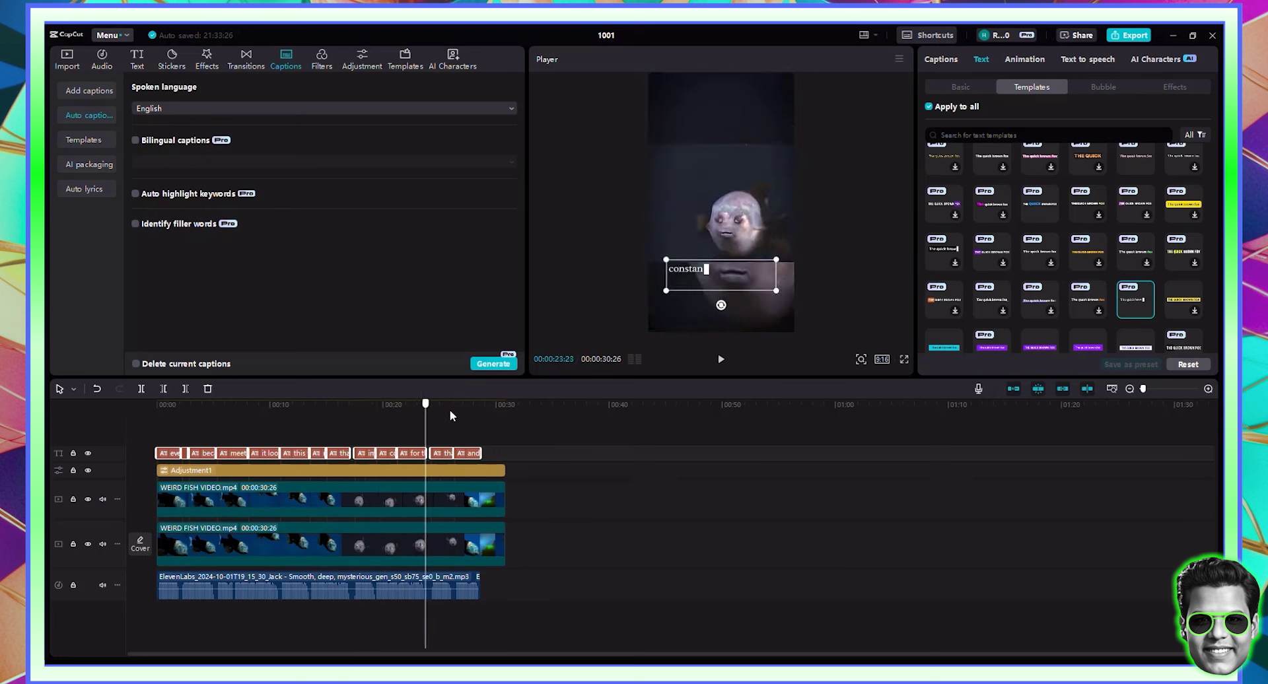
pyautogui.click(326, 409)
pyautogui.click(276, 409)
pyautogui.click(716, 289)
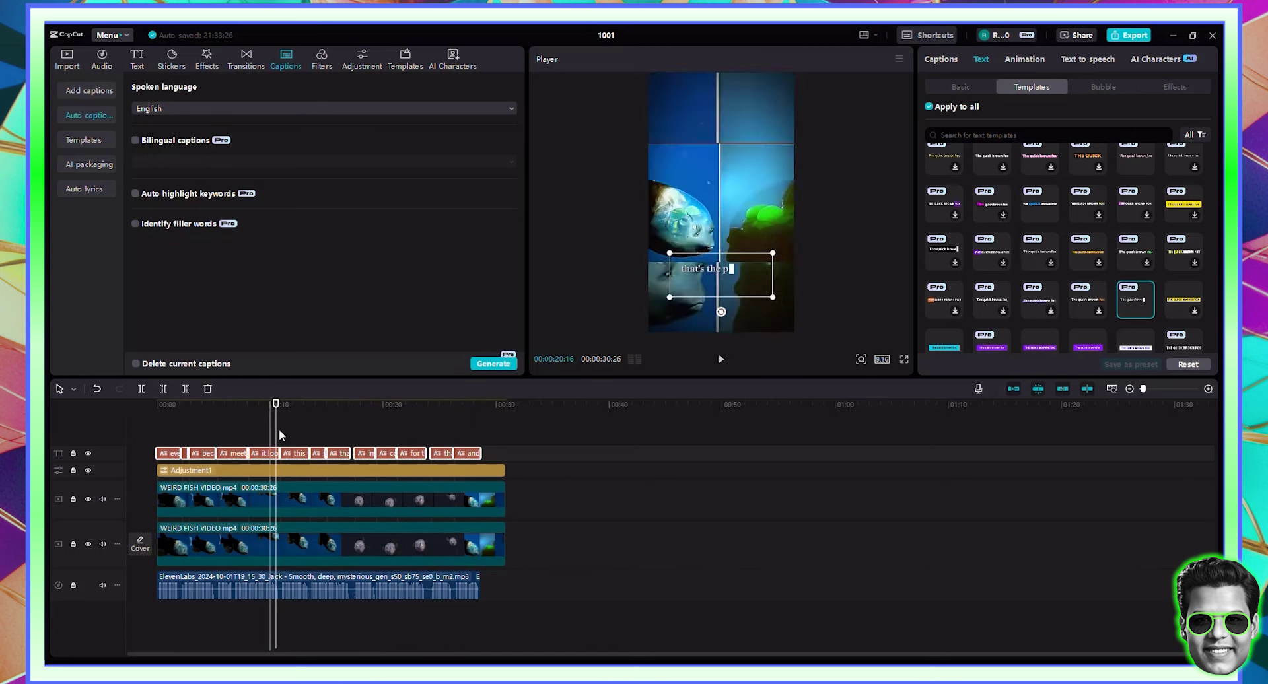
pyautogui.click(226, 404)
pyautogui.click(132, 405)
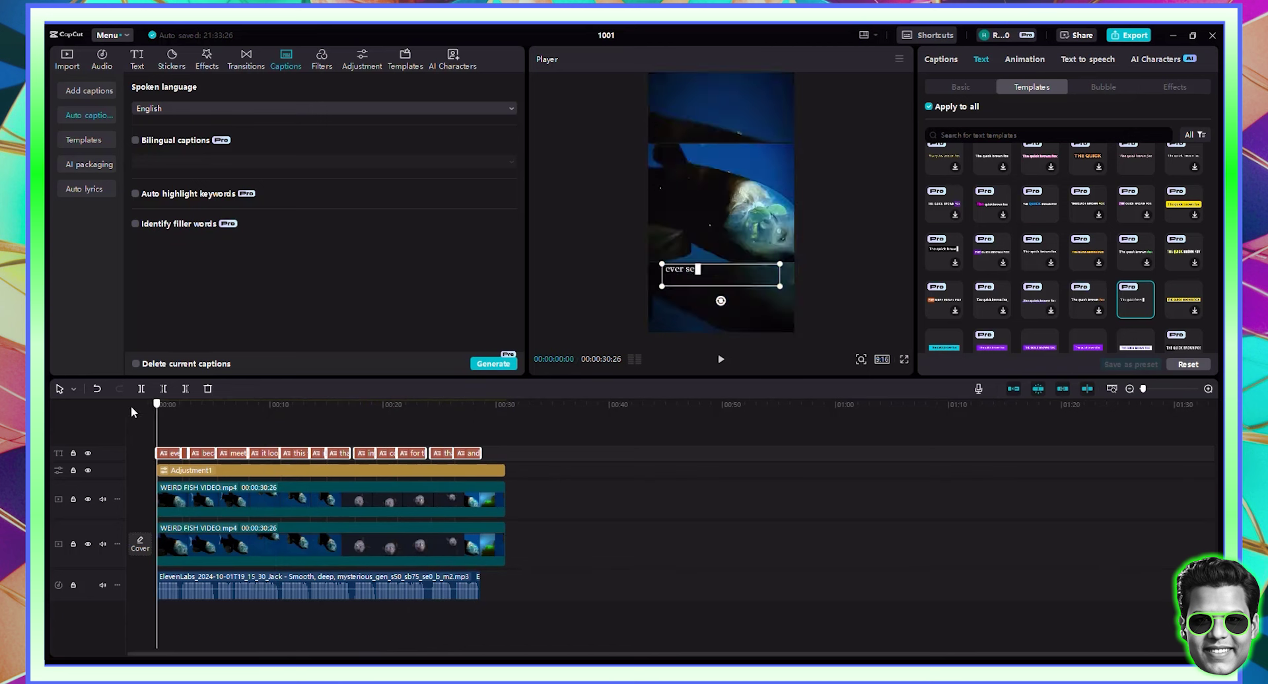
# - Import mystical-secret-place.mp3 from Downloads and place it on its own track
pyautogui.click(66, 60)
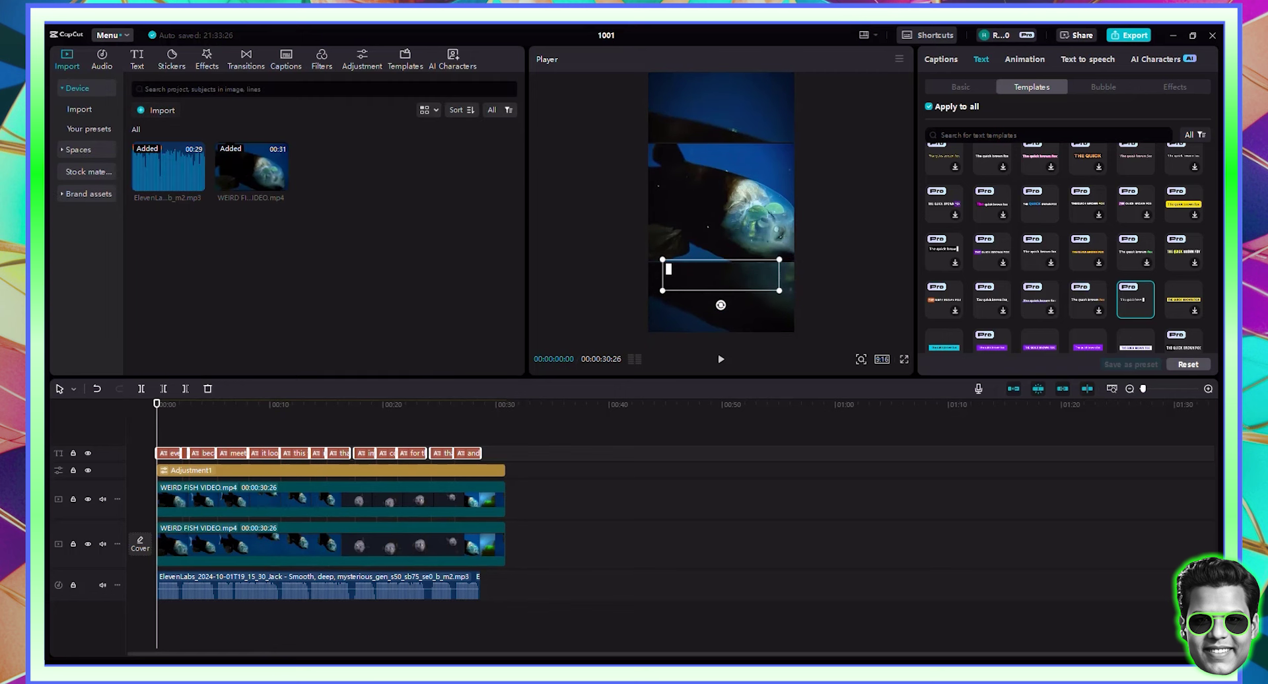
pyautogui.click(162, 110)
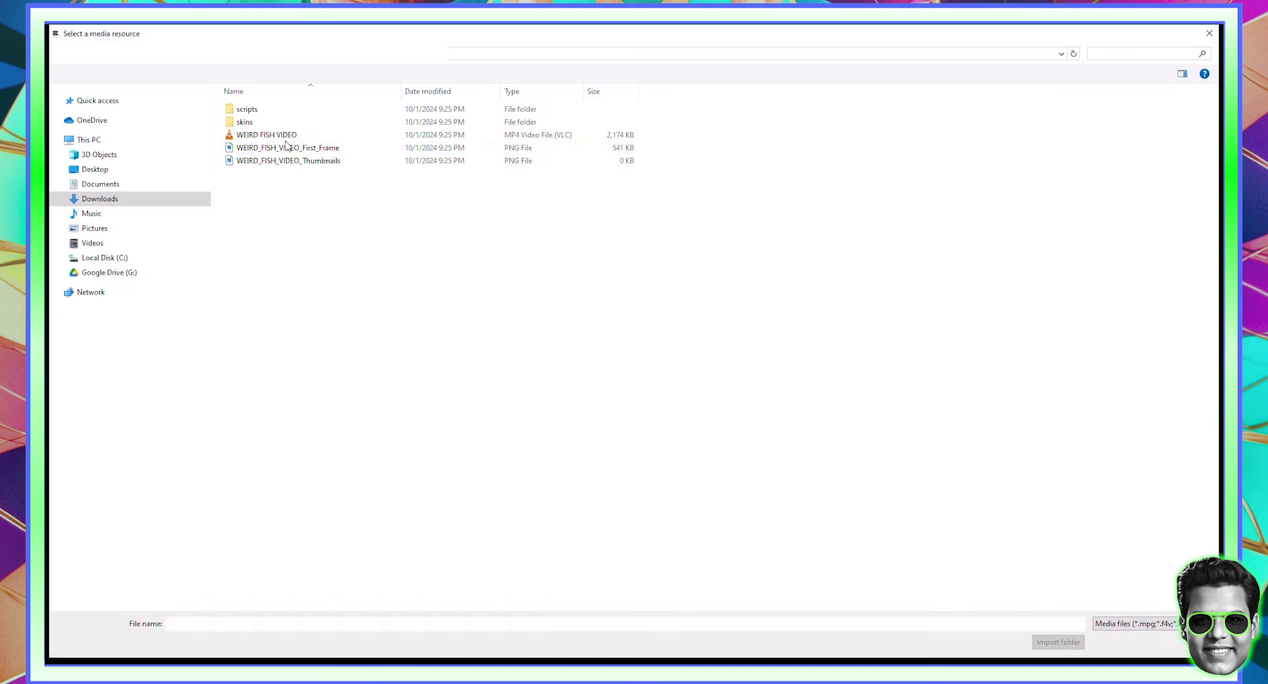
pyautogui.click(105, 132)
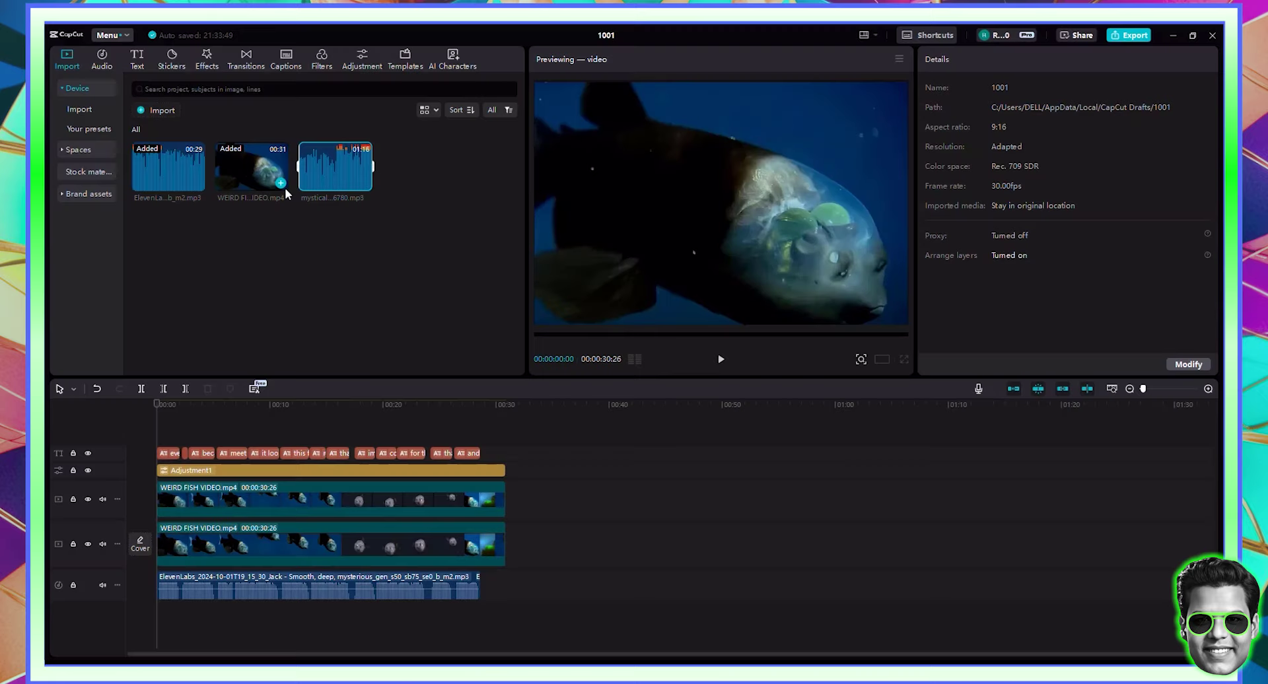
pyautogui.moveTo(335, 168); pyautogui.dragTo(153, 609)
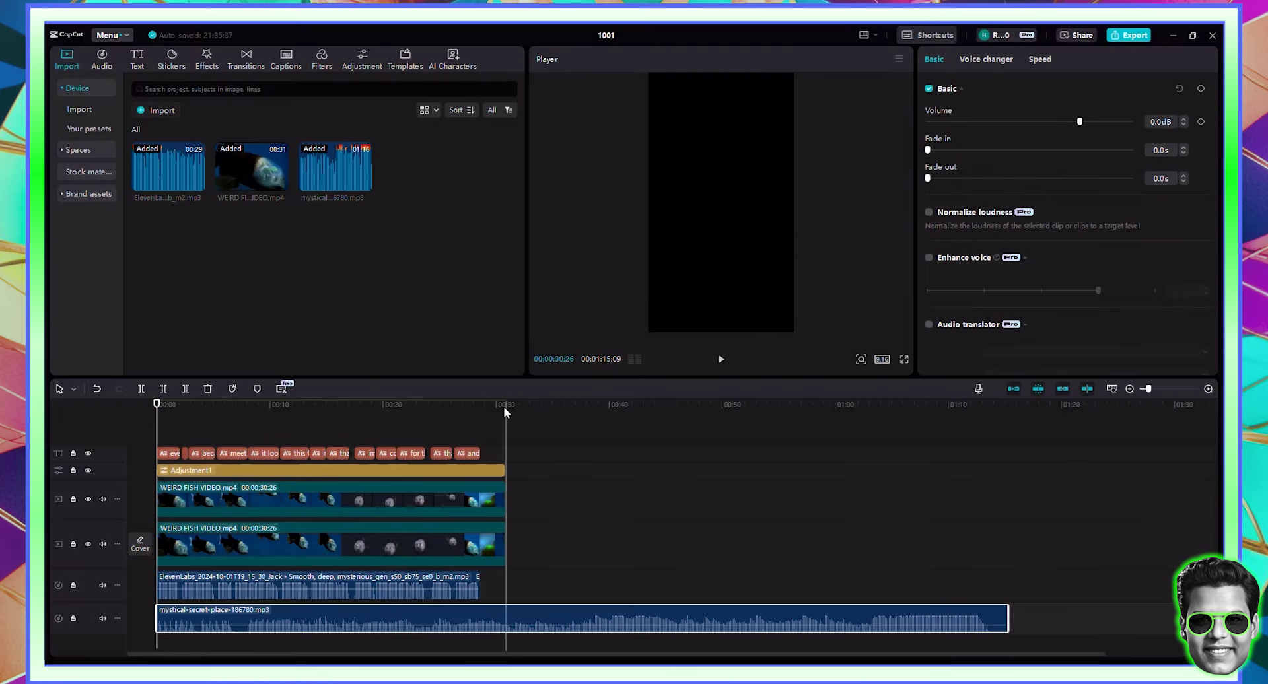
# - Trim the music at the video's 00:30 end and lower its volume to -21.1 dB
pyautogui.click(505, 407)
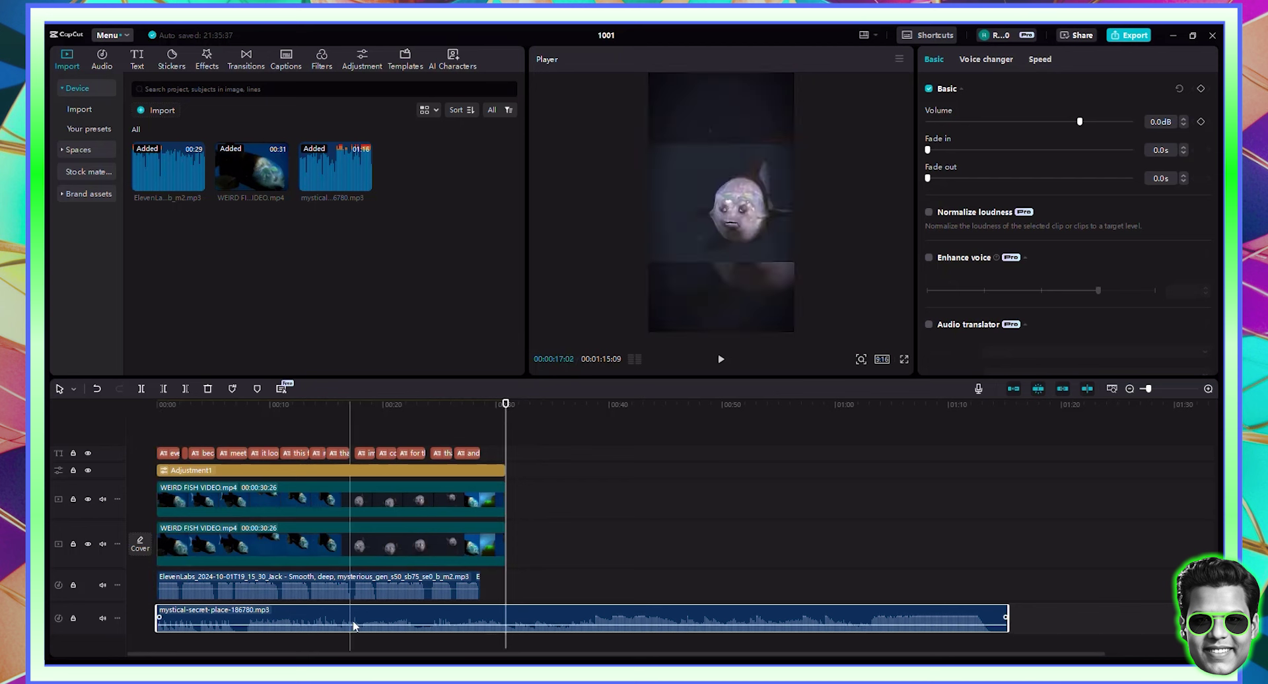
pyautogui.click(186, 389)
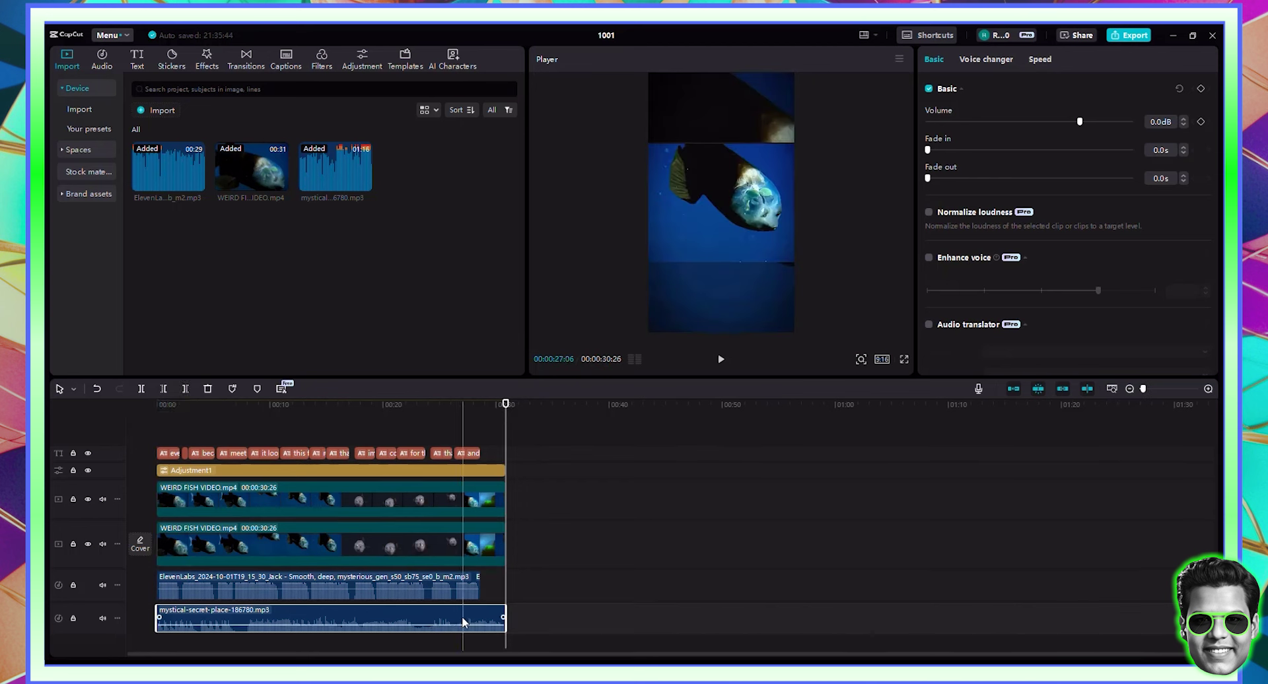
pyautogui.moveTo(1048, 121); pyautogui.dragTo(1025, 122)
pyautogui.moveTo(317, 404); pyautogui.dragTo(56, 411)
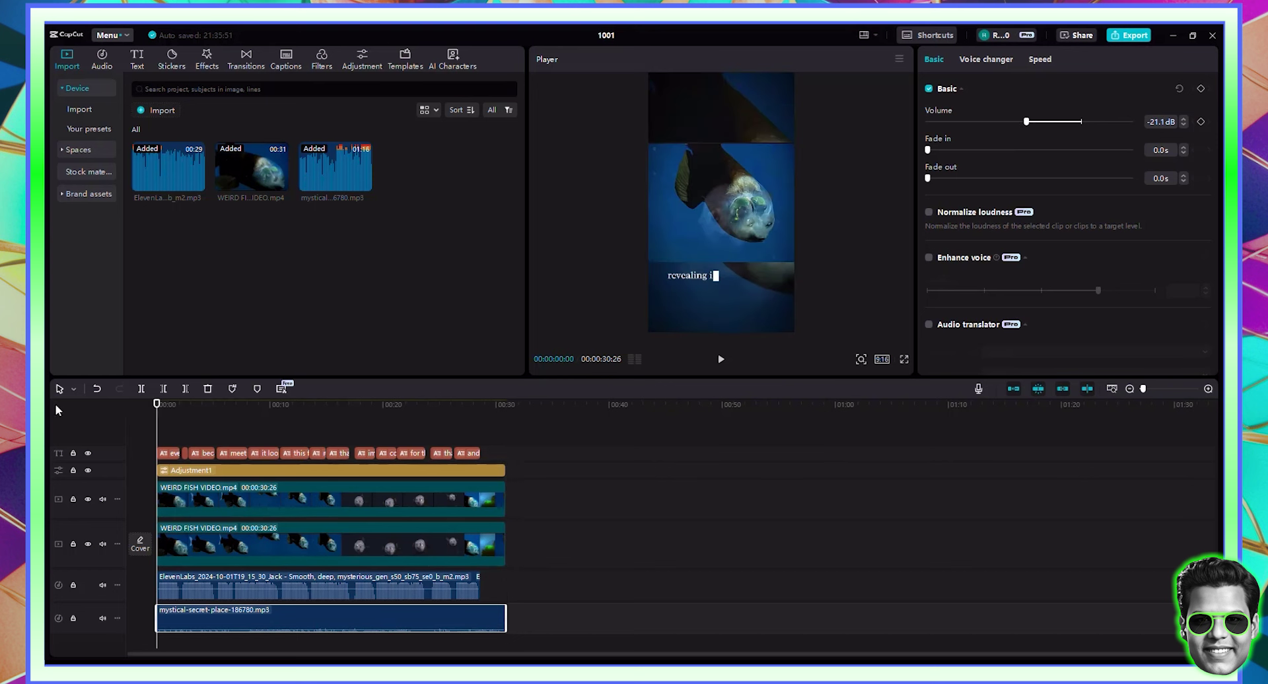
# - Turn on 4K super resolution in the export settings and try the copyright check
pyautogui.click(1133, 36)
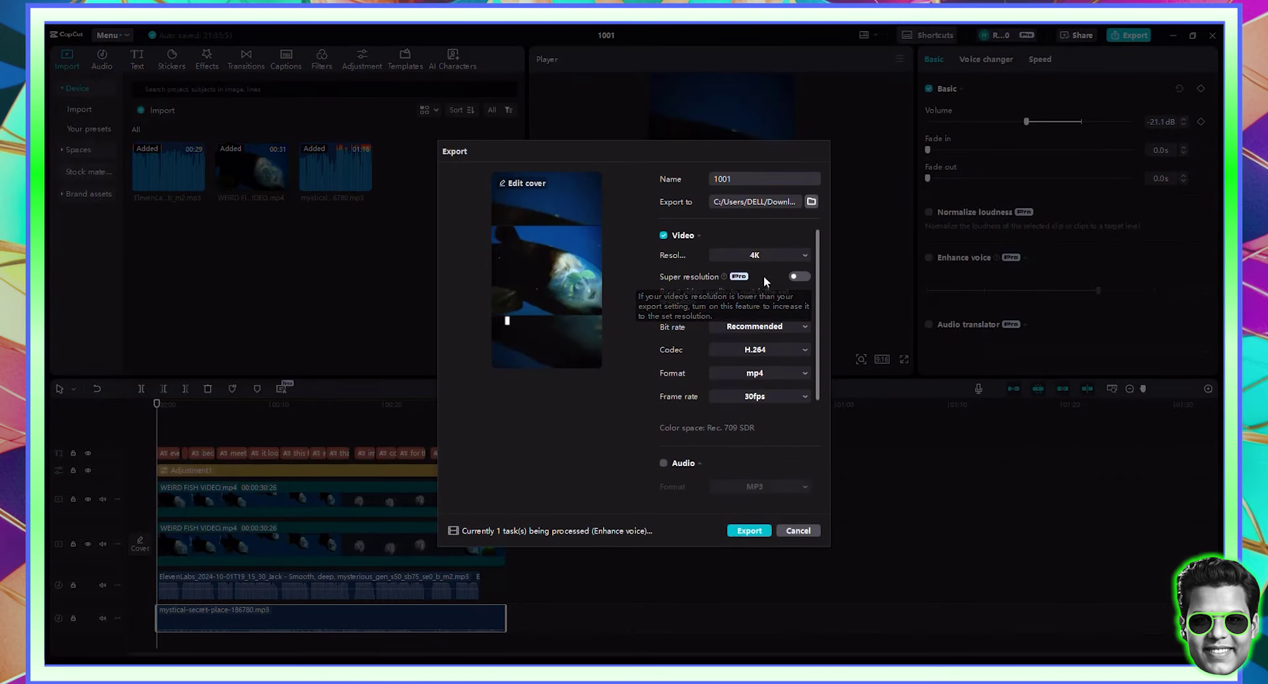
pyautogui.click(798, 279)
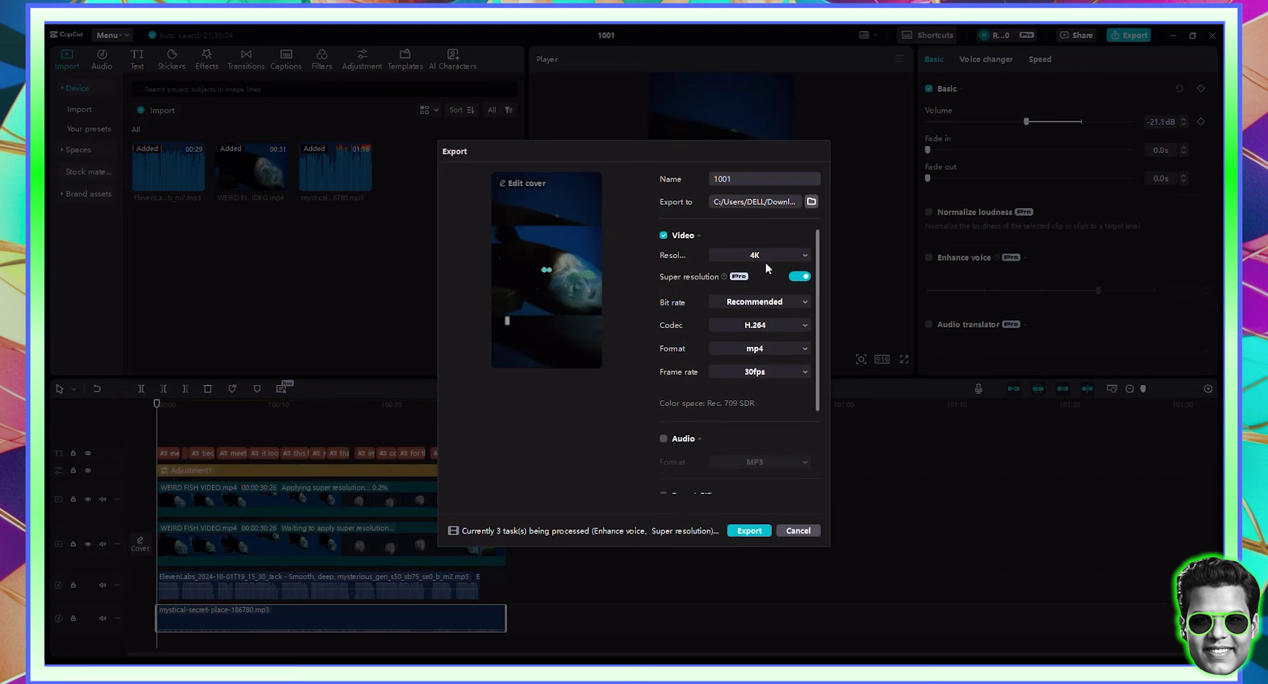
pyautogui.scroll(-3, 763, 305)
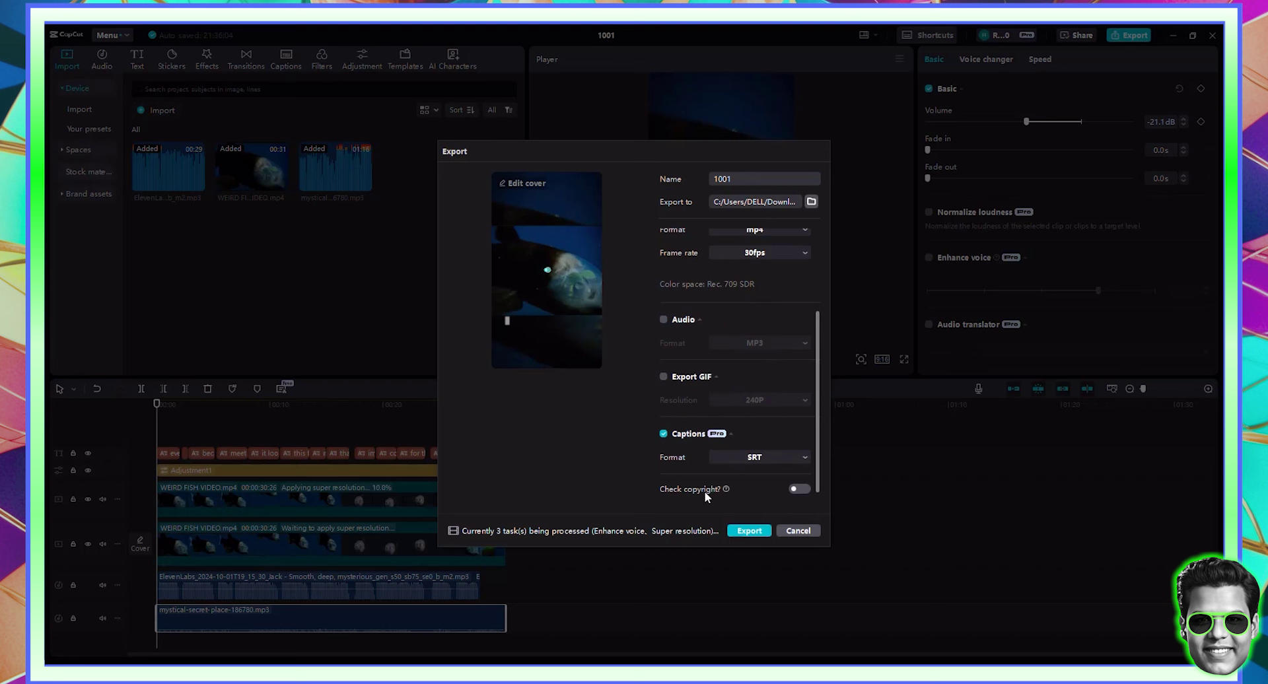
pyautogui.click(806, 489)
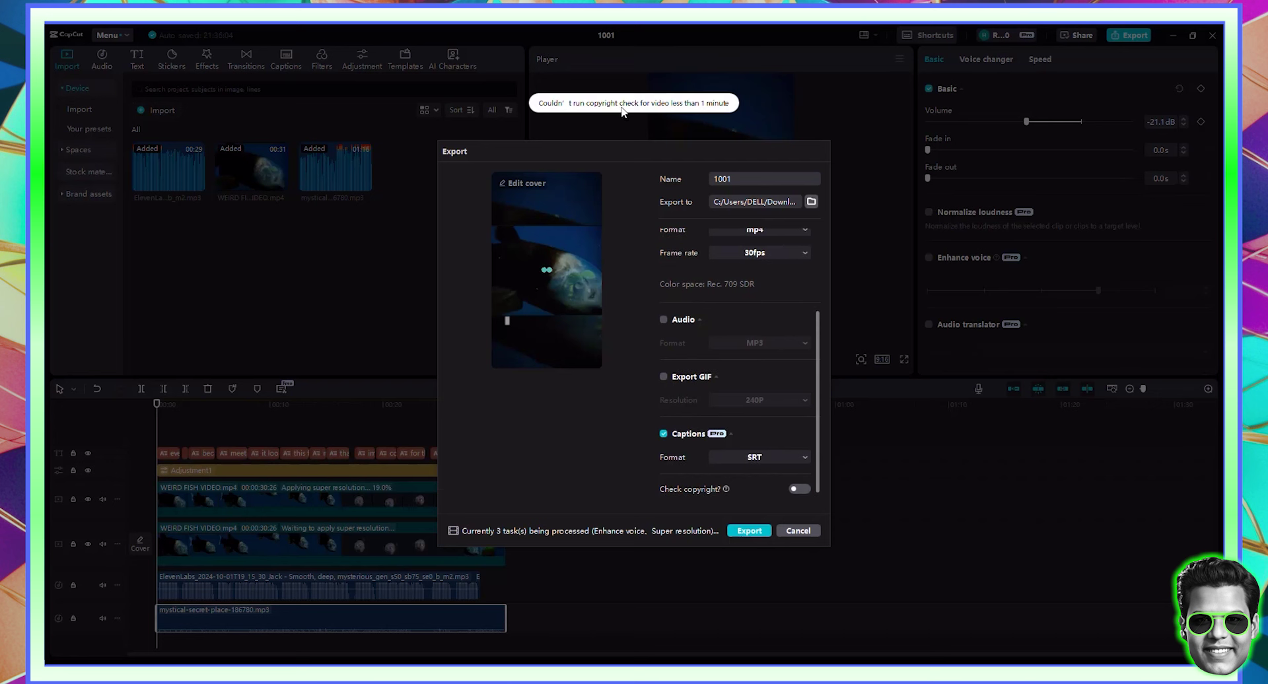
pyautogui.click(799, 489)
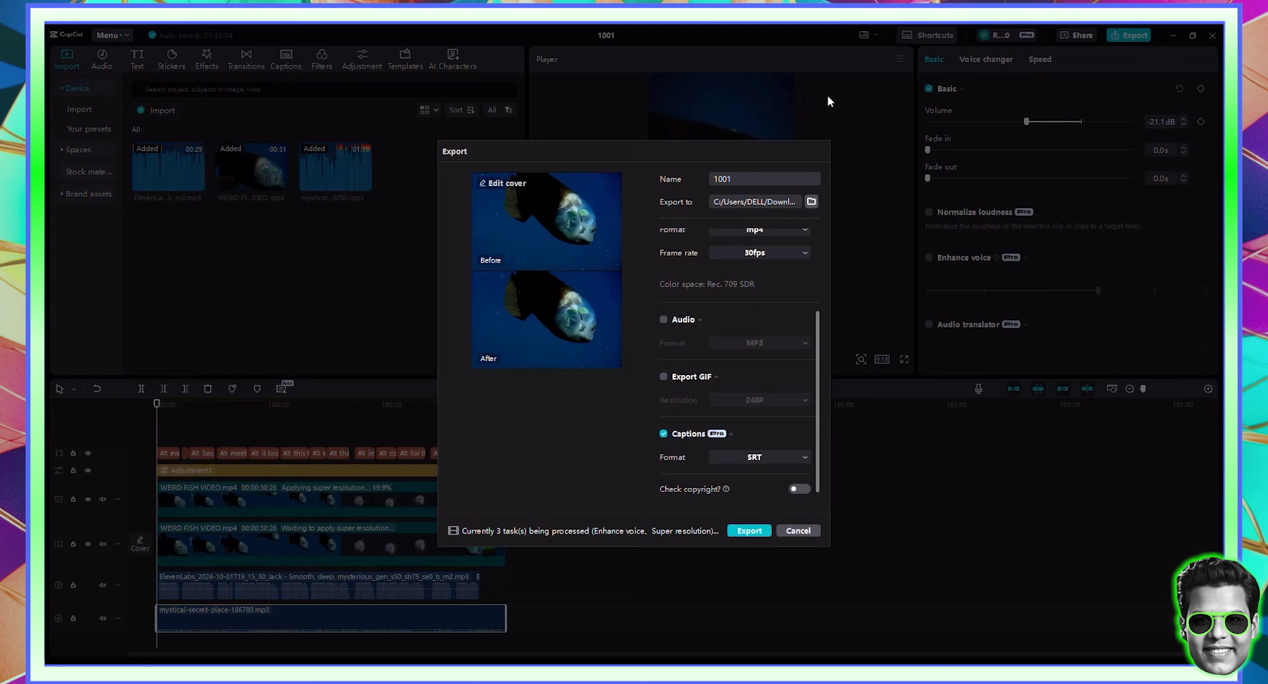
# - Extend the music clip past one minute and run the sound copyright check in Export
pyautogui.click(798, 531)
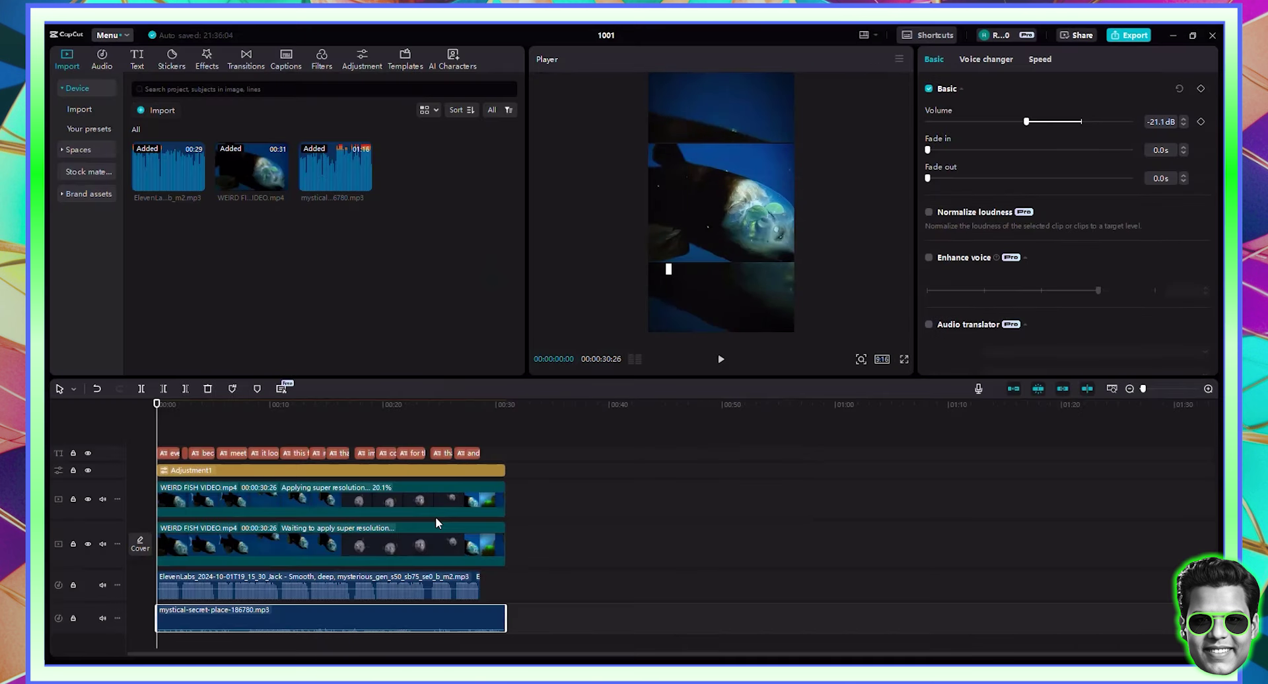
pyautogui.moveTo(506, 618); pyautogui.dragTo(915, 613)
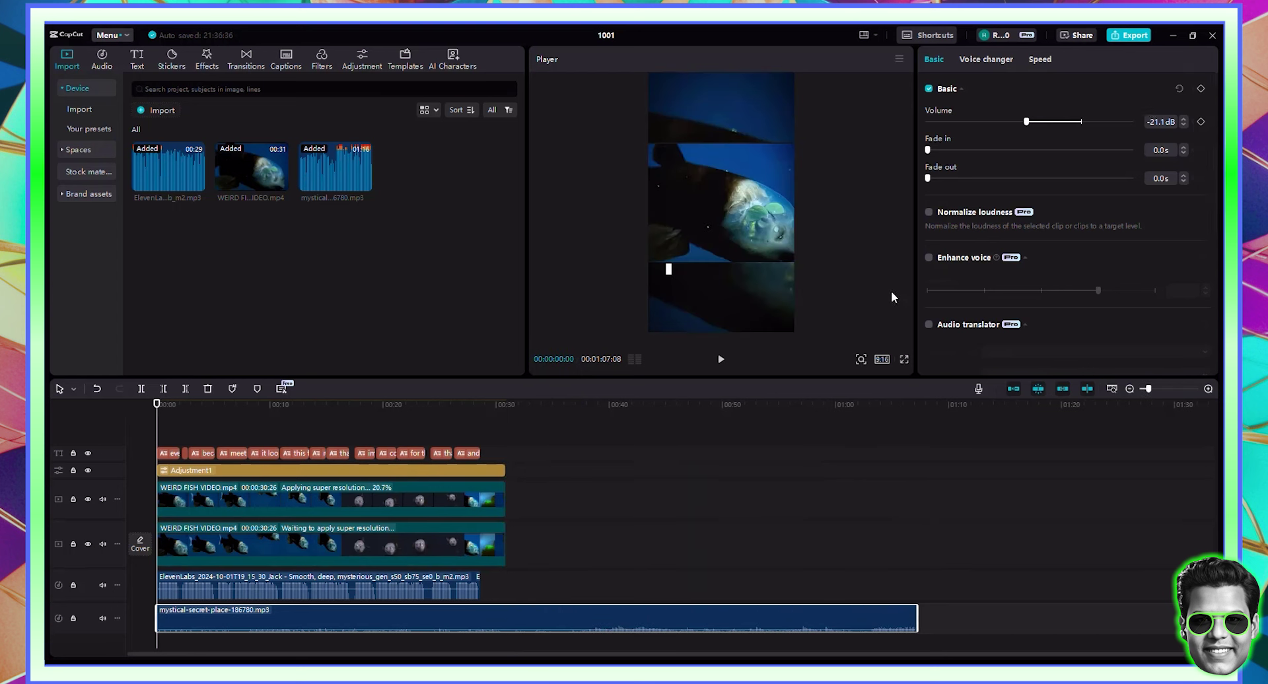
pyautogui.hotkey('ctrl', 'e')
pyautogui.scroll(-3, 672, 419)
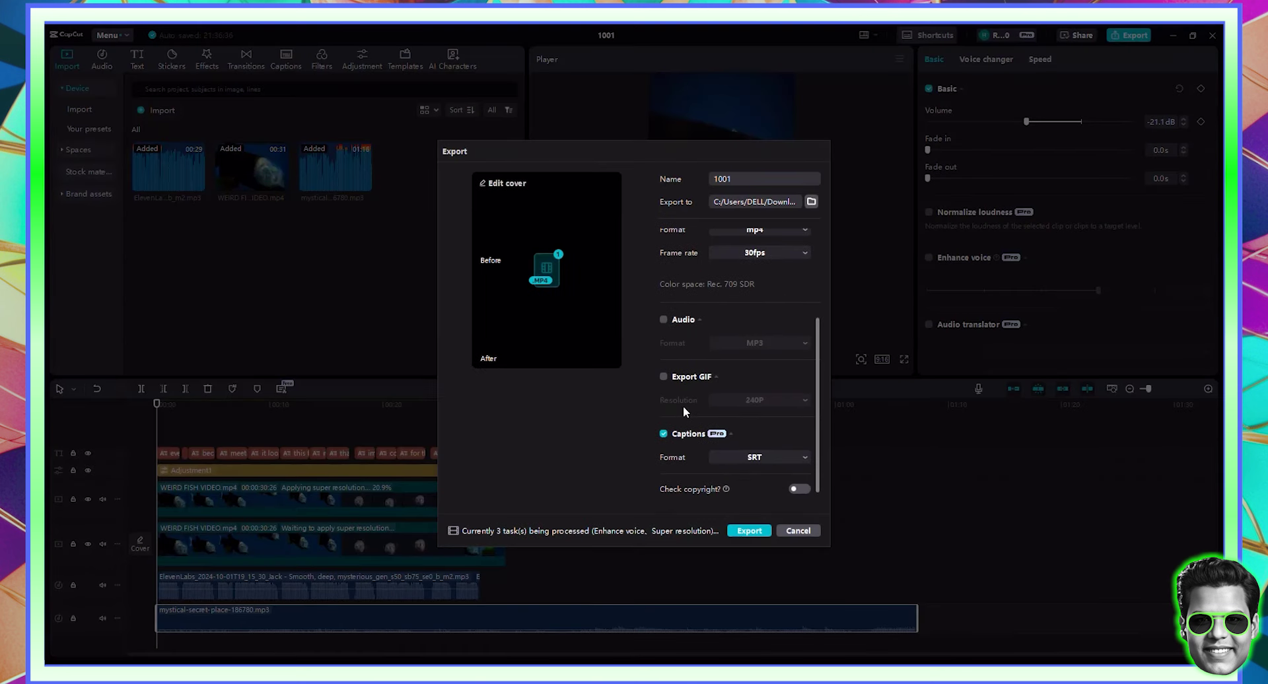
pyautogui.click(806, 490)
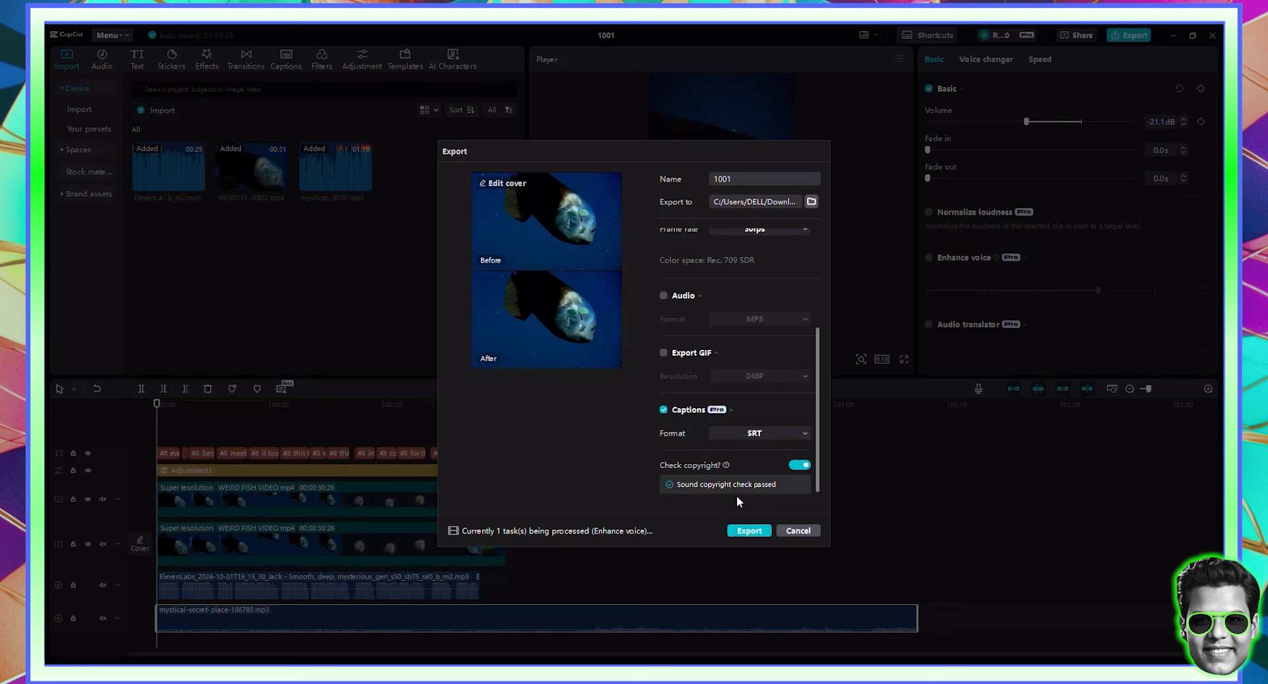
# - Trim the music clip's end back to the video's 00:30 length
pyautogui.click(798, 531)
pyautogui.moveTo(918, 609); pyautogui.dragTo(838, 609)
pyautogui.moveTo(727, 615); pyautogui.dragTo(506, 601)
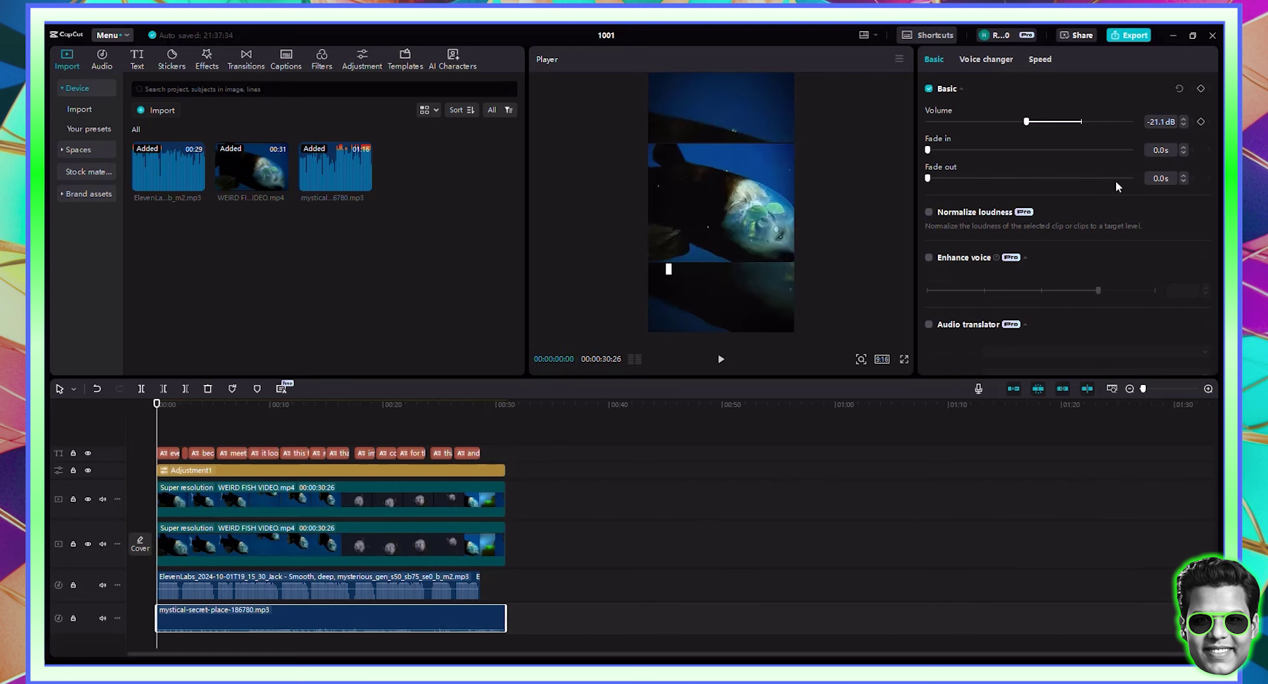
# - Name the export 'Strange sea fish' in the export settings
pyautogui.click(1131, 35)
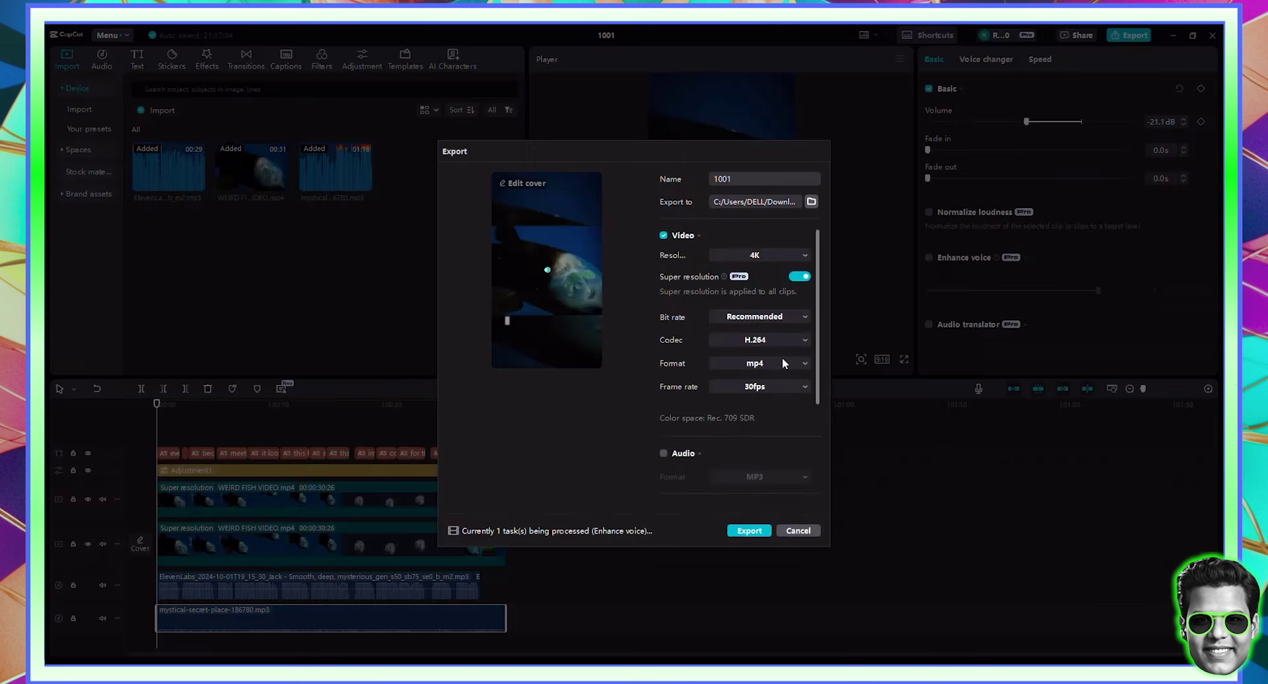
pyautogui.scroll(-3, 772, 396)
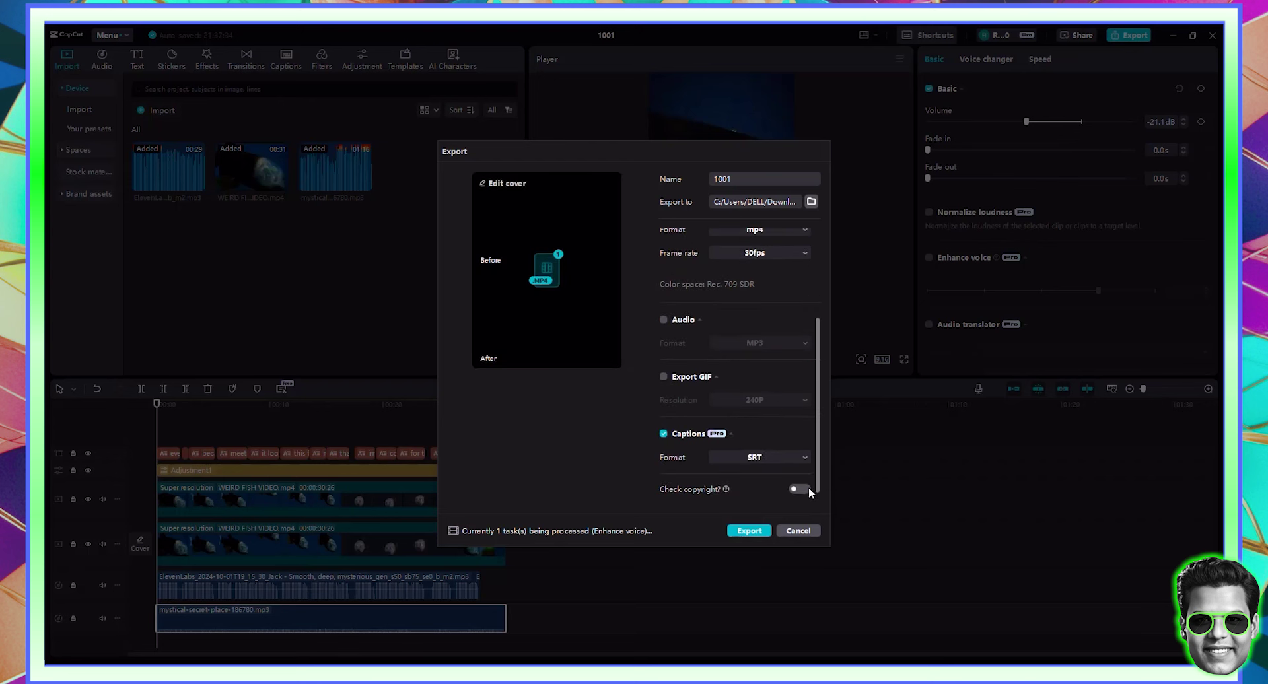
pyautogui.scroll(3, 756, 371)
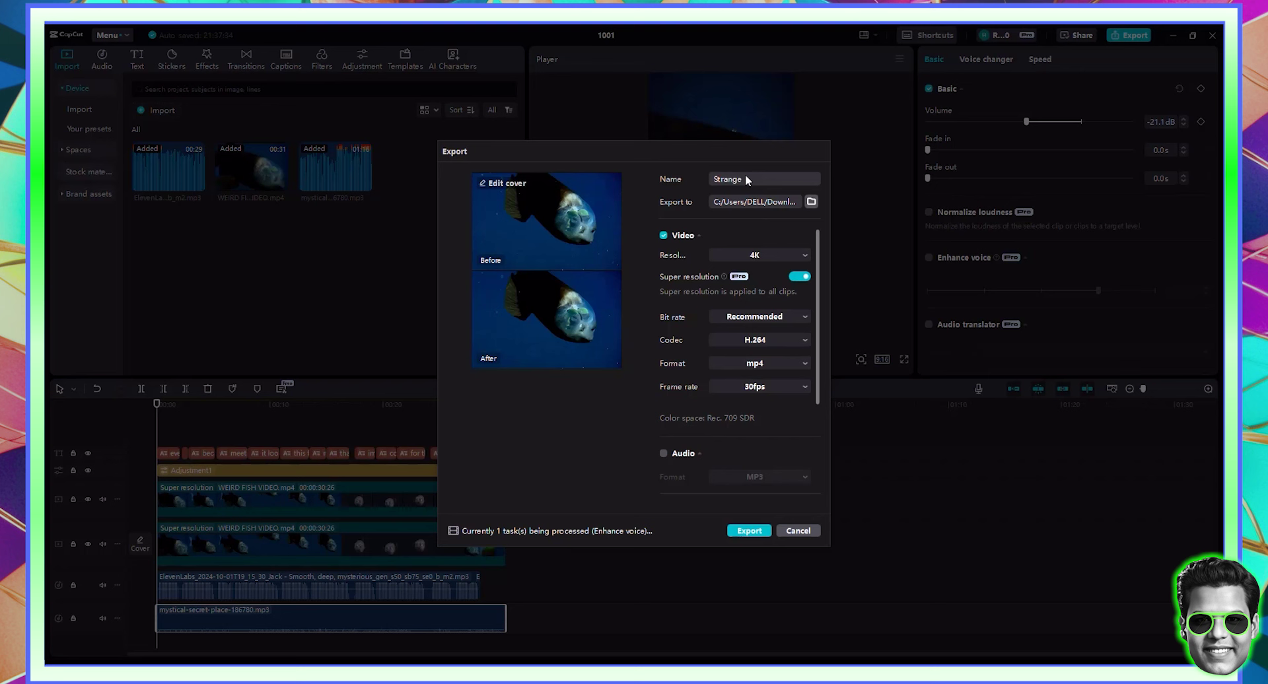
pyautogui.write('sea fish')
# - Export the 'Strange sea fish' video at 4K with super resolution
pyautogui.click(753, 532)
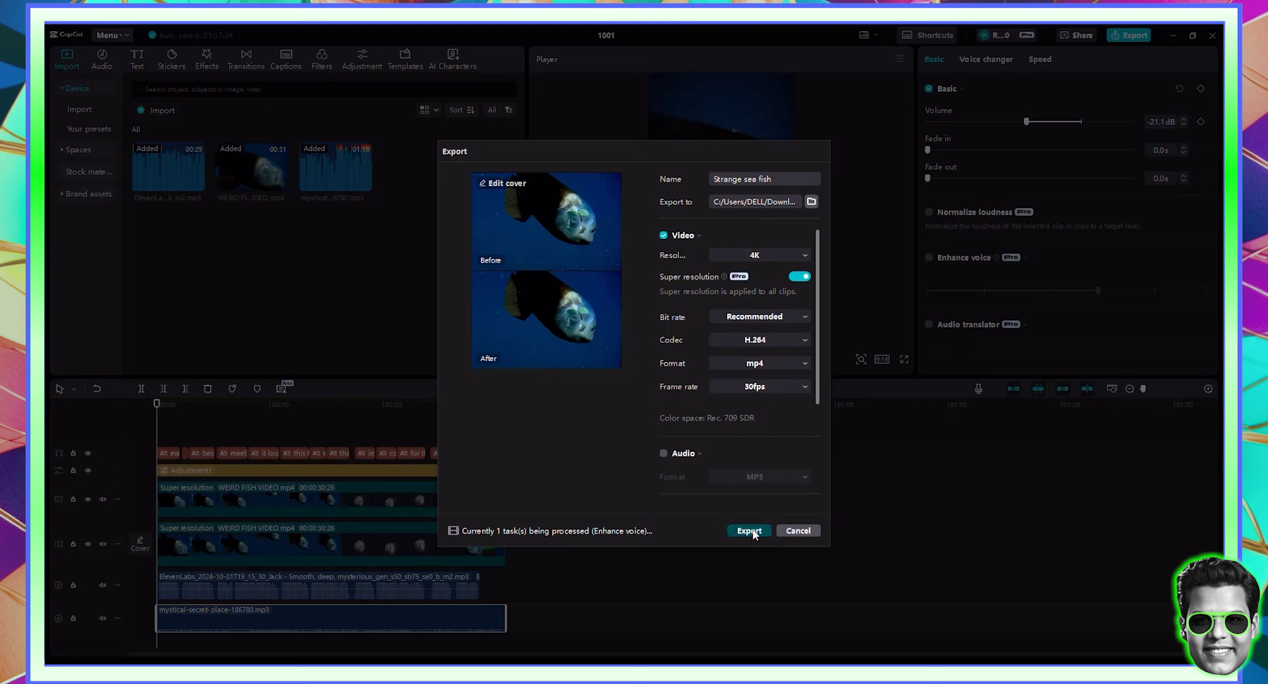